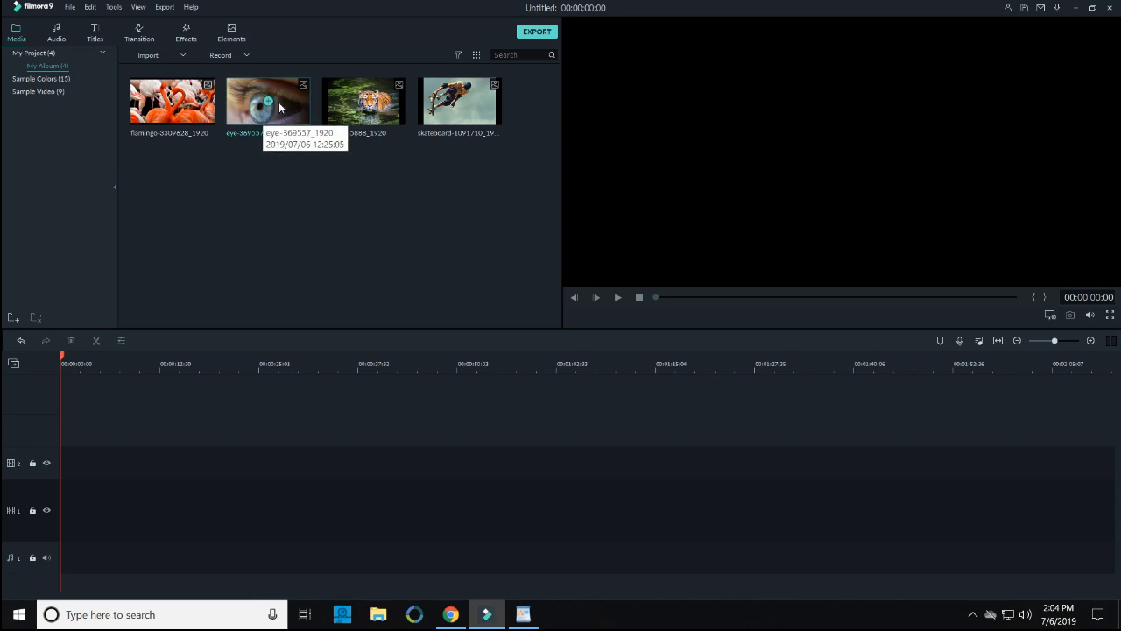
# - Place the eye-369557_1920 image at the start of video track 1 and extend it to 56 seconds
pyautogui.moveTo(281, 107); pyautogui.dragTo(53, 509)
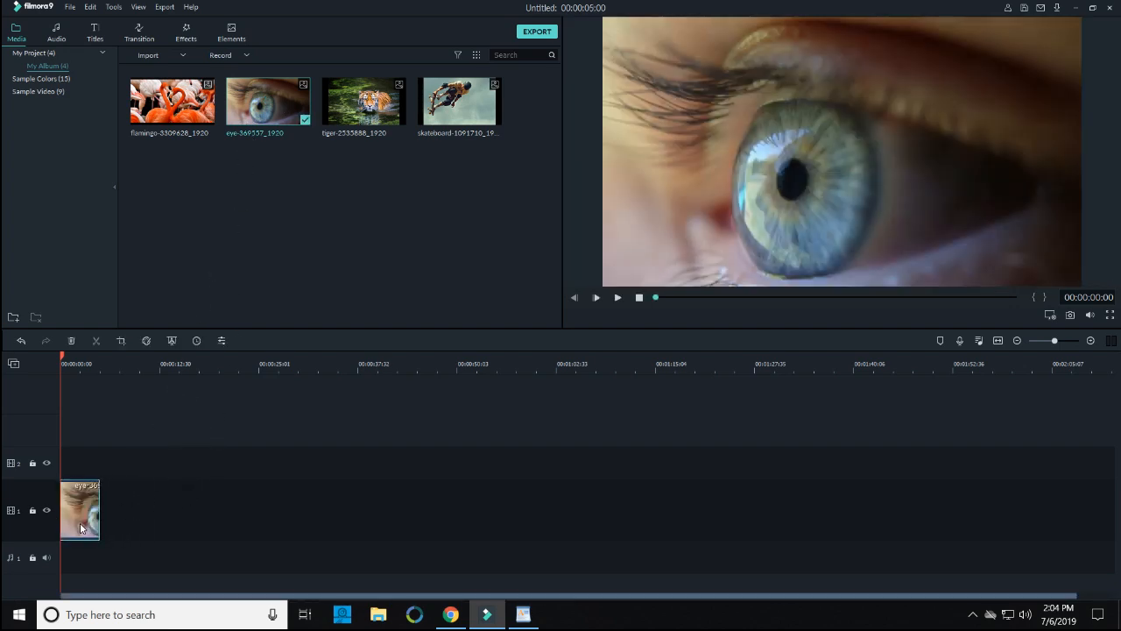
pyautogui.moveTo(271, 117)
pyautogui.moveTo(99, 513); pyautogui.dragTo(503, 513)
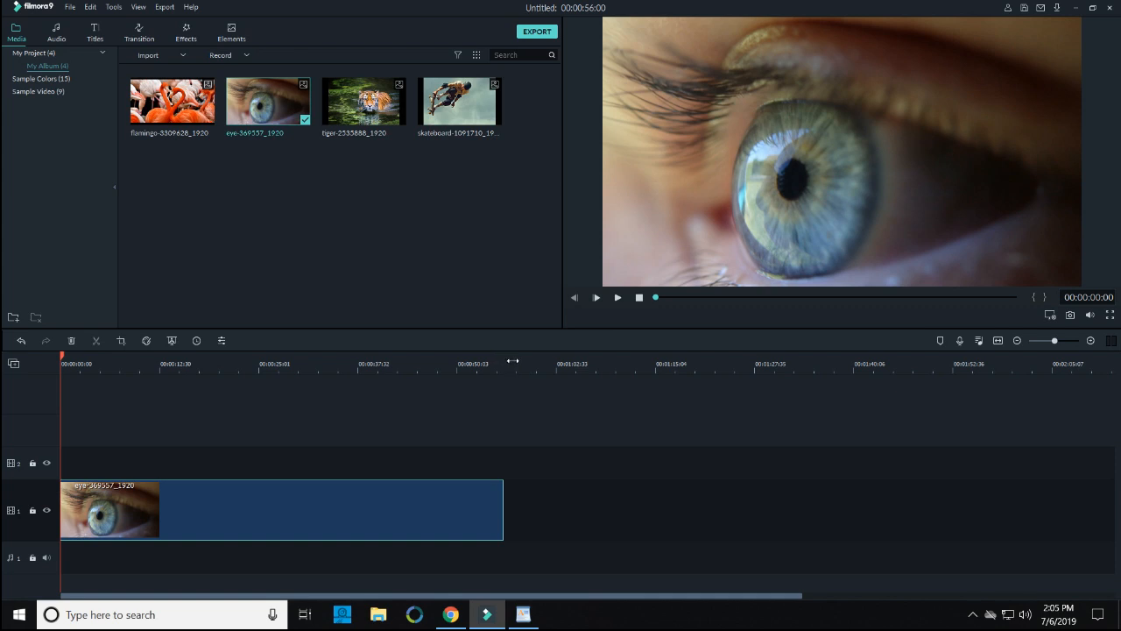
# - Open the eye clip's colour settings and bring up Advanced Color Correction for it
pyautogui.doubleClick(237, 516)
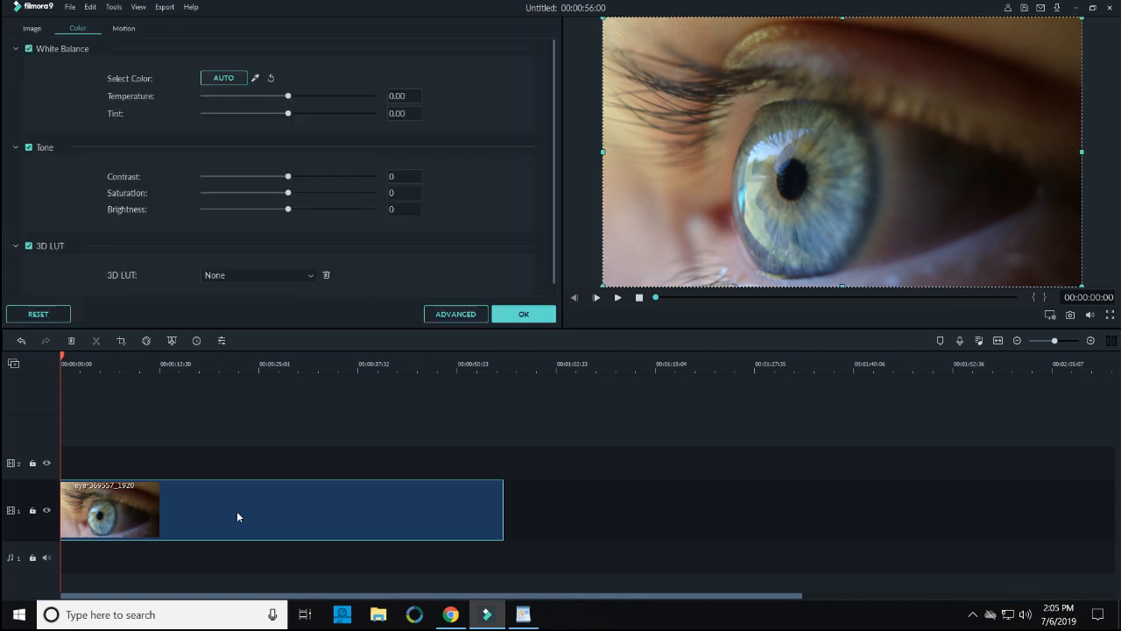
pyautogui.click(32, 28)
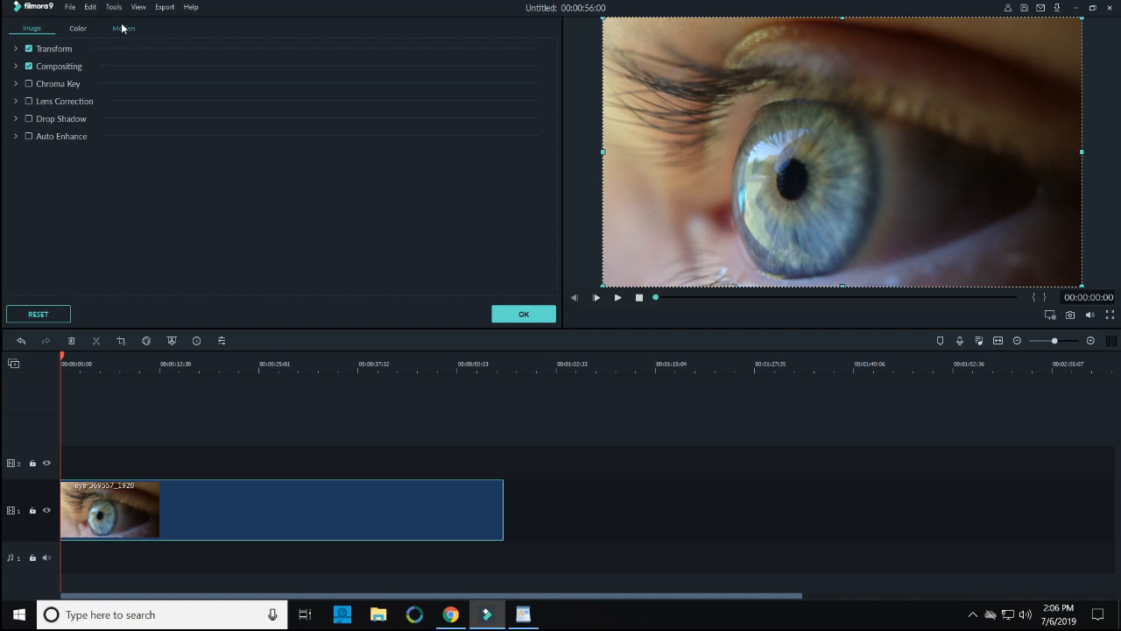
pyautogui.click(79, 39)
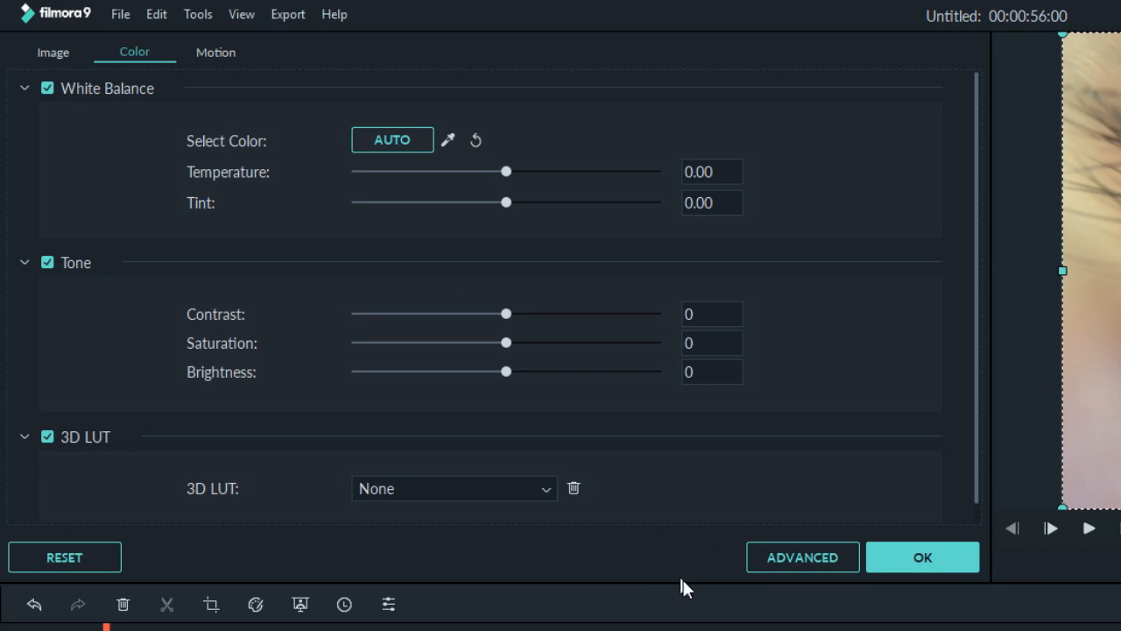
pyautogui.click(787, 555)
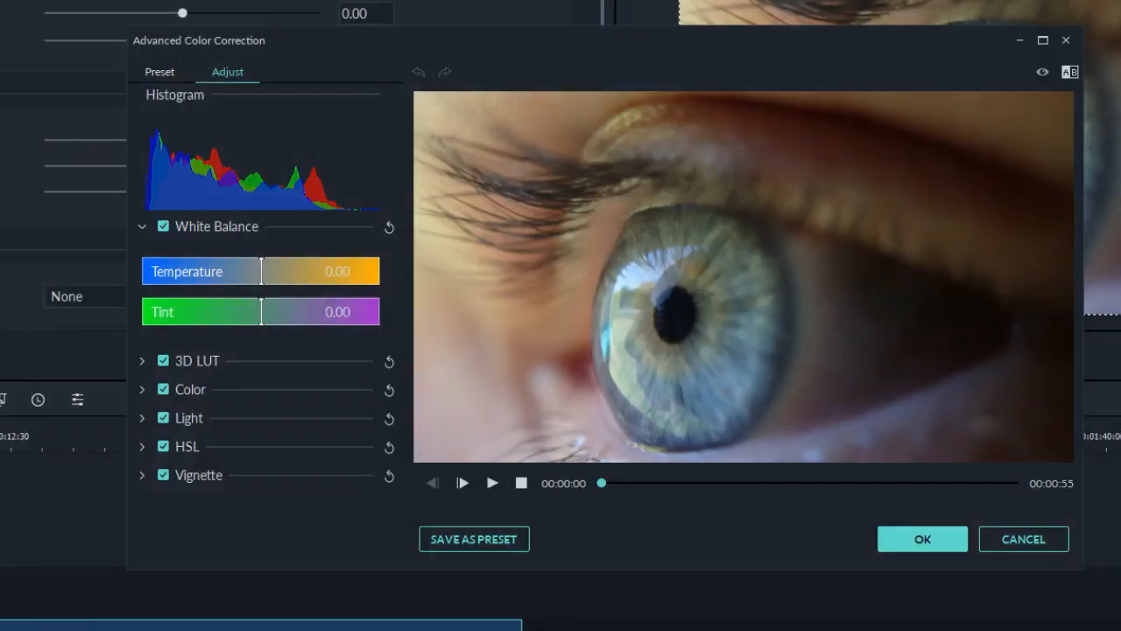
pyautogui.click(1066, 39)
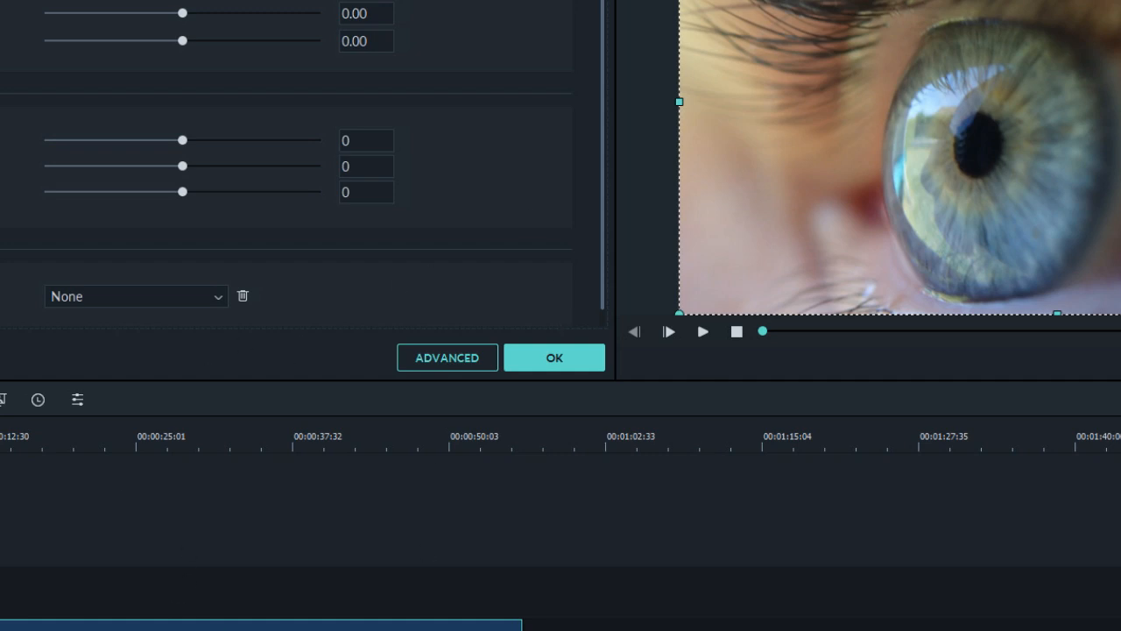
pyautogui.click(448, 363)
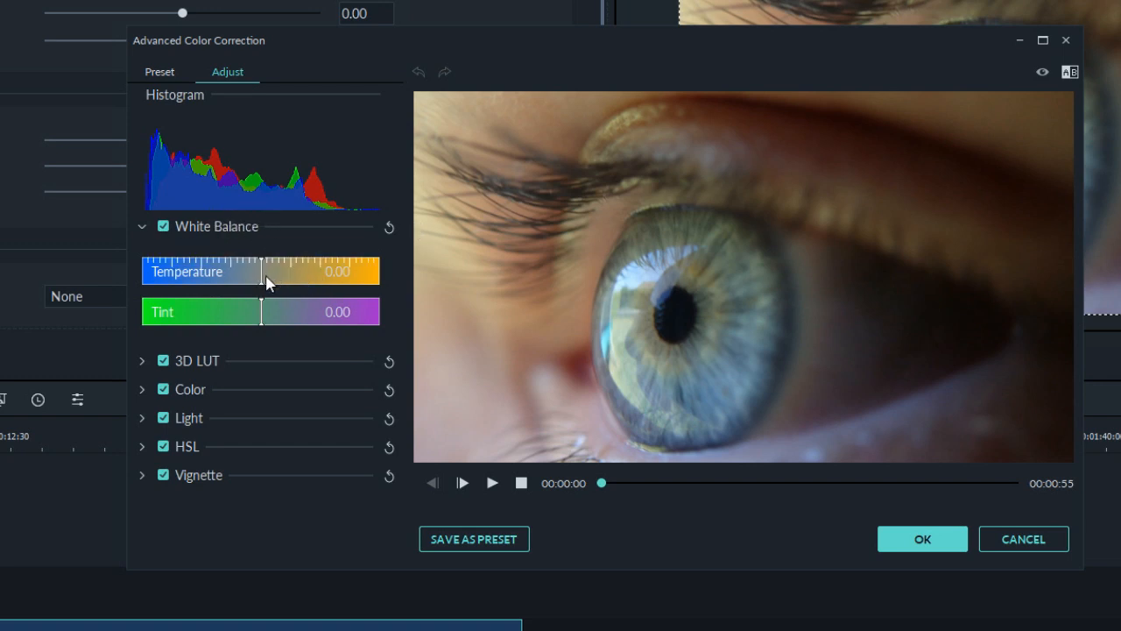
# - Try white balance temperatures of -100, 86.69 and 41.21, and return temperature and tint to 0
pyautogui.moveTo(262, 280); pyautogui.dragTo(131, 263)
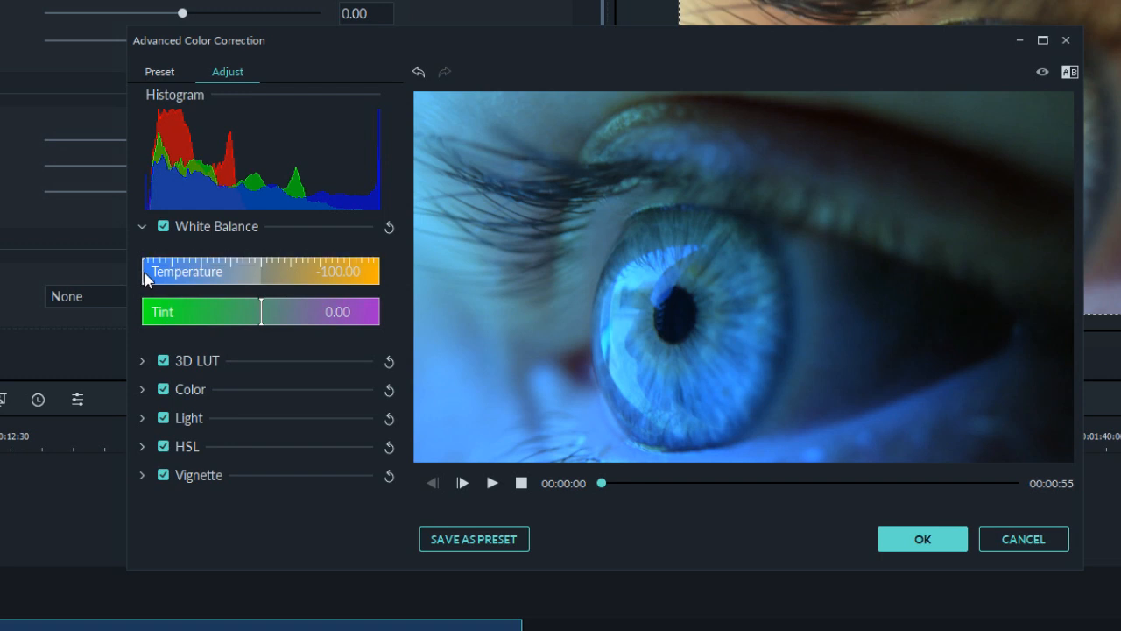
pyautogui.moveTo(142, 274); pyautogui.dragTo(376, 263)
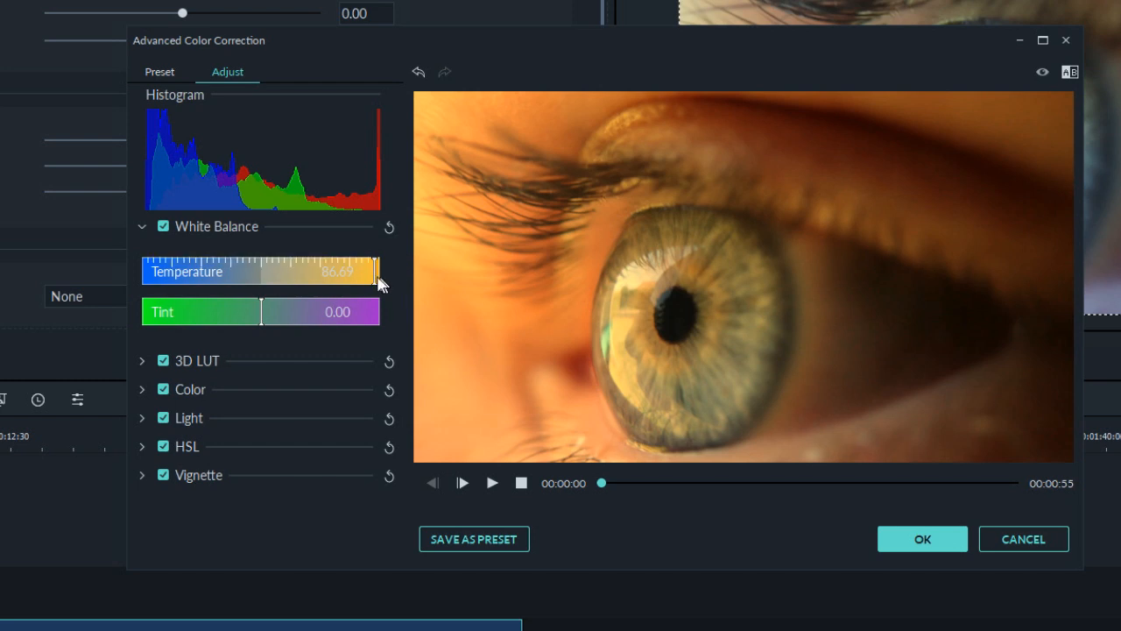
pyautogui.moveTo(377, 274); pyautogui.dragTo(76, 293)
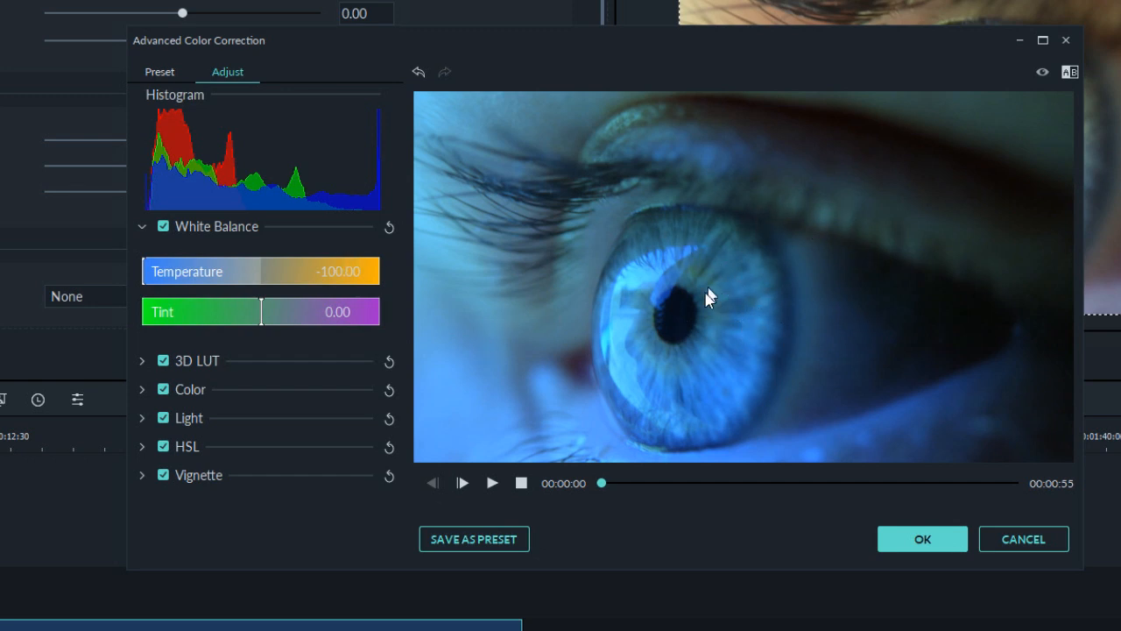
pyautogui.click(261, 282)
pyautogui.moveTo(264, 280); pyautogui.dragTo(350, 271)
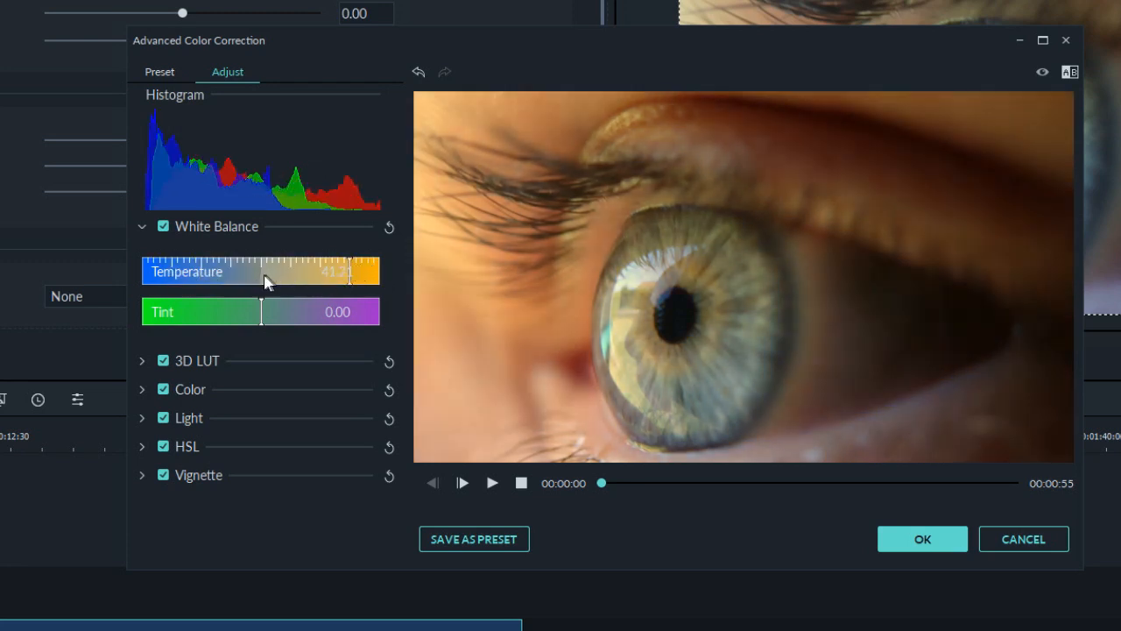
pyautogui.click(263, 281)
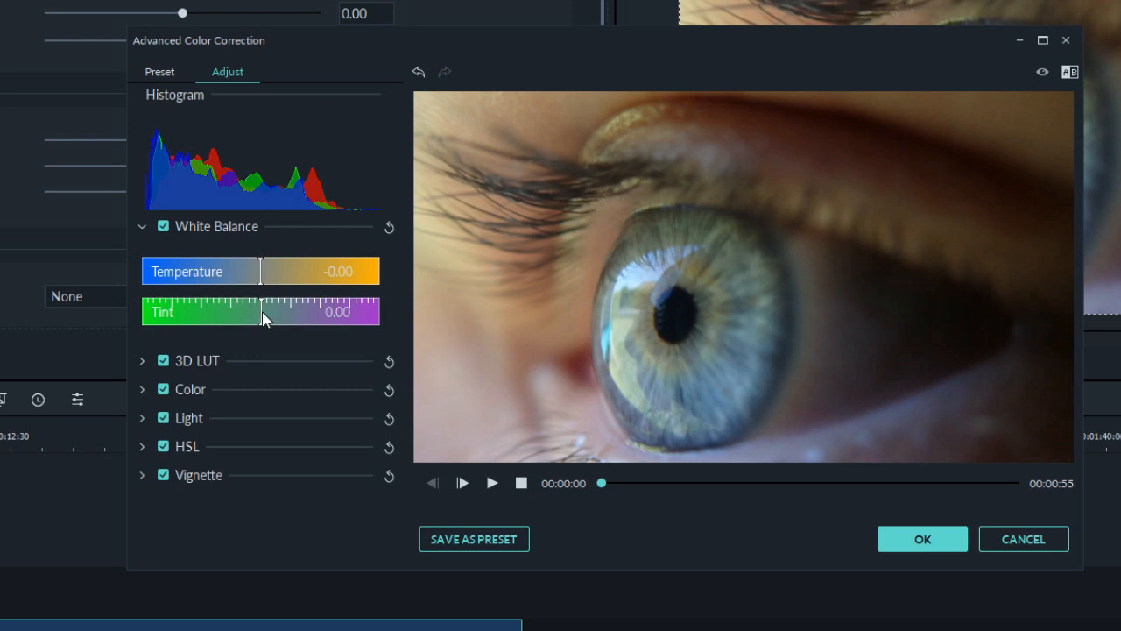
pyautogui.moveTo(260, 312)
pyautogui.mouseDown()
pyautogui.moveTo(149, 319)
pyautogui.moveTo(370, 331)
pyautogui.moveTo(251, 306)
pyautogui.moveTo(155, 313)
pyautogui.moveTo(368, 315)
pyautogui.moveTo(260, 310)
pyautogui.mouseUp()
# - Try the B&W Film 3D LUT on the eye image and set the LUT back to None
pyautogui.click(142, 361)
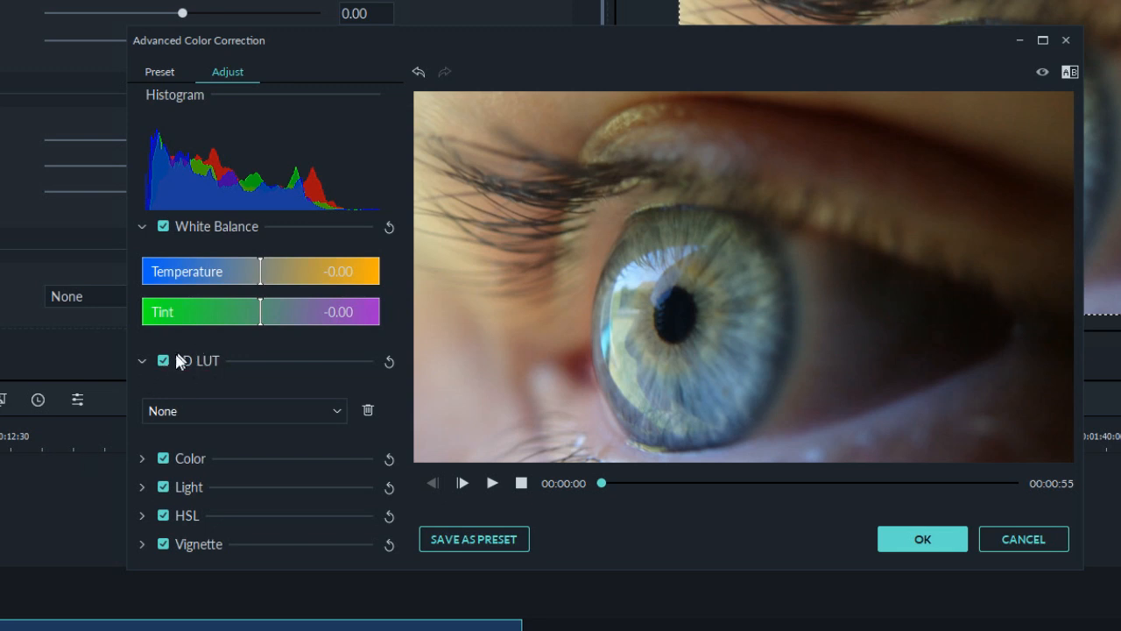
pyautogui.click(333, 409)
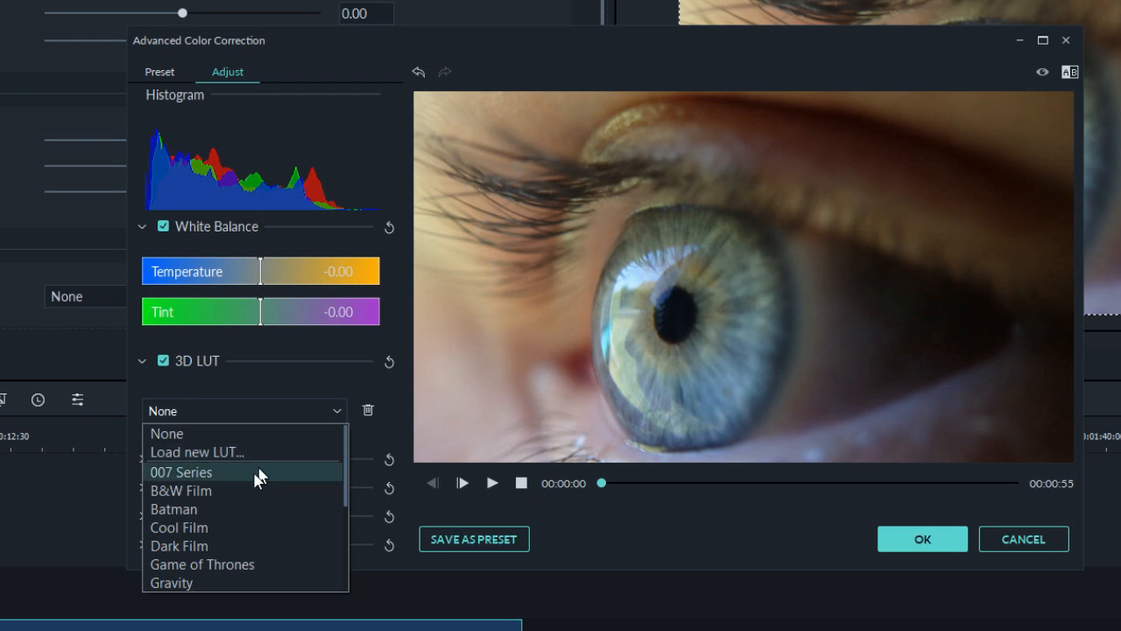
pyautogui.click(194, 493)
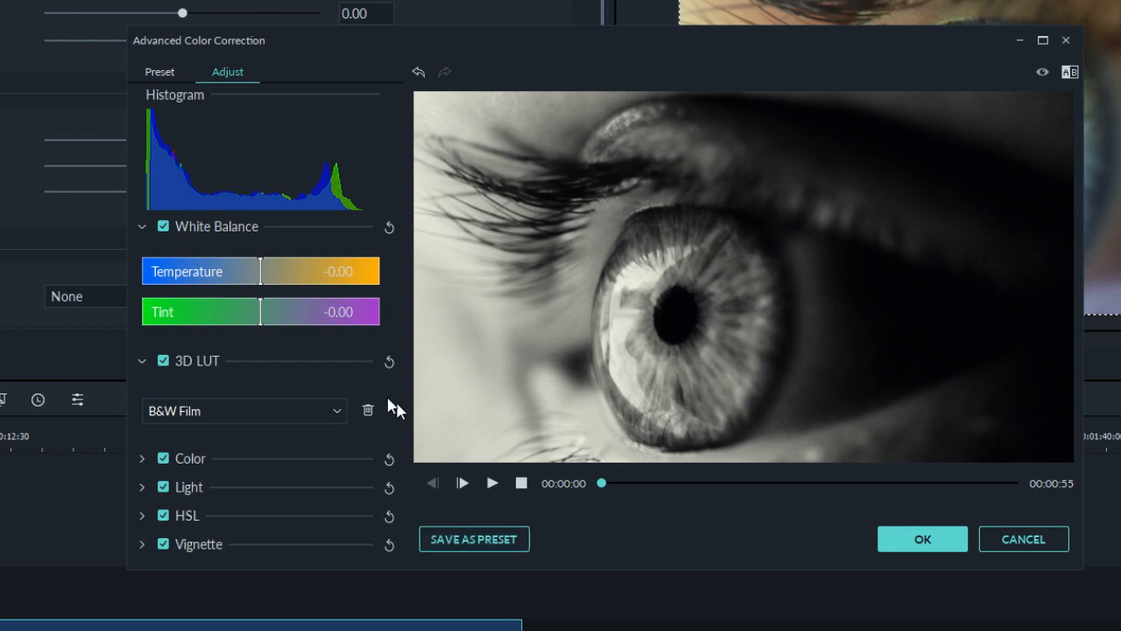
pyautogui.click(336, 411)
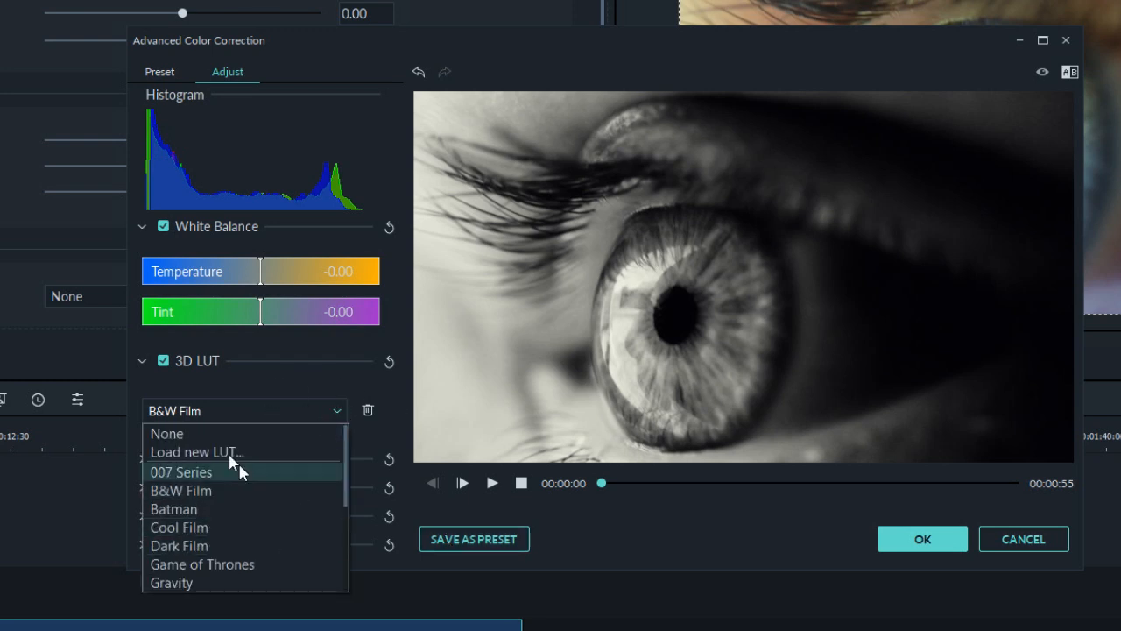
pyautogui.click(168, 436)
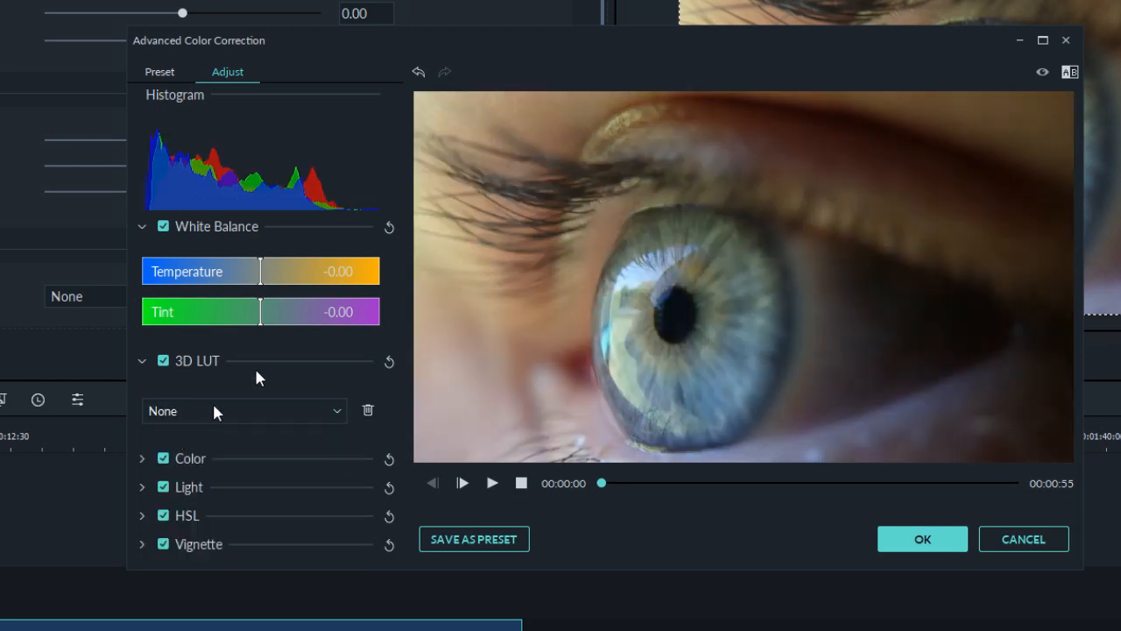
# - Disable the 3D LUT and set the white balance temperature to -58.68 and tint to 13.39
pyautogui.click(163, 362)
pyautogui.moveTo(263, 279); pyautogui.dragTo(161, 289)
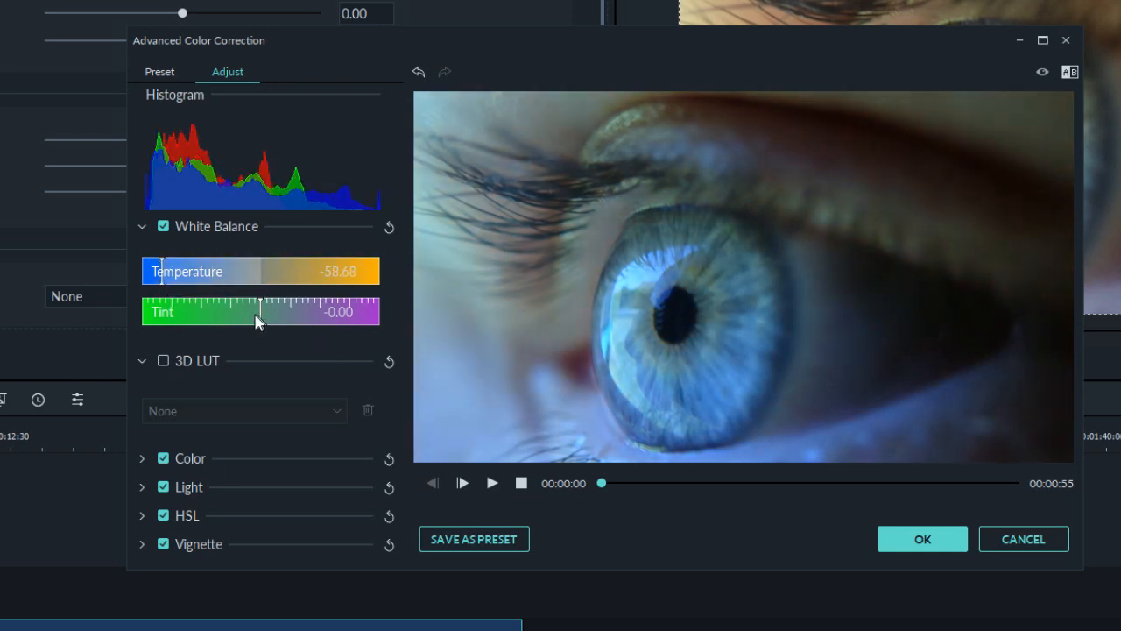
pyautogui.moveTo(260, 321); pyautogui.dragTo(323, 323)
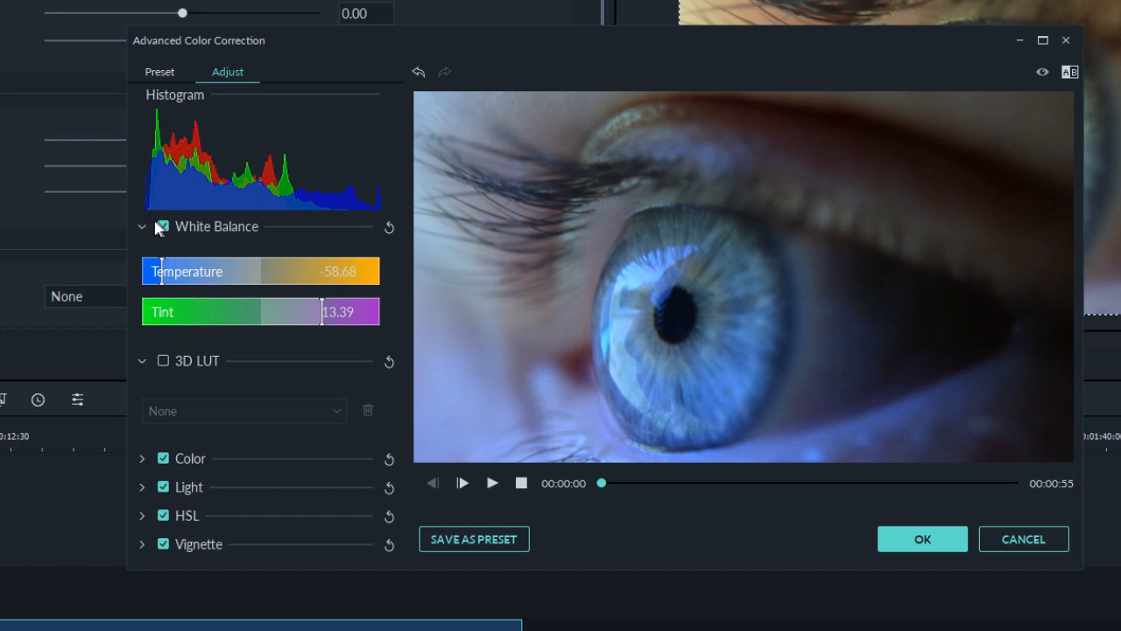
# - Toggle white balance off and on to compare the image, and return temperature and tint to 0
pyautogui.click(161, 227)
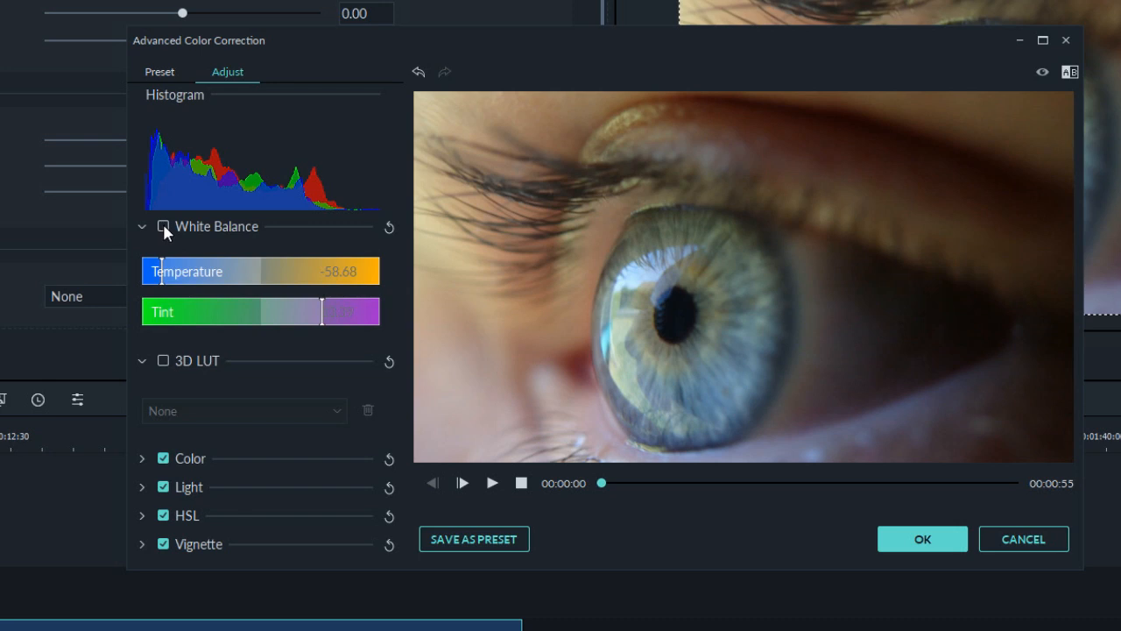
pyautogui.click(161, 223)
pyautogui.click(163, 226)
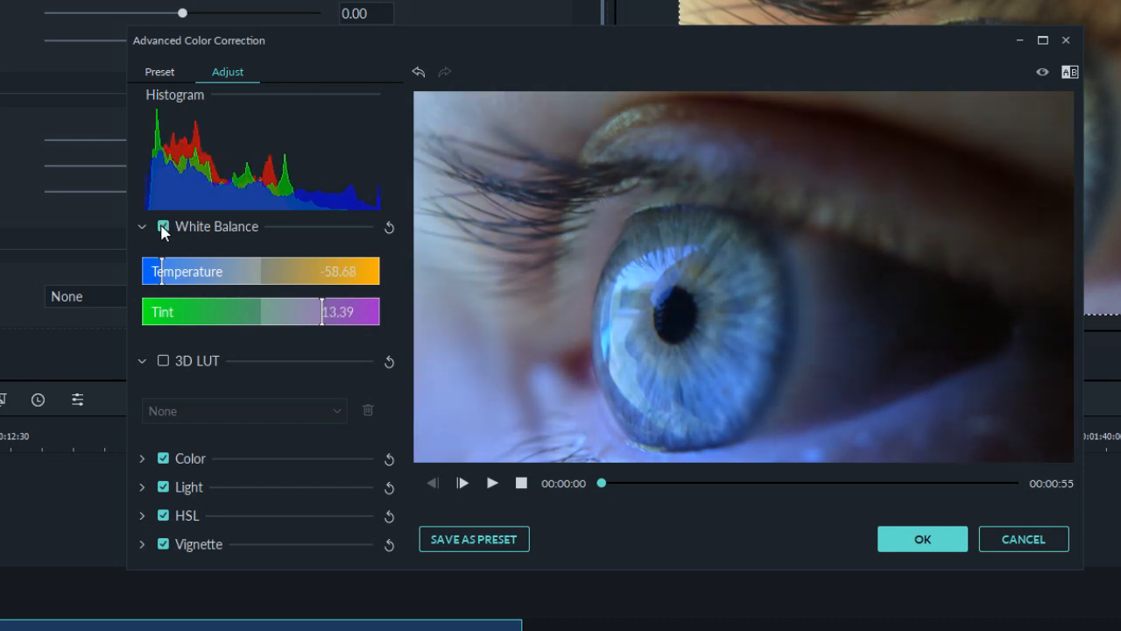
pyautogui.click(268, 286)
pyautogui.moveTo(264, 280); pyautogui.dragTo(260, 283)
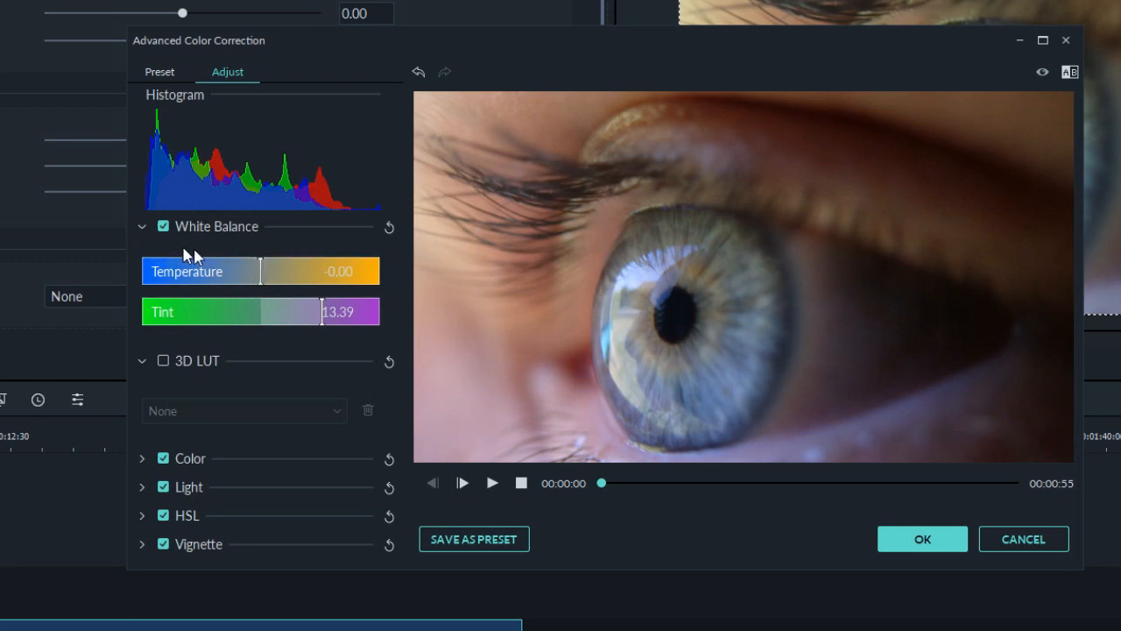
pyautogui.click(263, 316)
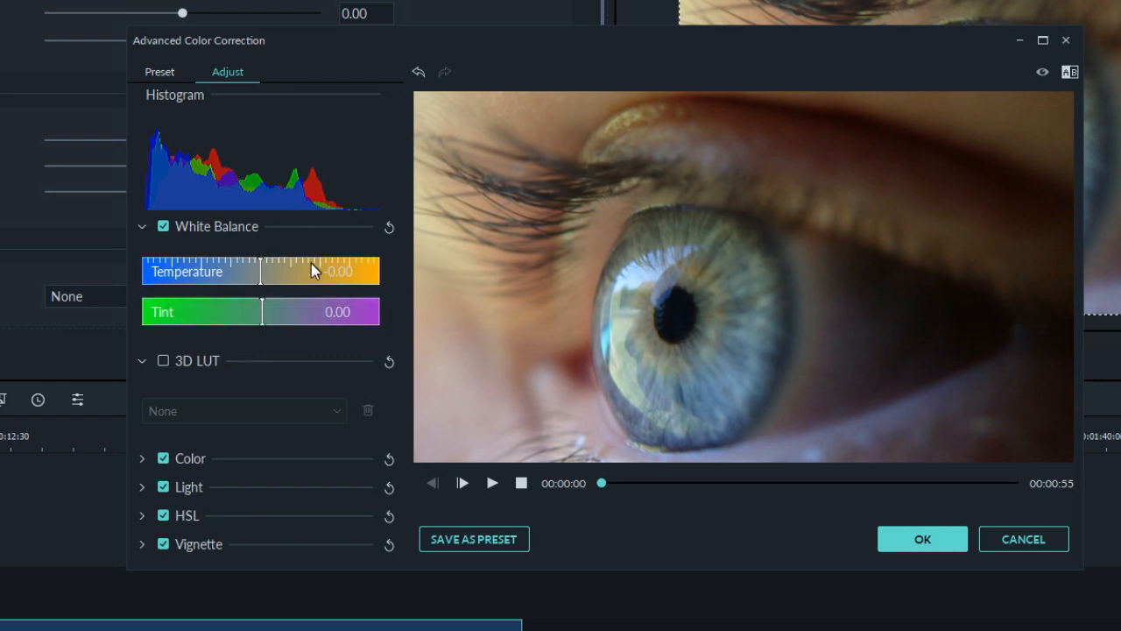
# - Enable the 3D LUT and apply the Star Wars look to the eye image
pyautogui.click(162, 357)
pyautogui.click(340, 412)
pyautogui.scroll(-3, 245, 496)
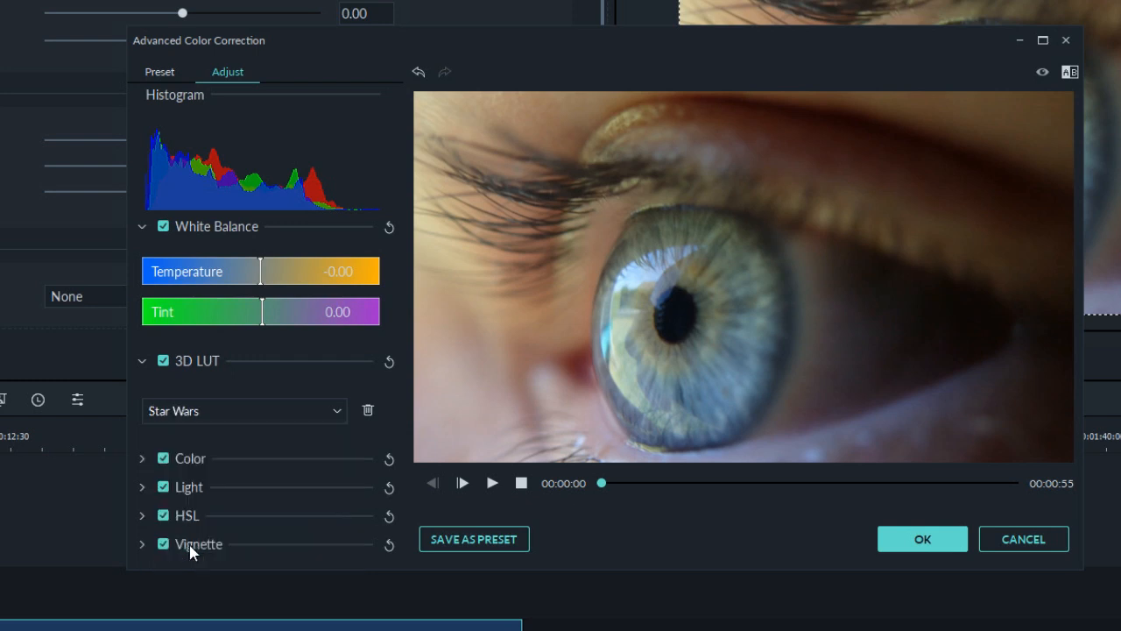
pyautogui.click(180, 544)
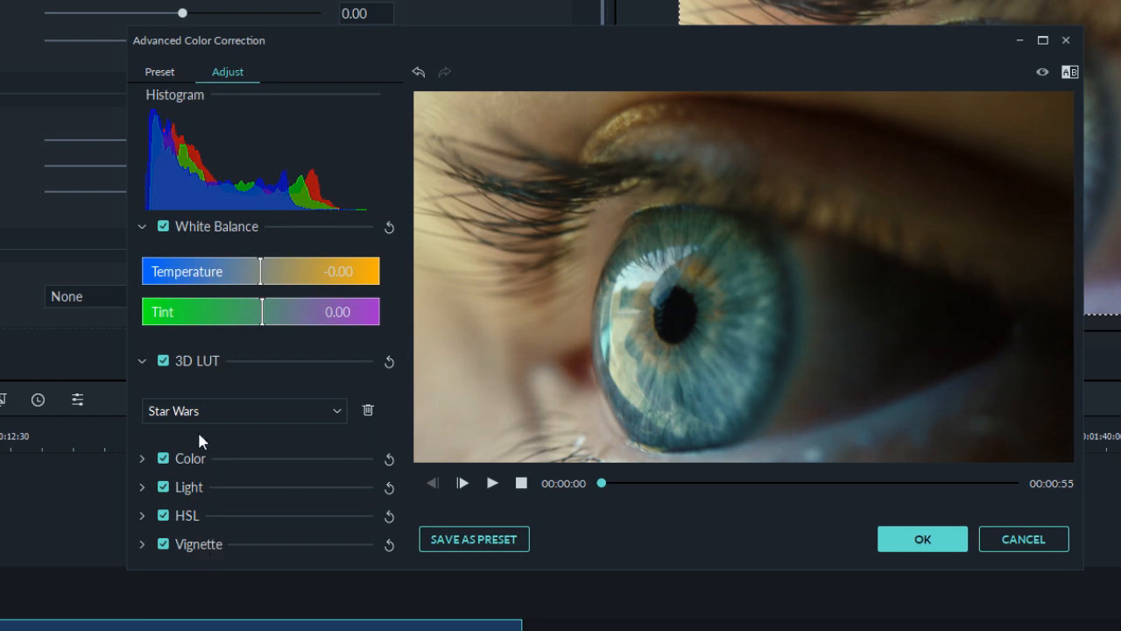
# - Apply the Warm Film 3D LUT and toggle the LUT off and on to compare with the original
pyautogui.click(242, 411)
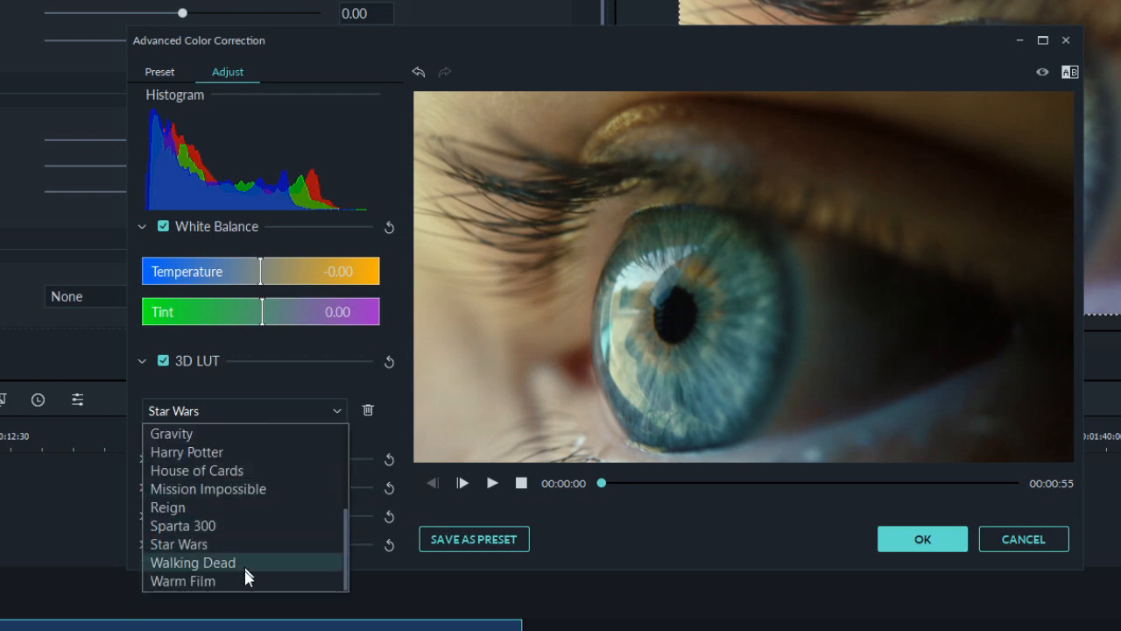
pyautogui.click(196, 580)
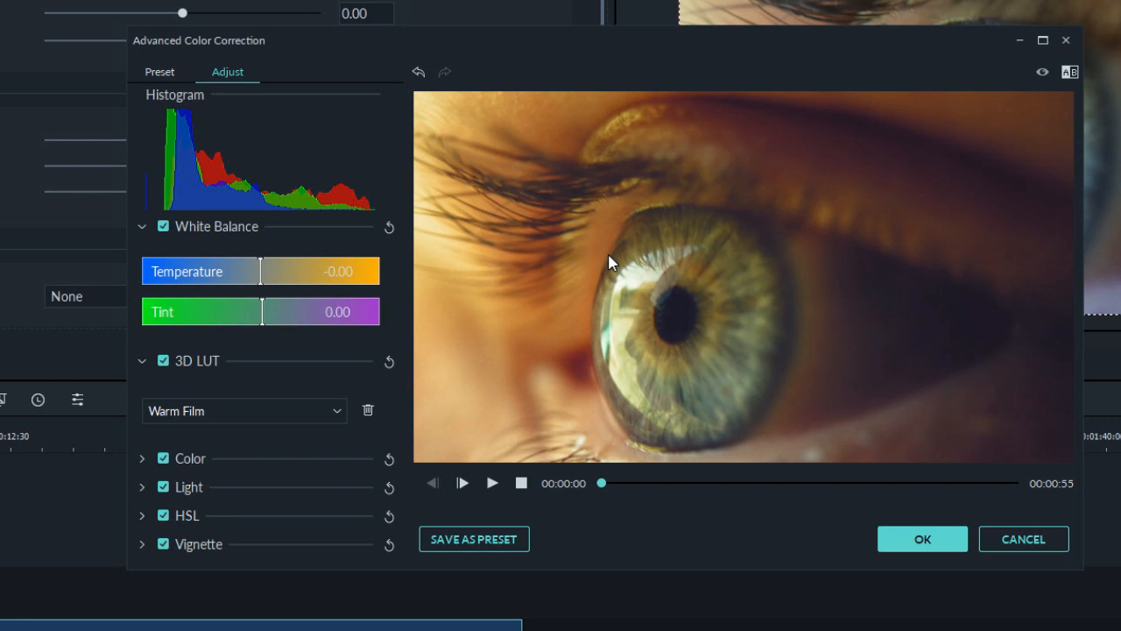
pyautogui.click(162, 361)
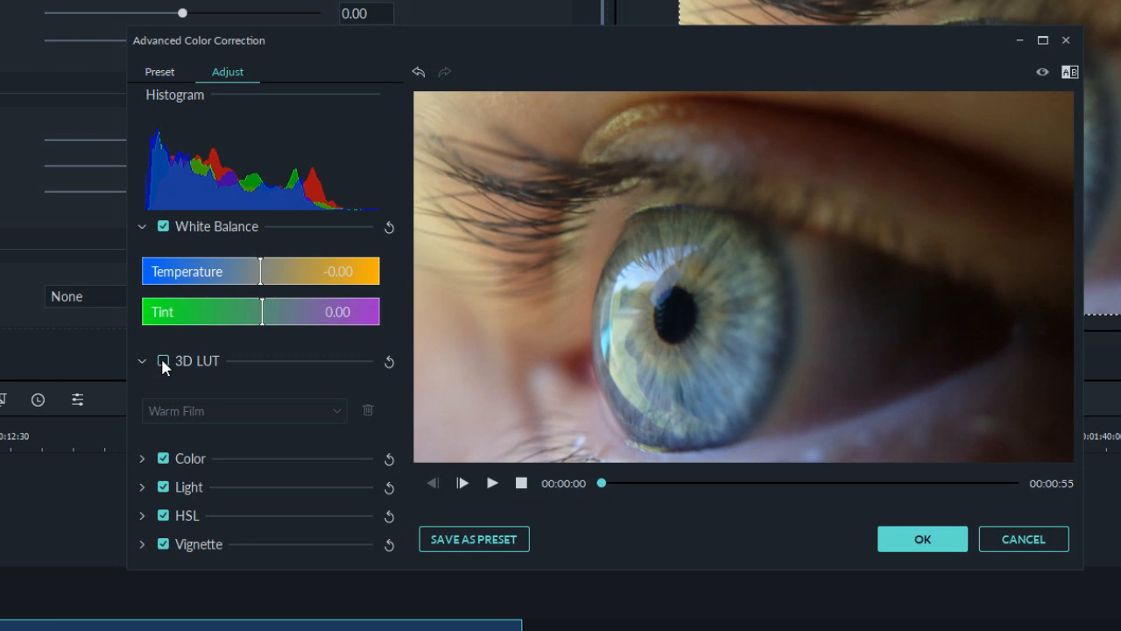
pyautogui.click(162, 361)
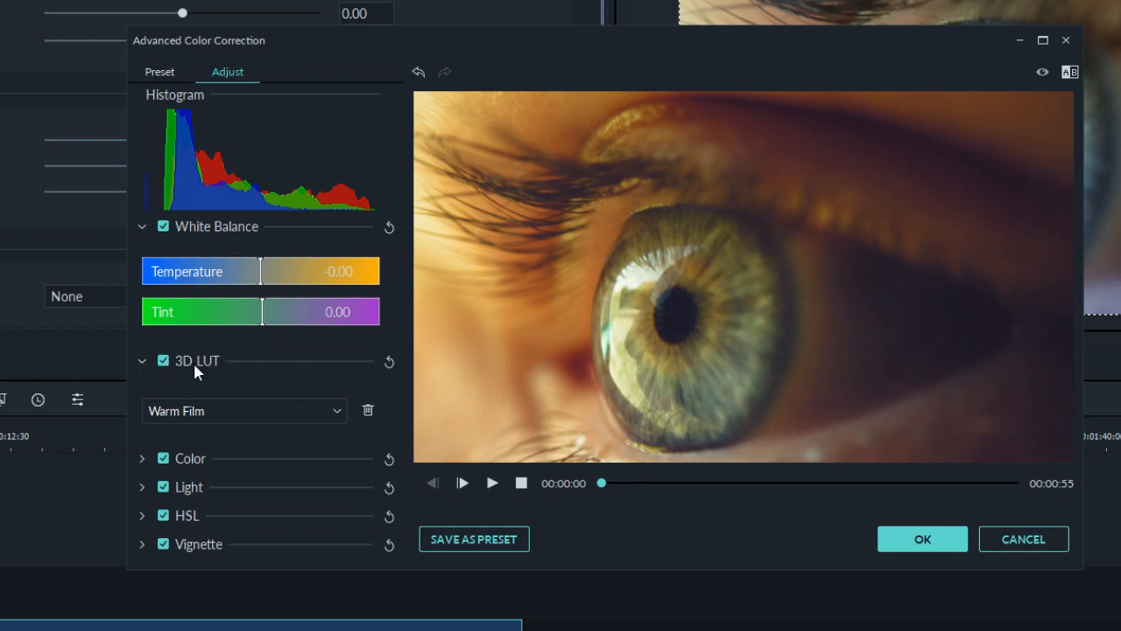
# - Apply the Harry Potter 3D LUT to the eye image and disable the white balance adjustment
pyautogui.click(338, 411)
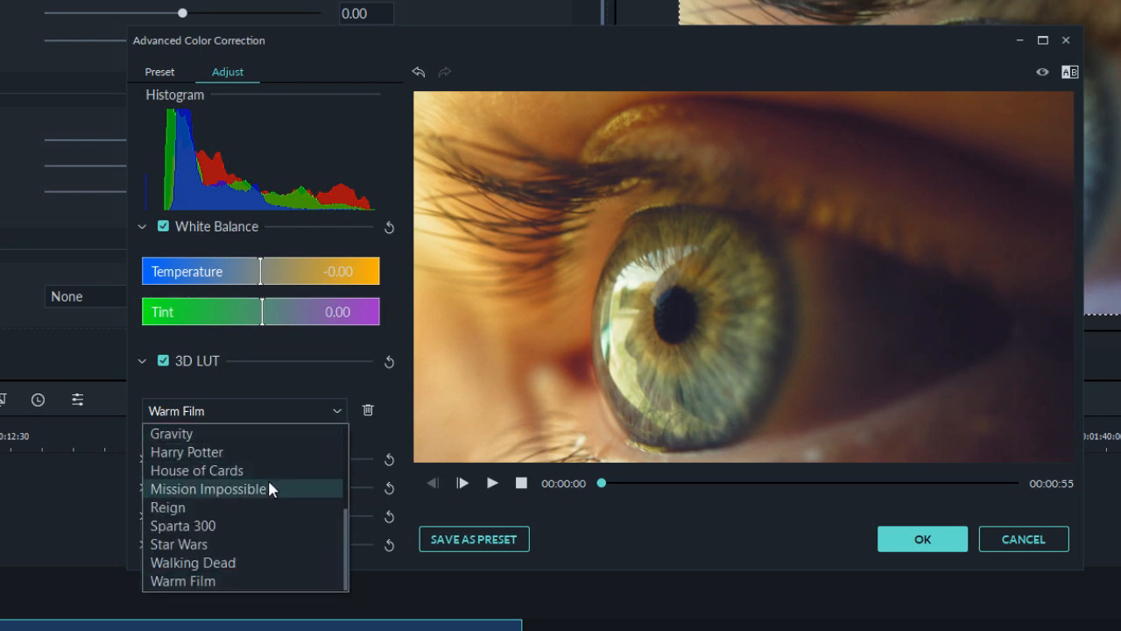
pyautogui.scroll(1, 260, 477)
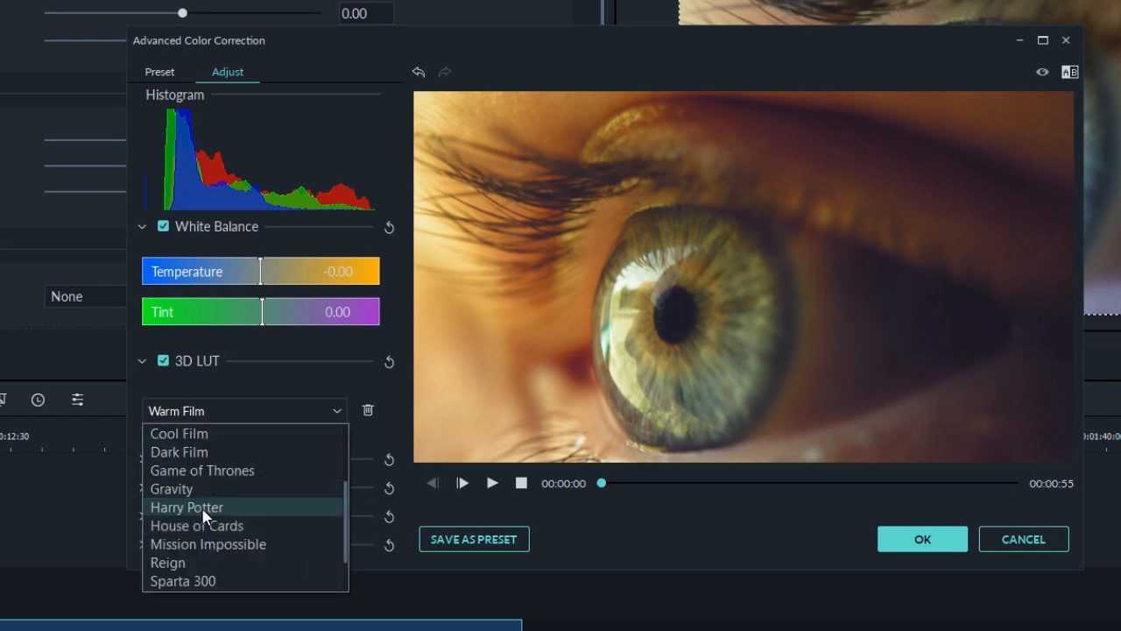
pyautogui.click(204, 508)
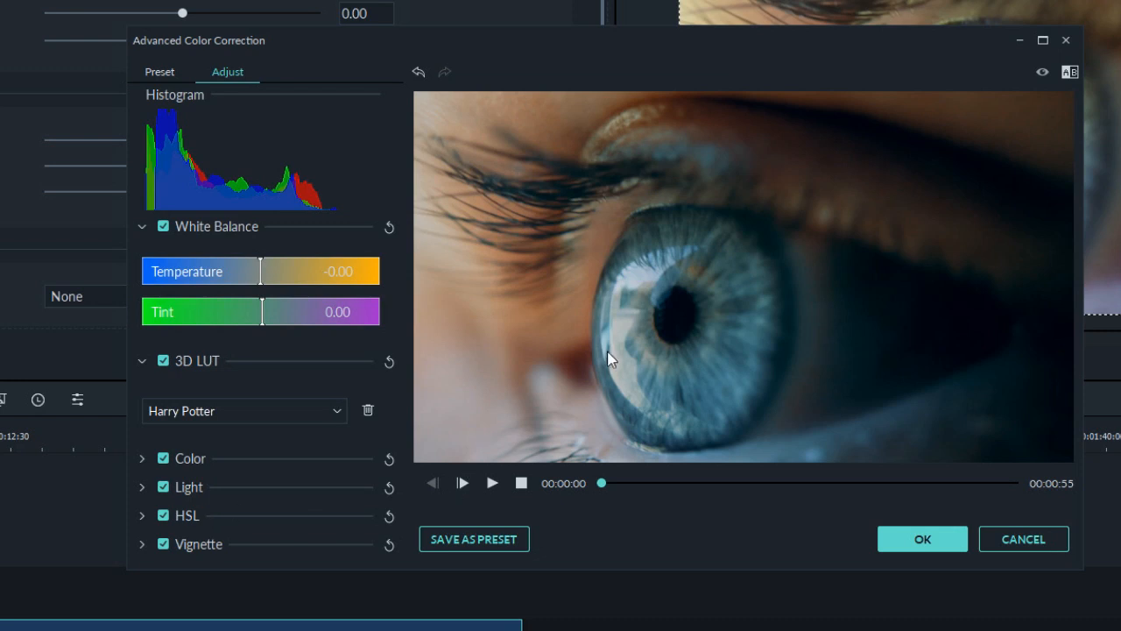
pyautogui.click(163, 226)
# - Apply the Gravity 3D LUT to the eye image, and disable the LUT to compare with the original
pyautogui.click(326, 411)
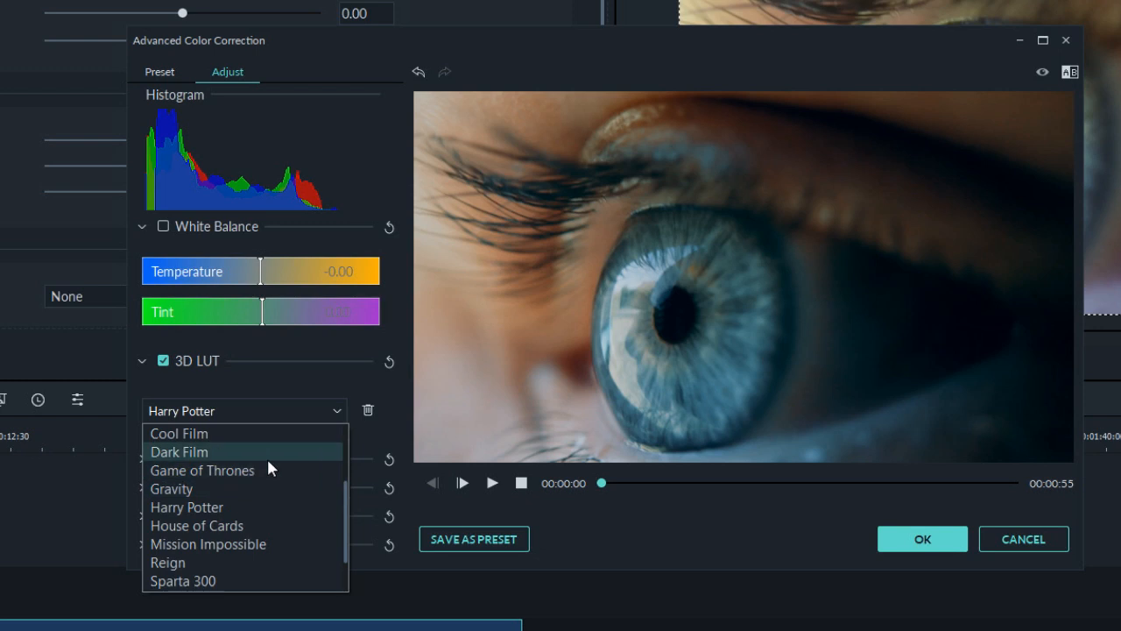
pyautogui.scroll(2, 266, 462)
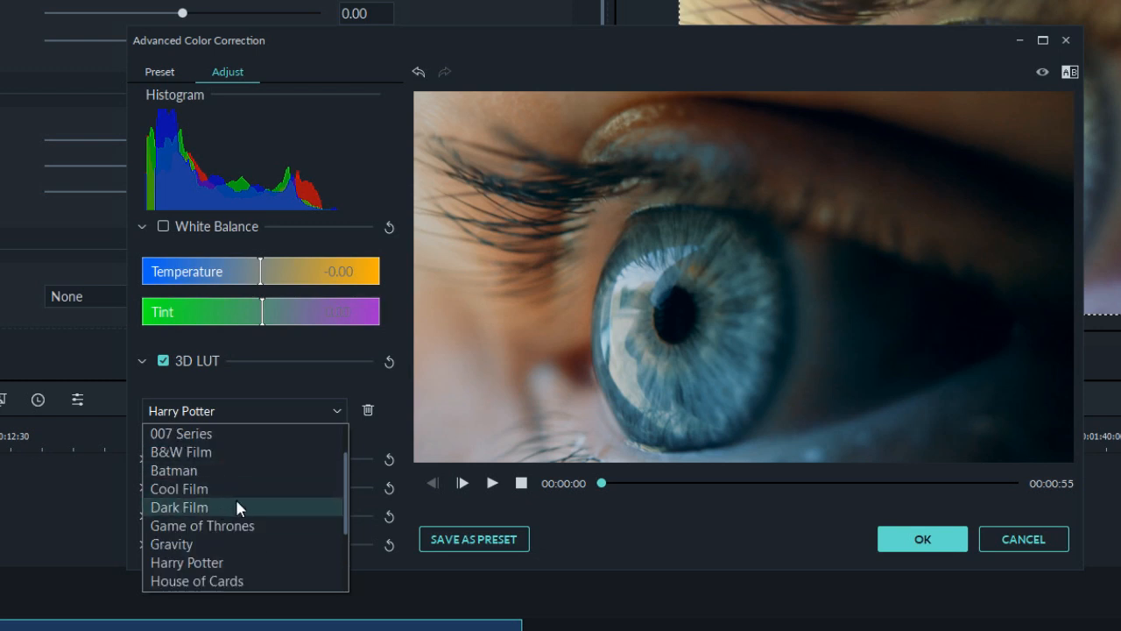
pyautogui.click(215, 543)
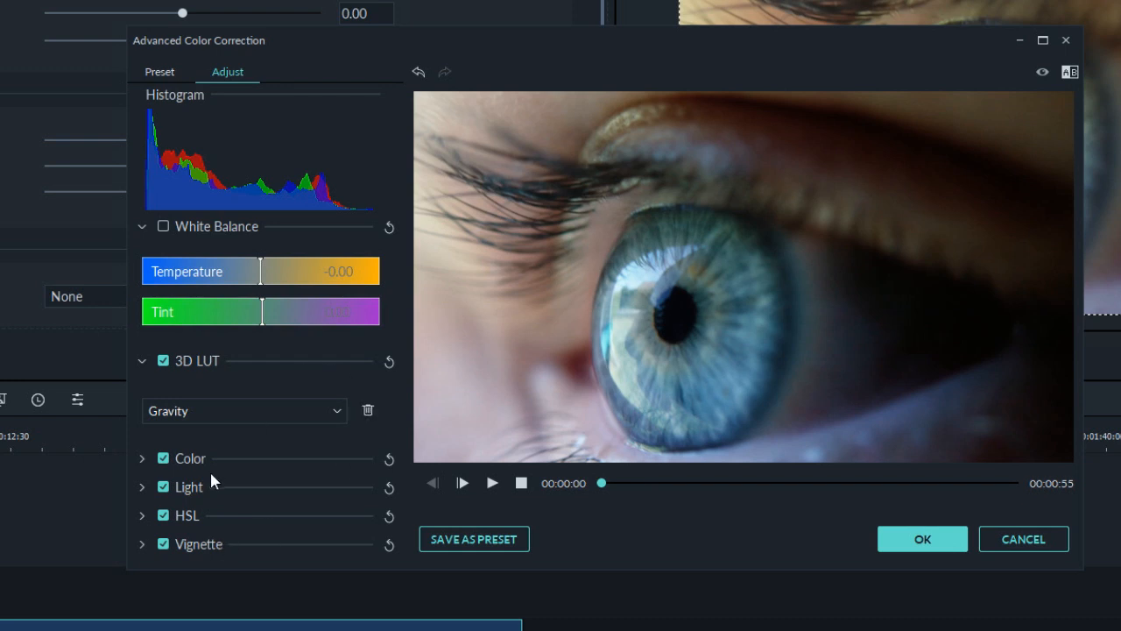
pyautogui.click(164, 360)
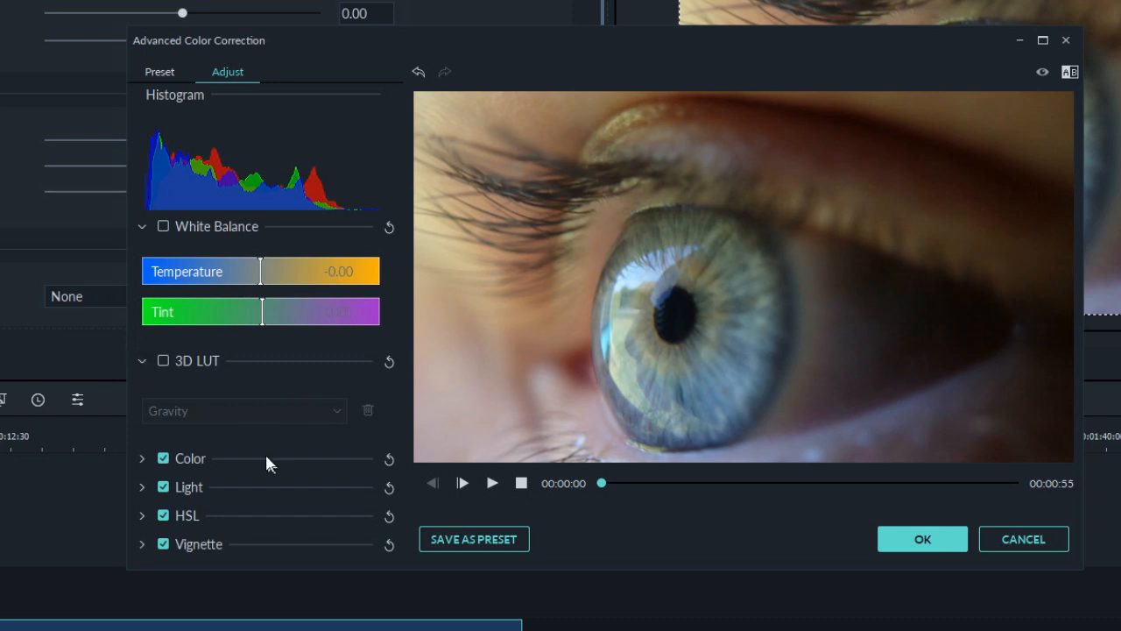
# - Examine the Color section's exposure, brightness, contrast, vibrance and saturation controls
pyautogui.click(141, 459)
pyautogui.click(142, 458)
pyautogui.click(142, 457)
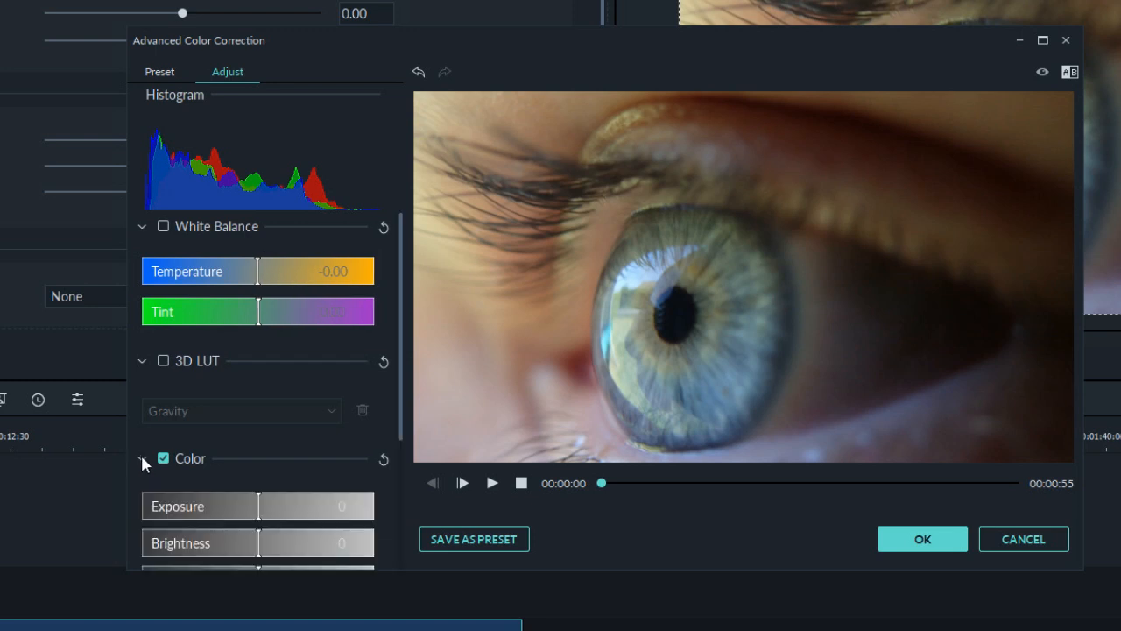
pyautogui.scroll(-3, 295, 451)
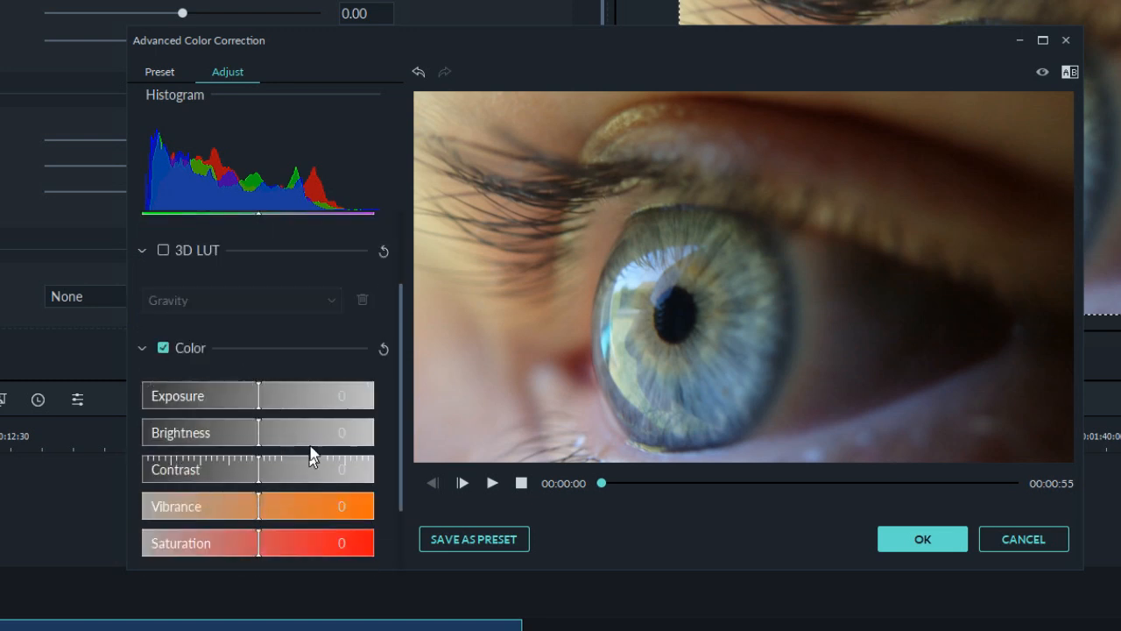
pyautogui.click(141, 349)
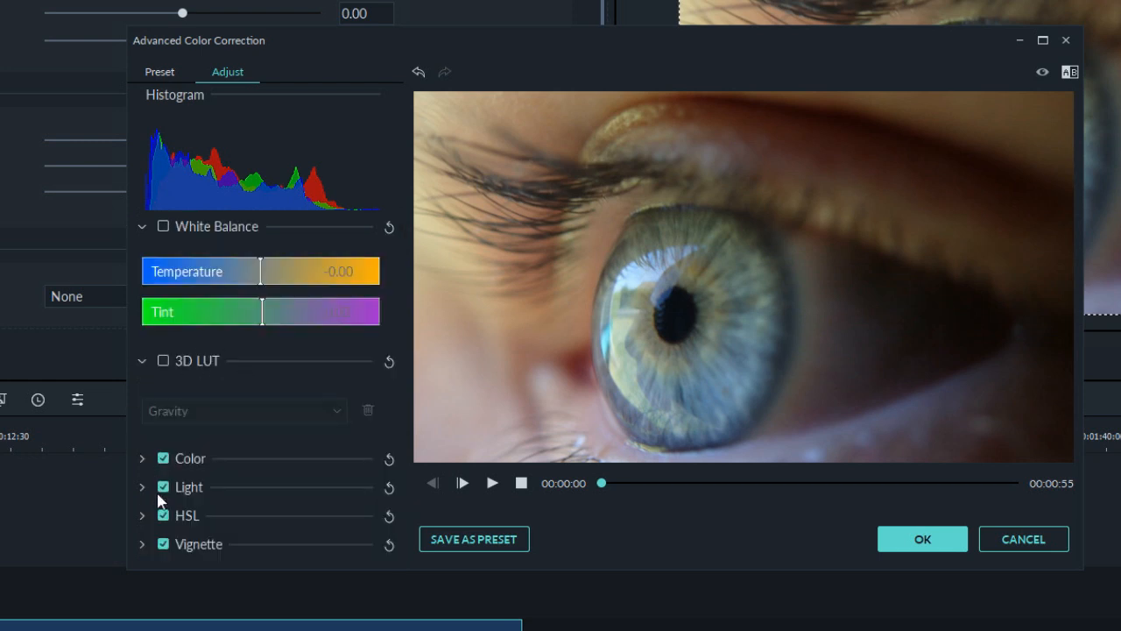
pyautogui.click(143, 459)
pyautogui.scroll(-2, 143, 459)
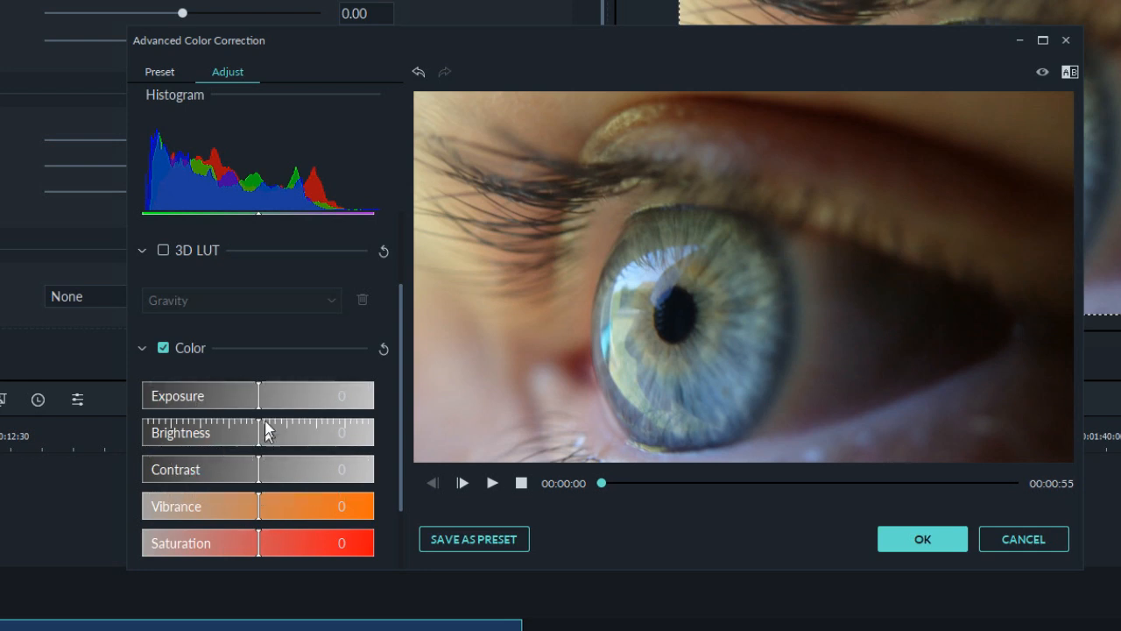
pyautogui.scroll(-1, 263, 429)
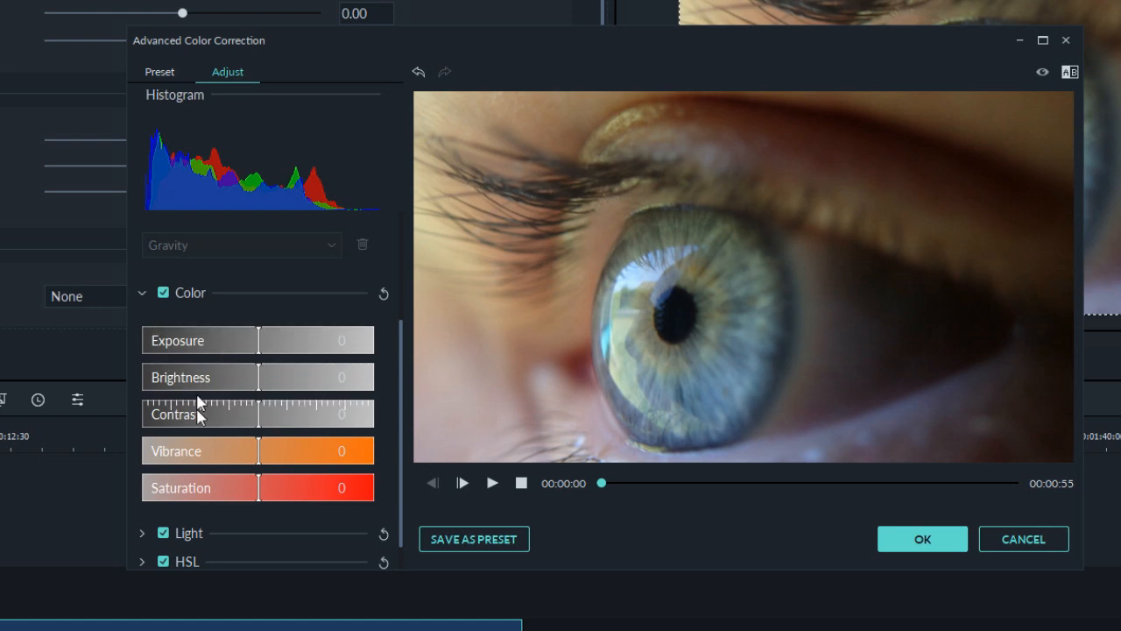
pyautogui.scroll(-1, 213, 445)
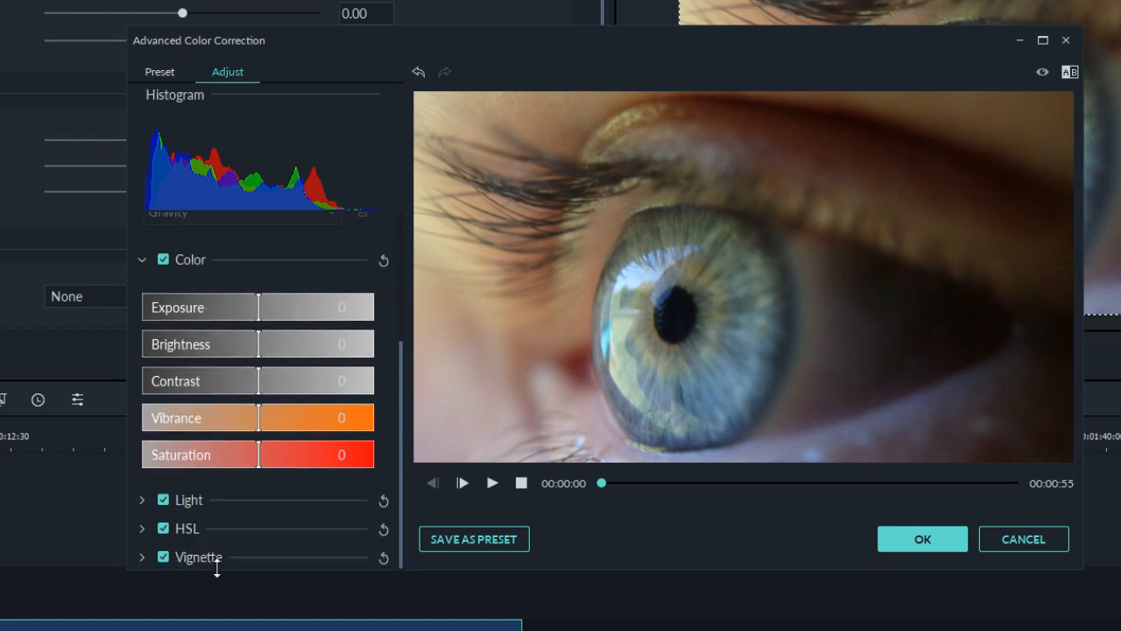
pyautogui.click(143, 259)
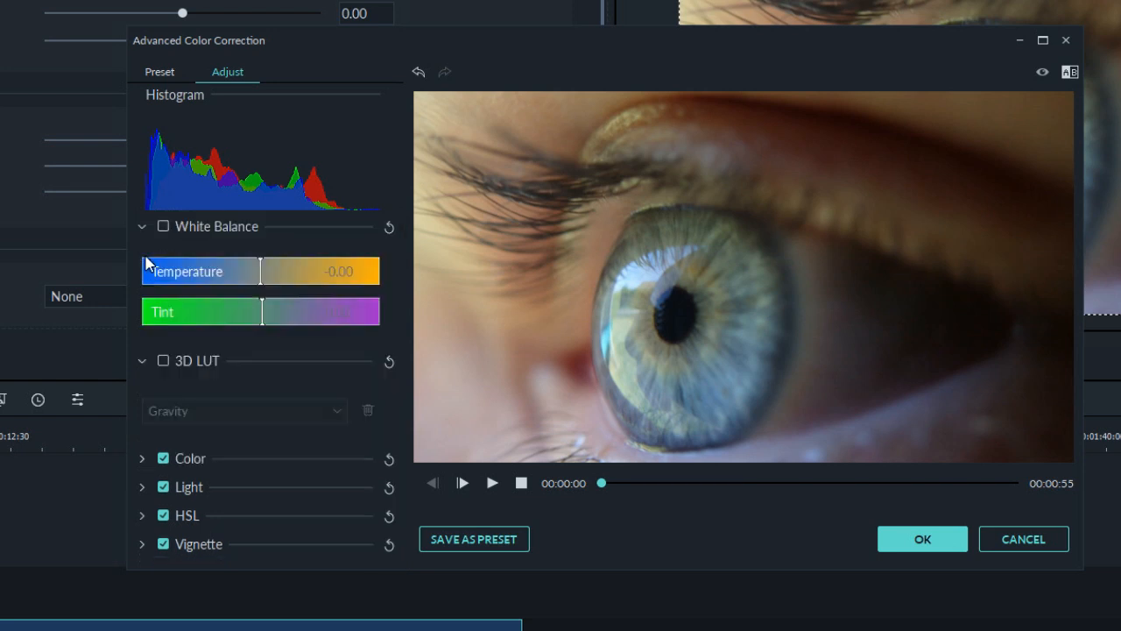
pyautogui.click(141, 457)
pyautogui.scroll(-3, 237, 462)
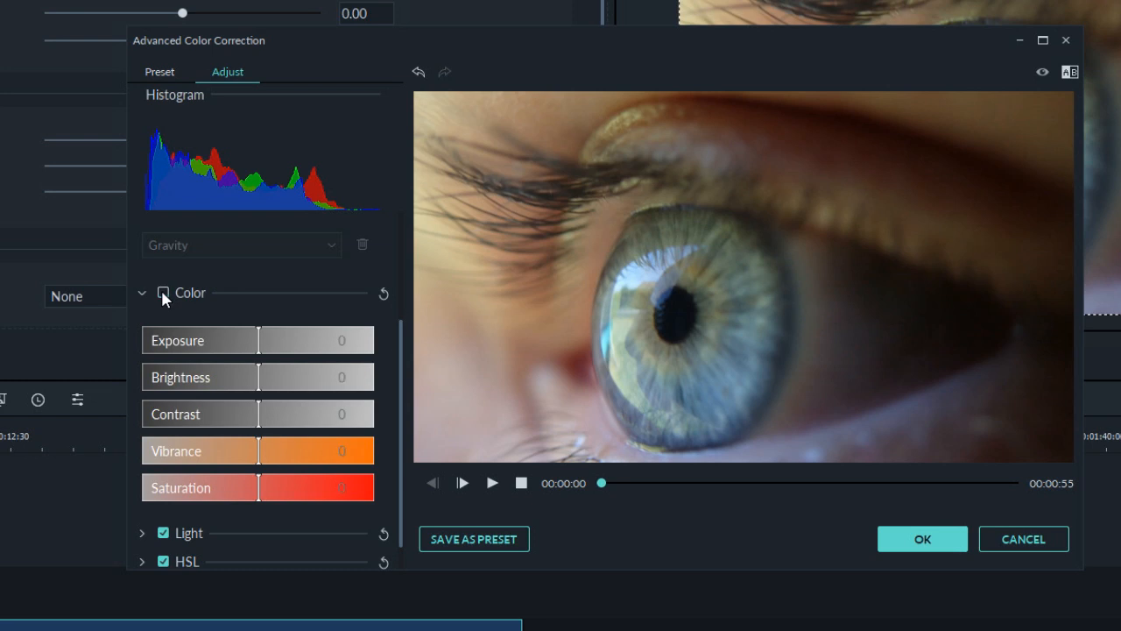
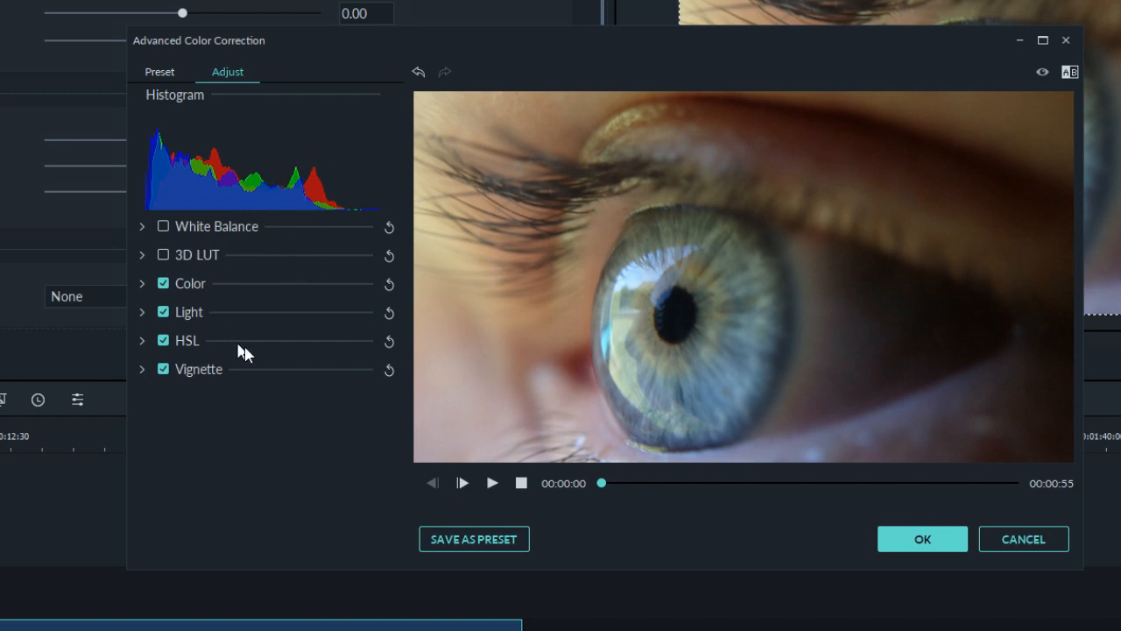
# - Review the White Balance section's temperature and tint controls, and collapse the section again
pyautogui.click(143, 226)
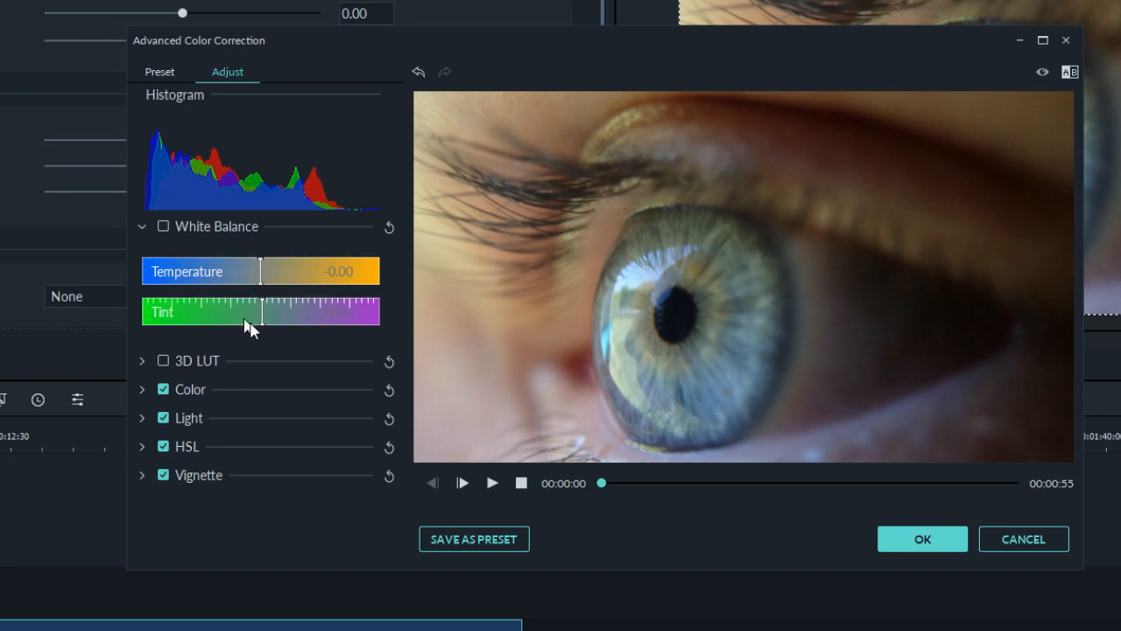
pyautogui.click(141, 227)
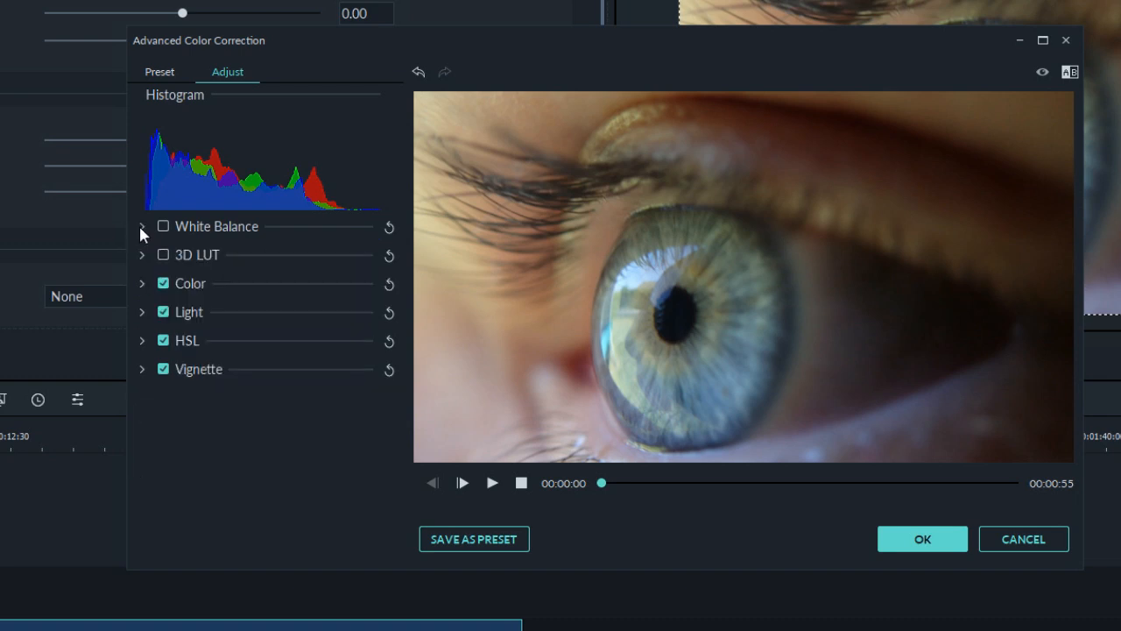
pyautogui.click(140, 226)
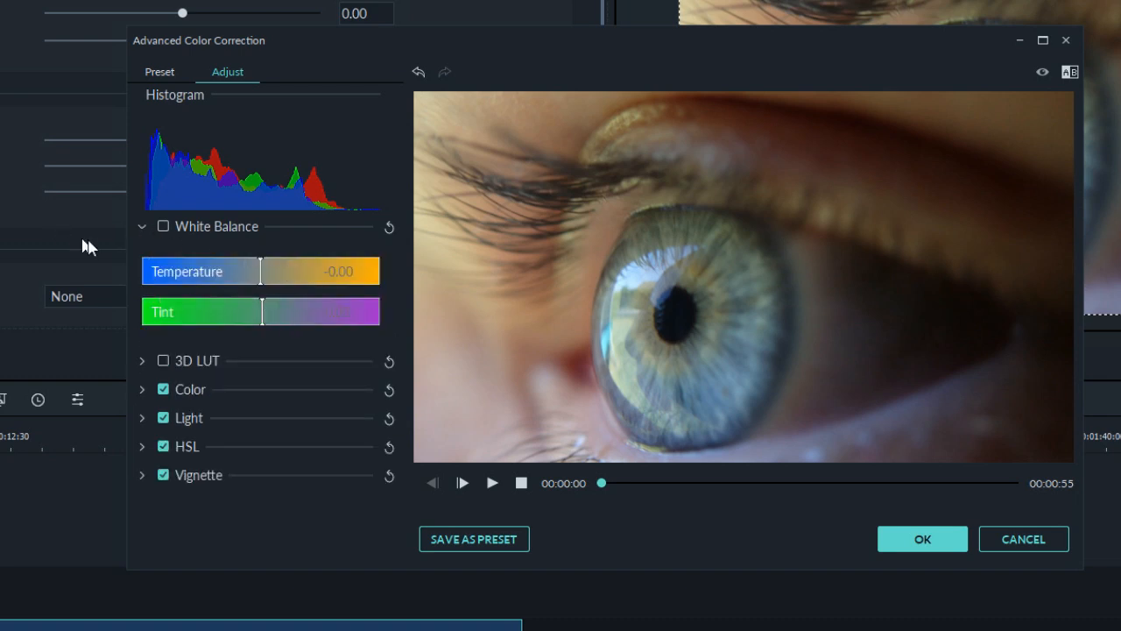
pyautogui.click(145, 226)
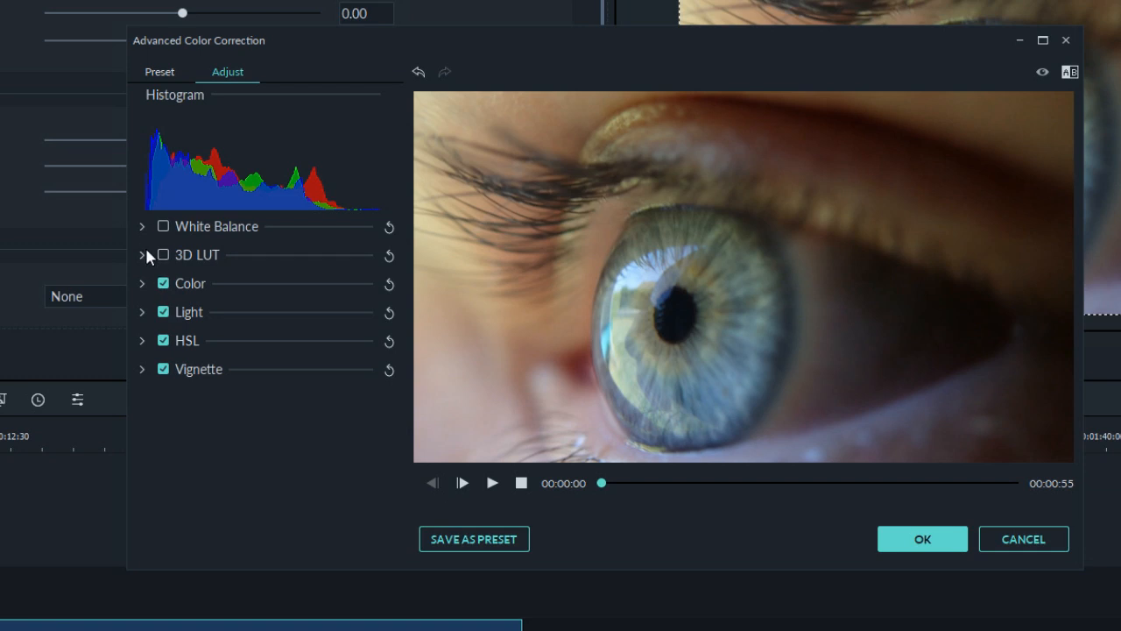
# - Re-enable the 3D LUT with the Gravity look, review the available looks, and collapse the section
pyautogui.click(142, 255)
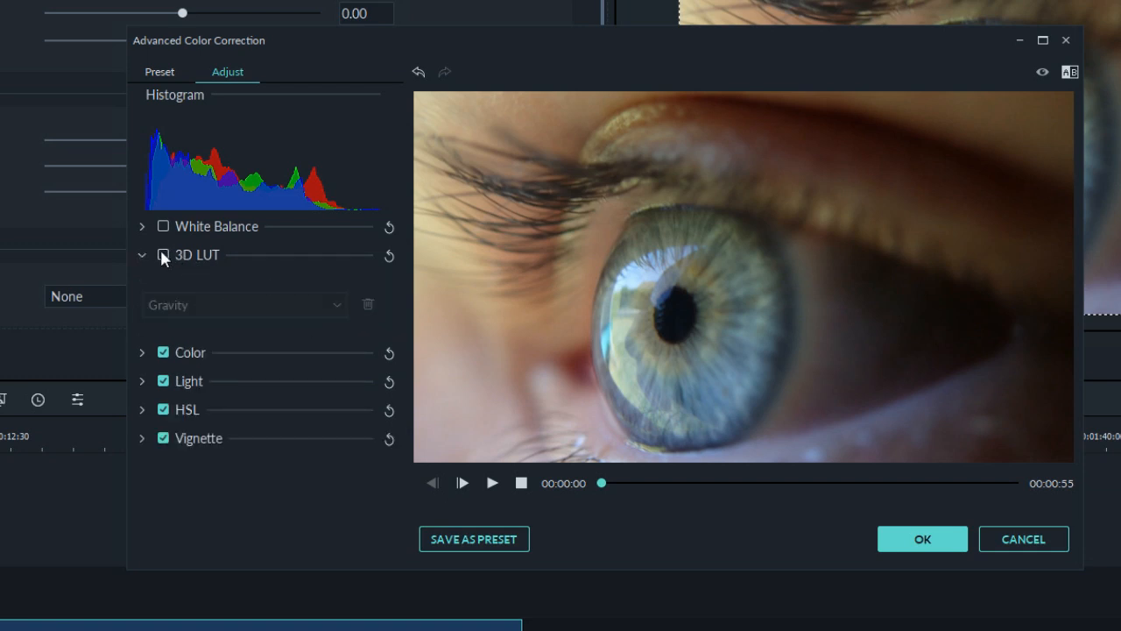
pyautogui.click(162, 255)
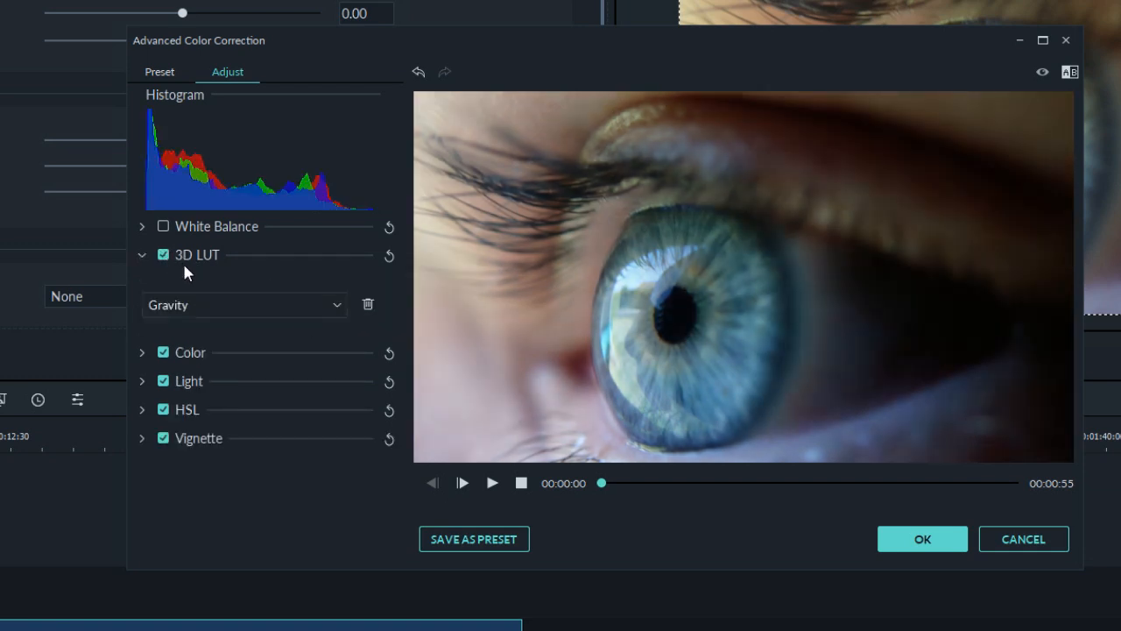
pyautogui.click(332, 304)
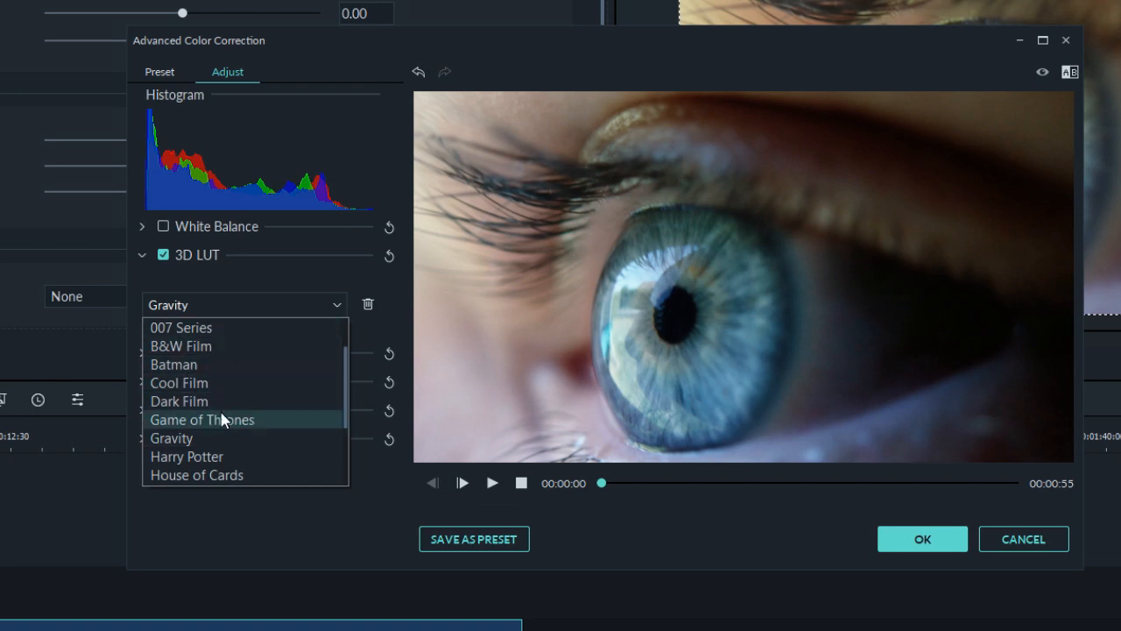
pyautogui.click(336, 306)
pyautogui.click(143, 254)
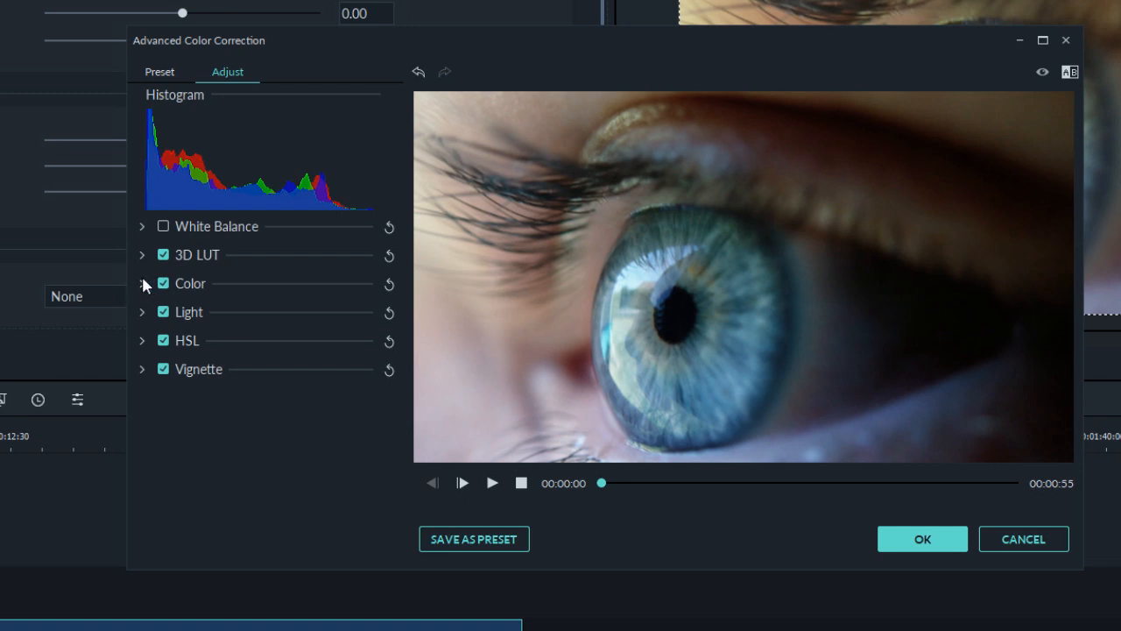
# - Try exposure at -36, -69 and a bright positive value on the eye image, and return it to 0
pyautogui.click(142, 283)
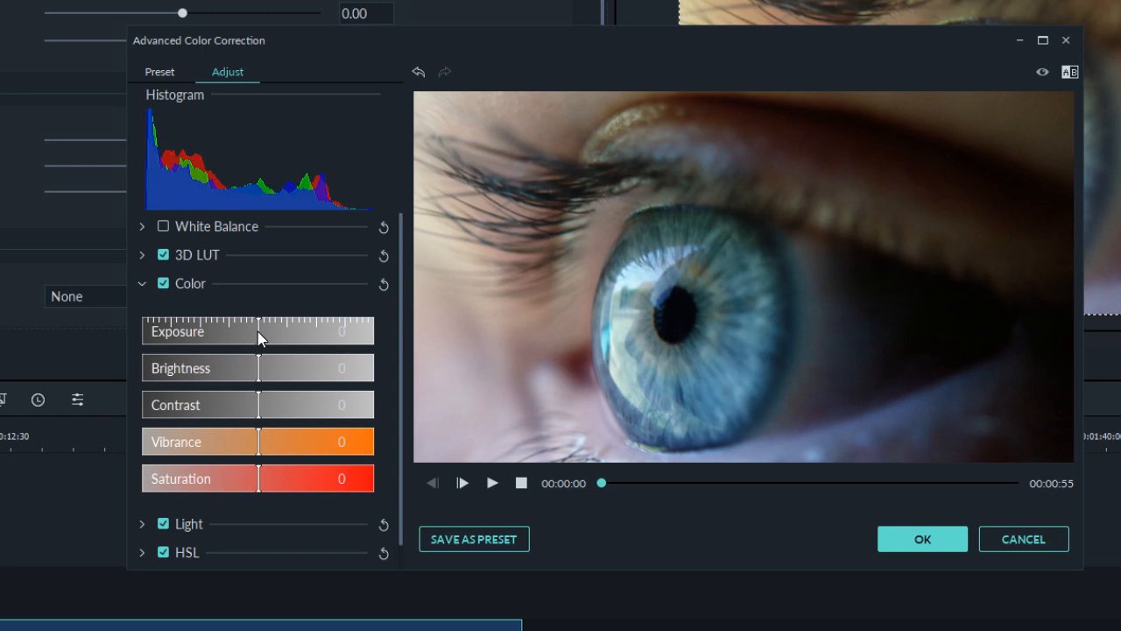
pyautogui.moveTo(257, 334); pyautogui.dragTo(216, 333)
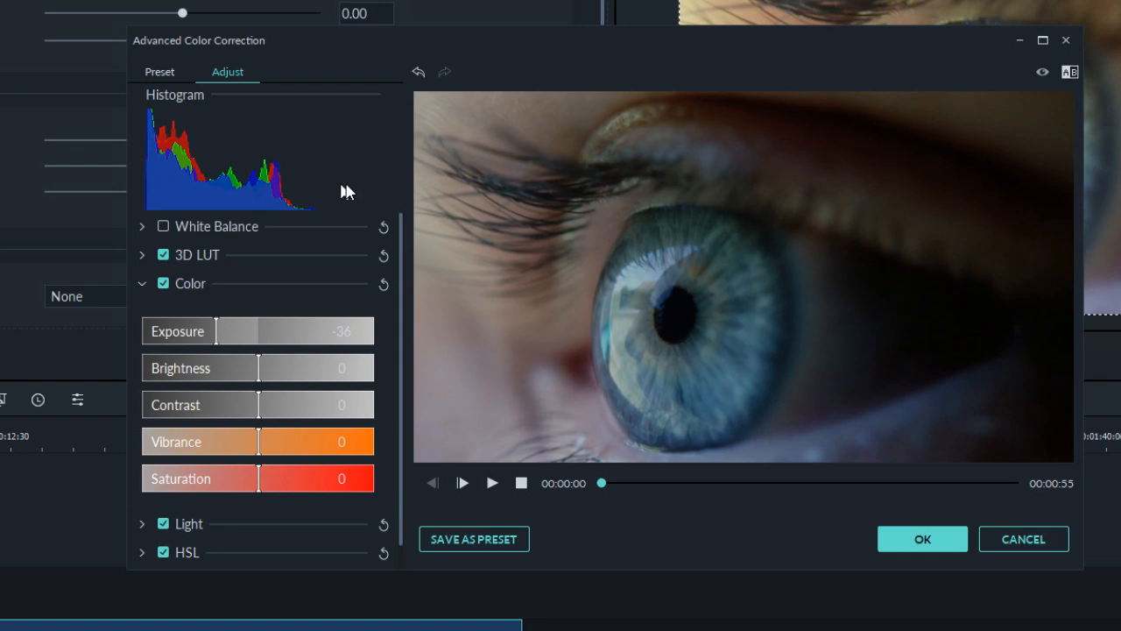
pyautogui.moveTo(220, 330); pyautogui.dragTo(178, 331)
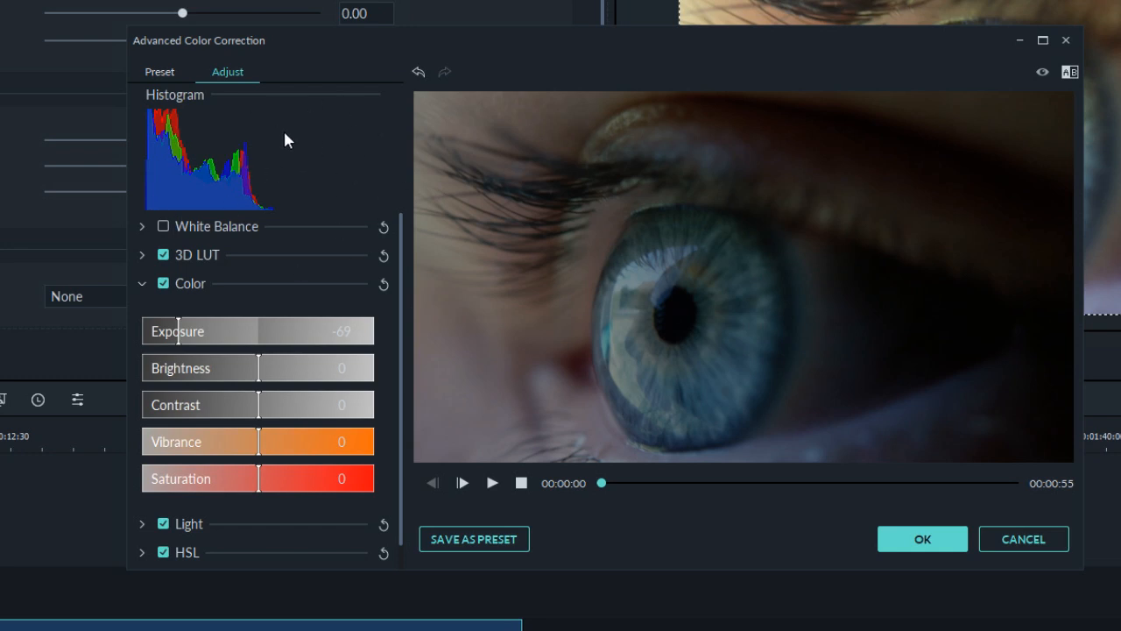
pyautogui.moveTo(178, 332); pyautogui.dragTo(315, 328)
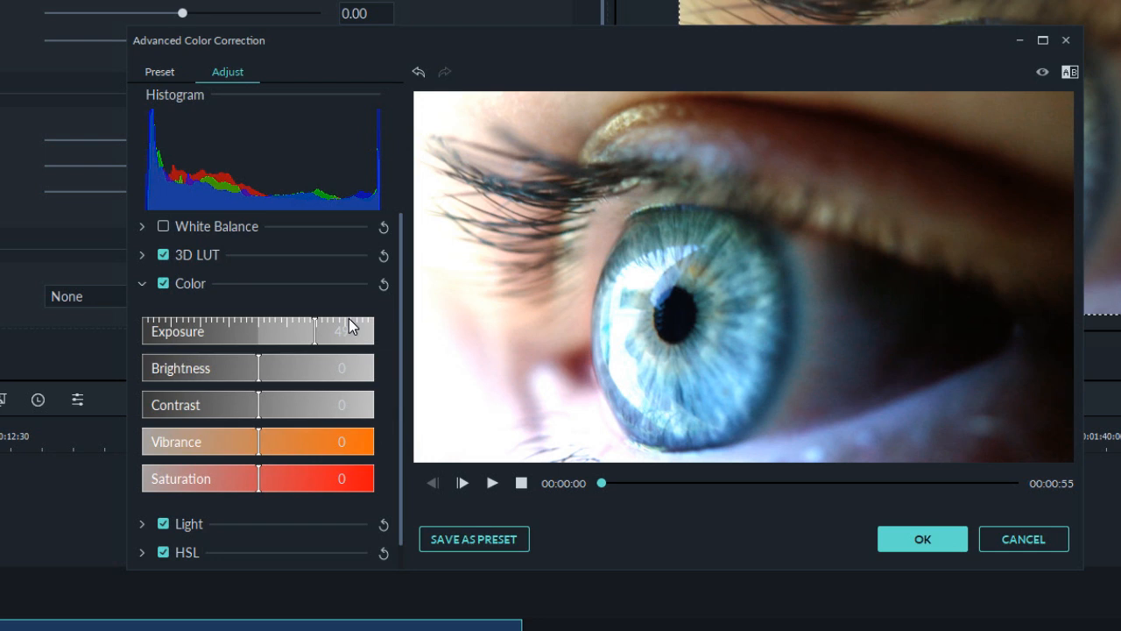
pyautogui.moveTo(315, 332); pyautogui.dragTo(259, 321)
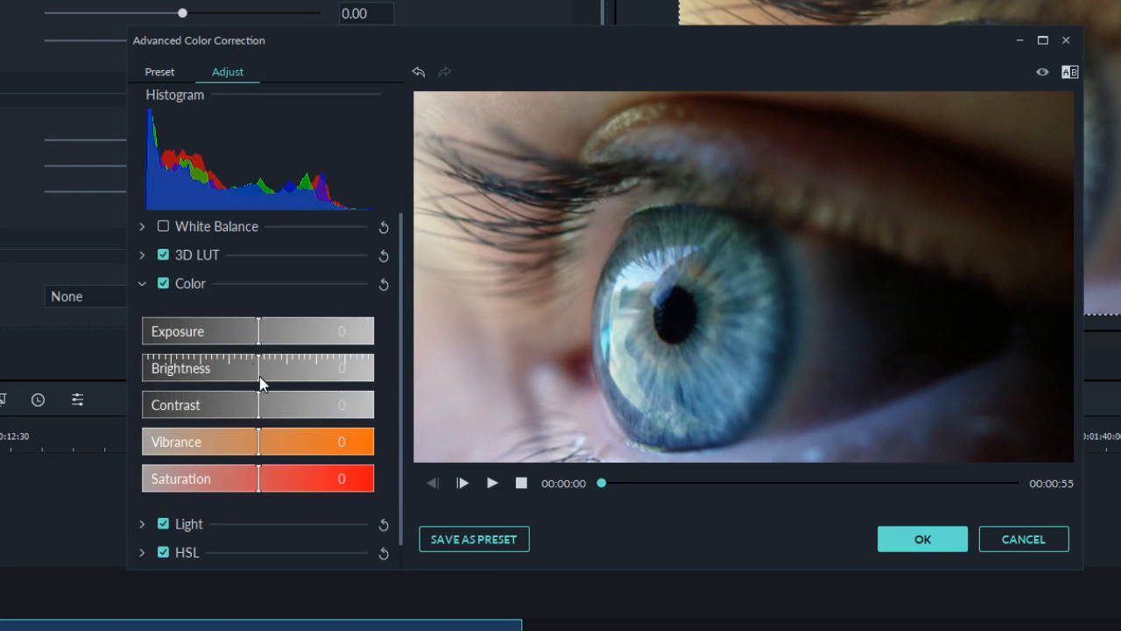
# - Try contrast at 100 and -100 on the eye image, and return it to 0
pyautogui.moveTo(259, 376)
pyautogui.mouseDown()
pyautogui.moveTo(145, 377)
pyautogui.moveTo(345, 369)
pyautogui.moveTo(218, 389)
pyautogui.moveTo(264, 383)
pyautogui.mouseUp()
pyautogui.moveTo(257, 409); pyautogui.dragTo(384, 409)
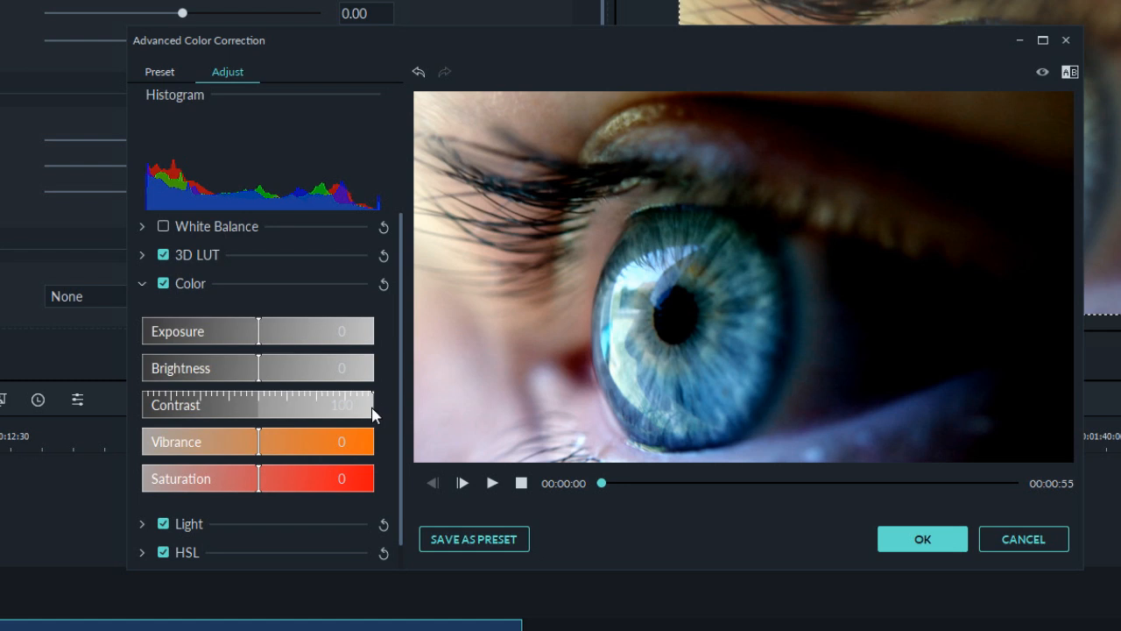
pyautogui.moveTo(371, 413); pyautogui.dragTo(399, 418)
pyautogui.moveTo(398, 418); pyautogui.dragTo(127, 418)
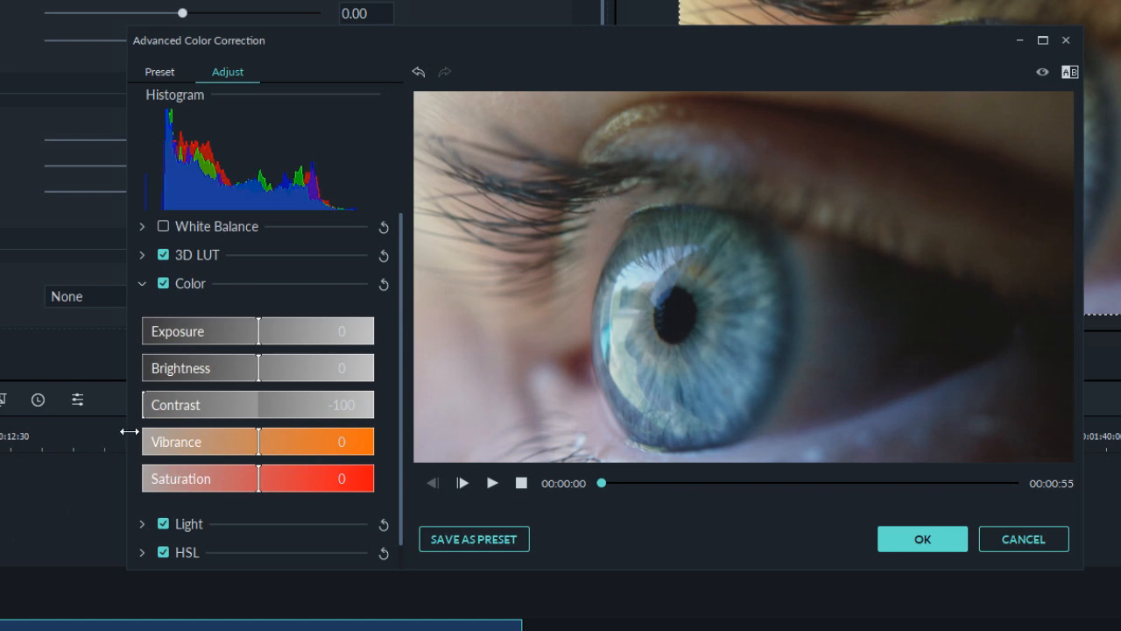
pyautogui.moveTo(156, 399); pyautogui.dragTo(261, 415)
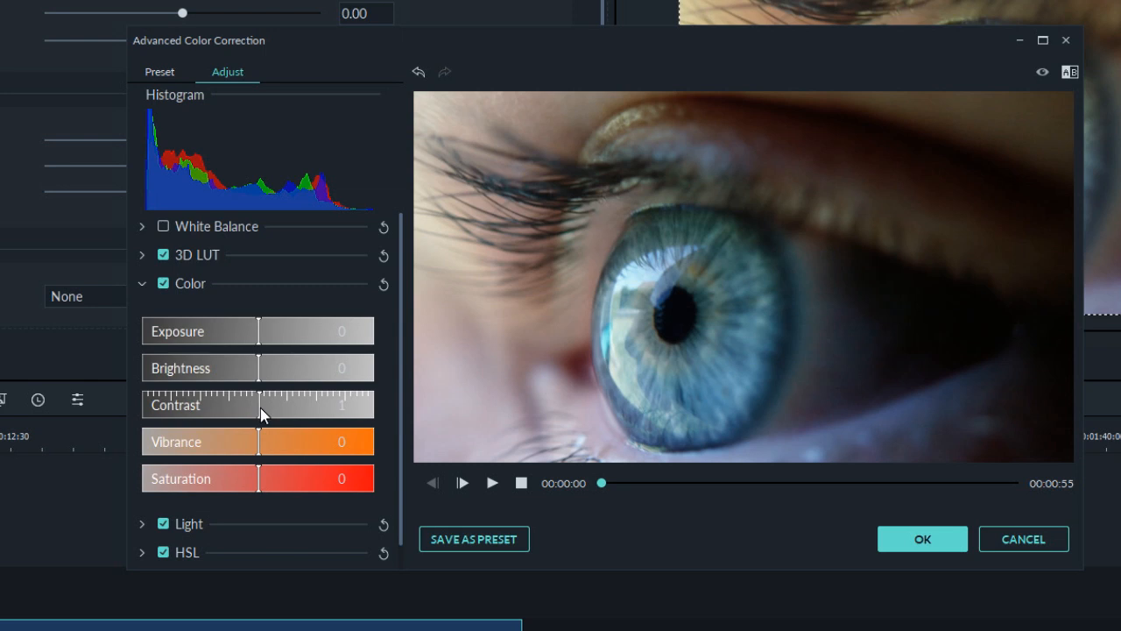
pyautogui.moveTo(268, 413); pyautogui.dragTo(277, 413)
# - Try saturation at 100 and contrast at 16, and return contrast to 0 and saturation to 1
pyautogui.moveTo(258, 481); pyautogui.dragTo(379, 473)
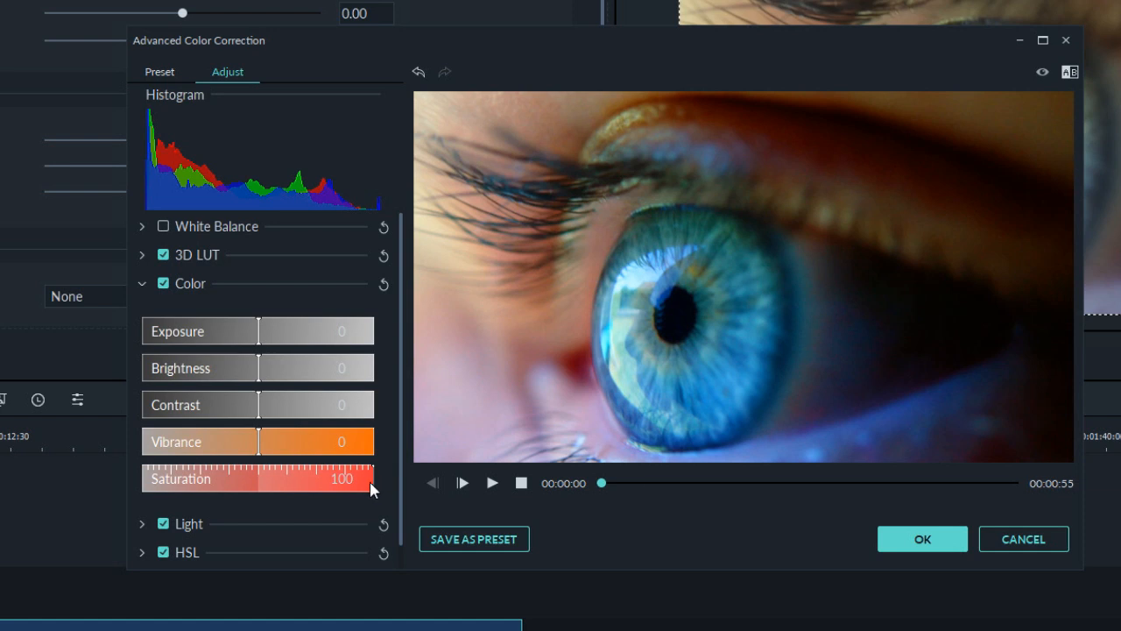
pyautogui.moveTo(372, 481); pyautogui.dragTo(261, 476)
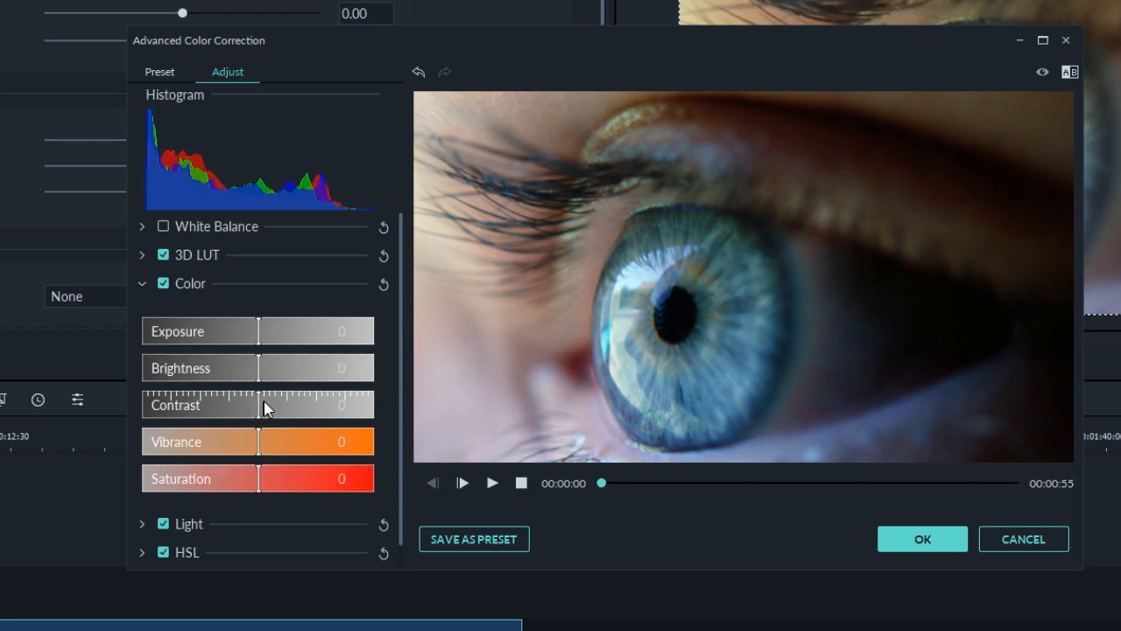
pyautogui.moveTo(263, 409); pyautogui.dragTo(279, 411)
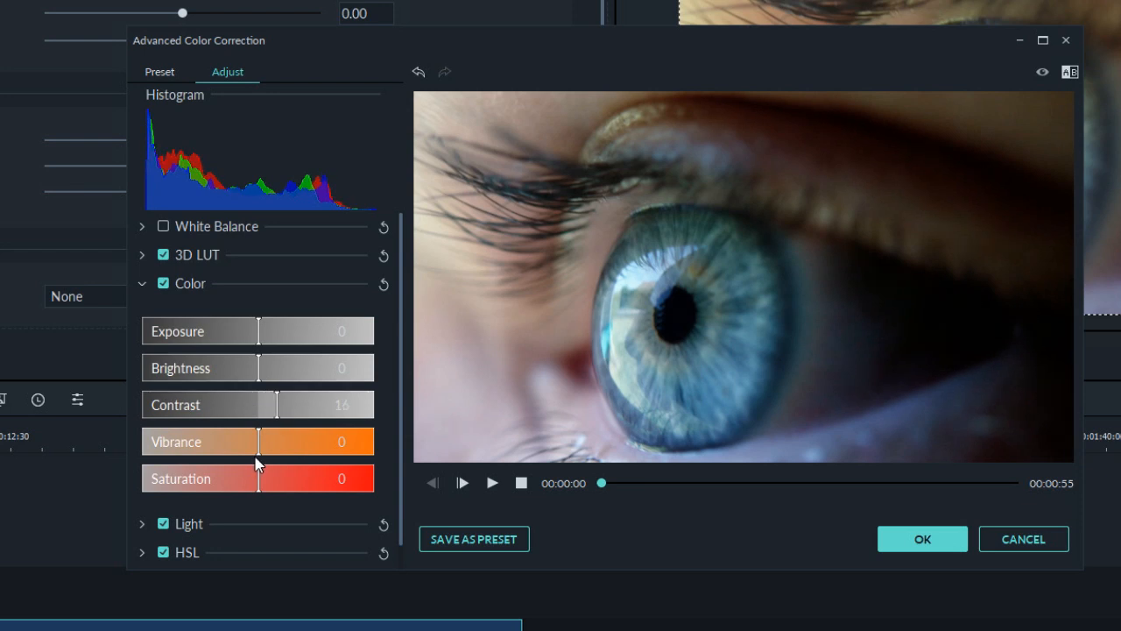
pyautogui.moveTo(261, 478); pyautogui.dragTo(286, 478)
pyautogui.click(260, 478)
pyautogui.moveTo(262, 406); pyautogui.dragTo(256, 403)
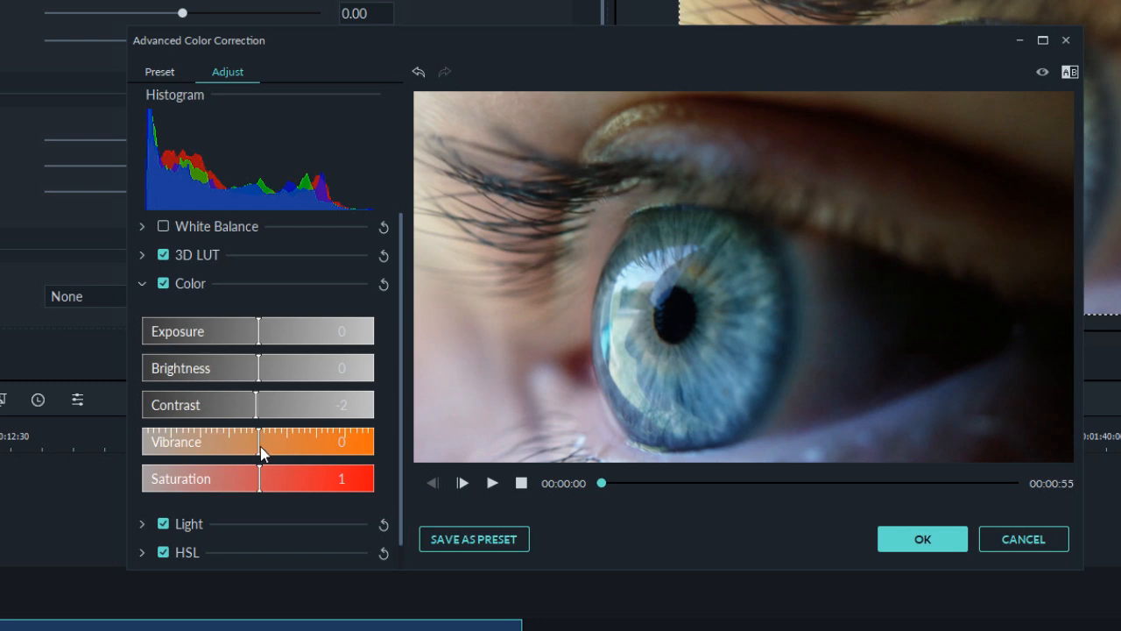
pyautogui.click(259, 410)
# - Set the eye image's vibrance to 100 and saturation to 19
pyautogui.click(289, 450)
pyautogui.moveTo(289, 450); pyautogui.dragTo(309, 450)
pyautogui.moveTo(260, 479); pyautogui.dragTo(427, 447)
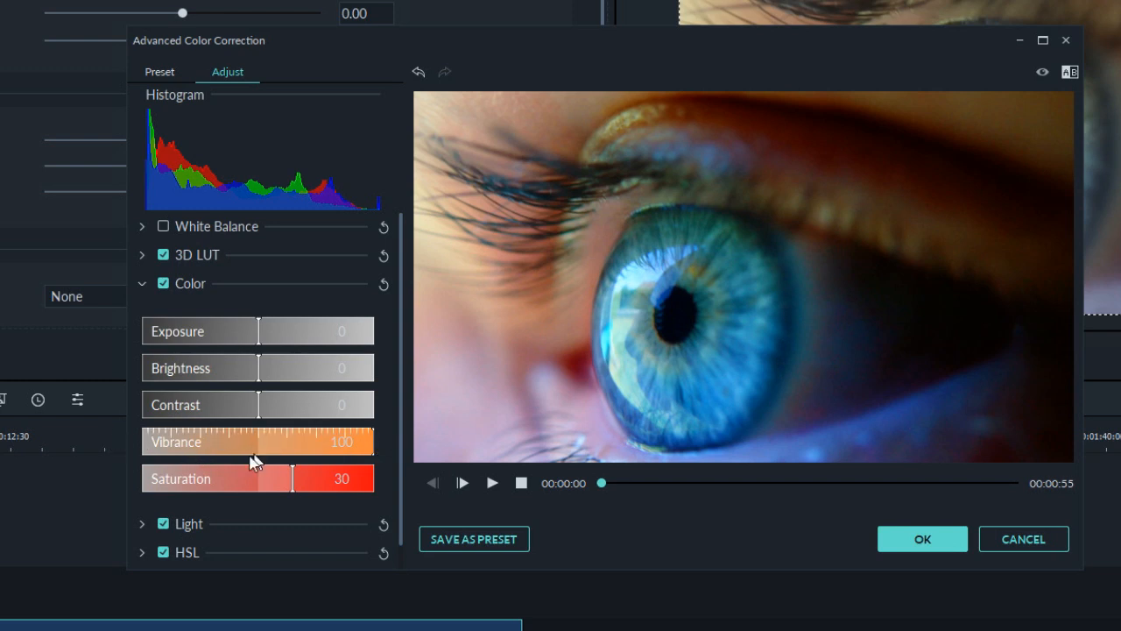
pyautogui.moveTo(295, 478); pyautogui.dragTo(279, 477)
pyautogui.moveTo(143, 443); pyautogui.dragTo(405, 440)
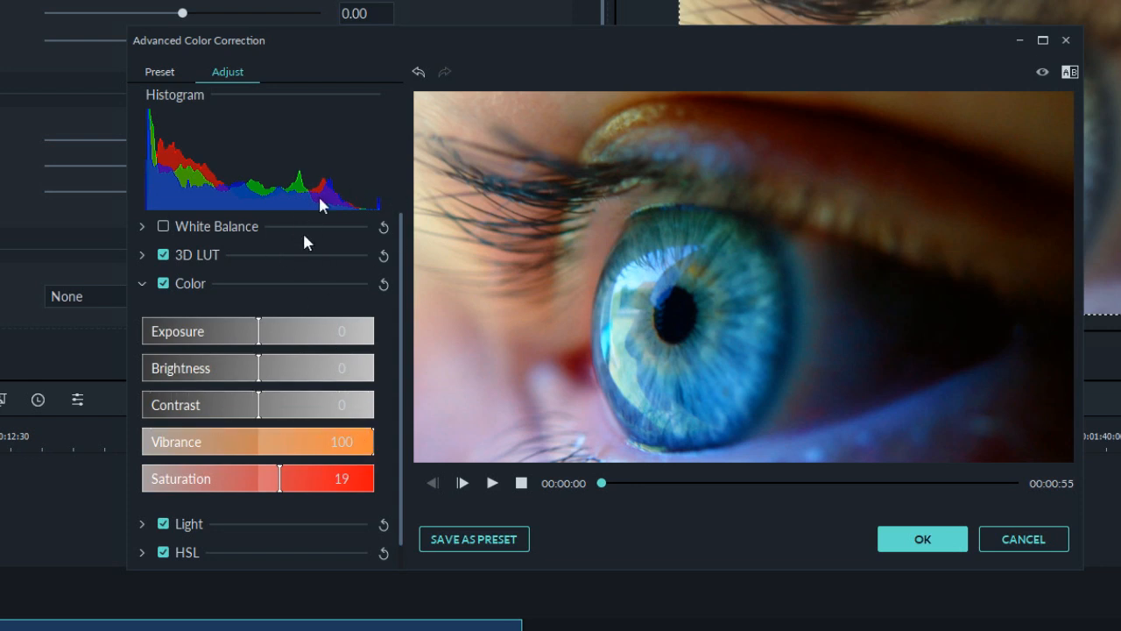
# - Try the eye image's vibrance at -22 and 100, and set it to 8 with saturation at 11
pyautogui.moveTo(374, 445)
pyautogui.mouseDown()
pyautogui.moveTo(220, 431)
pyautogui.moveTo(379, 427)
pyautogui.mouseUp()
pyautogui.moveTo(369, 446); pyautogui.dragTo(234, 436)
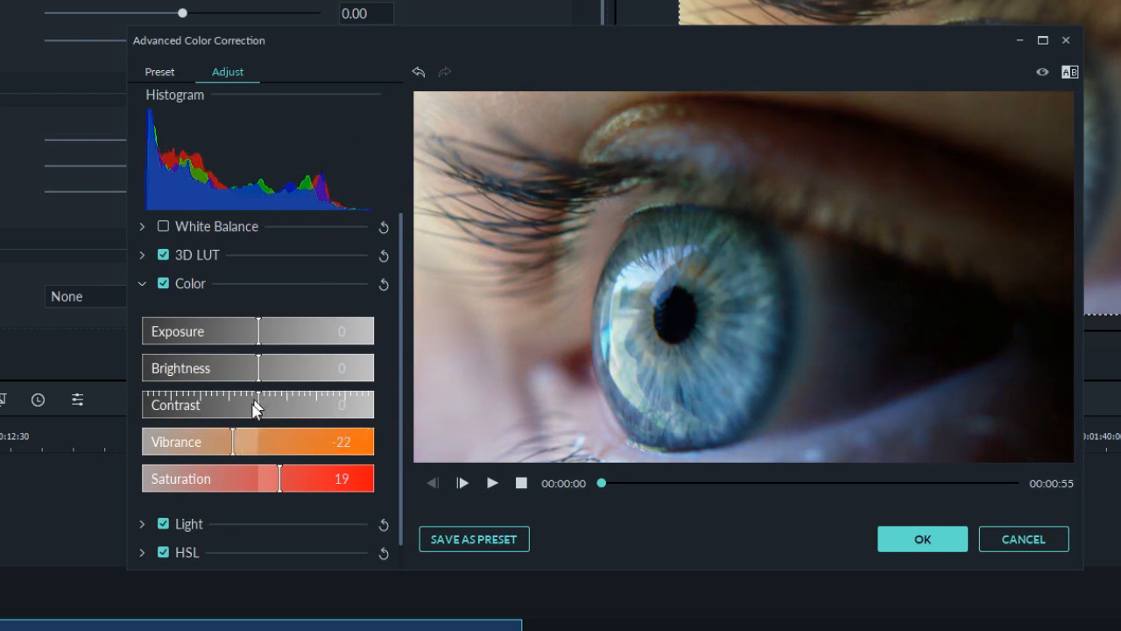
pyautogui.moveTo(233, 445); pyautogui.dragTo(380, 448)
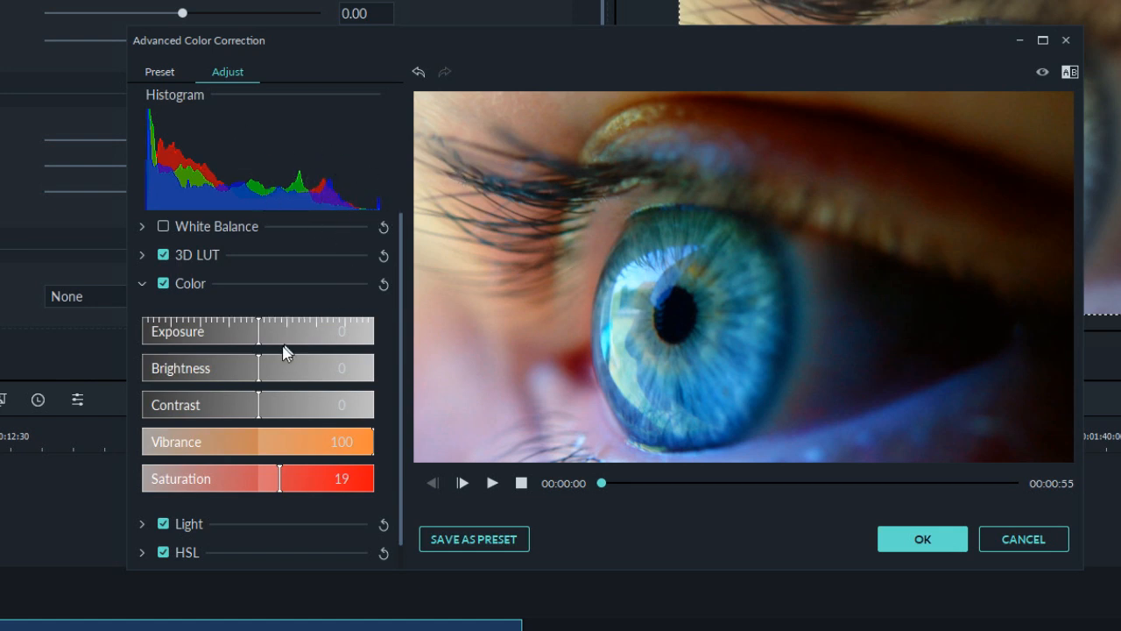
pyautogui.moveTo(375, 445); pyautogui.dragTo(211, 479)
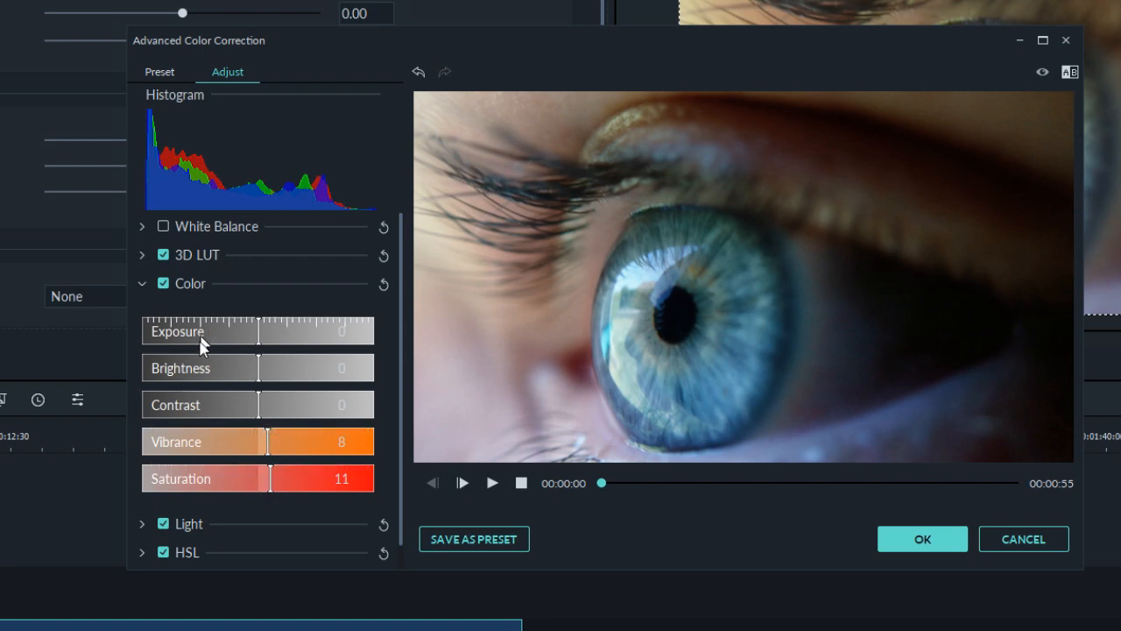
# - Set the eye image's exposure to -23, brightness to 1, contrast to 8, and both vibrance and saturation to -100
pyautogui.moveTo(258, 339); pyautogui.dragTo(265, 401)
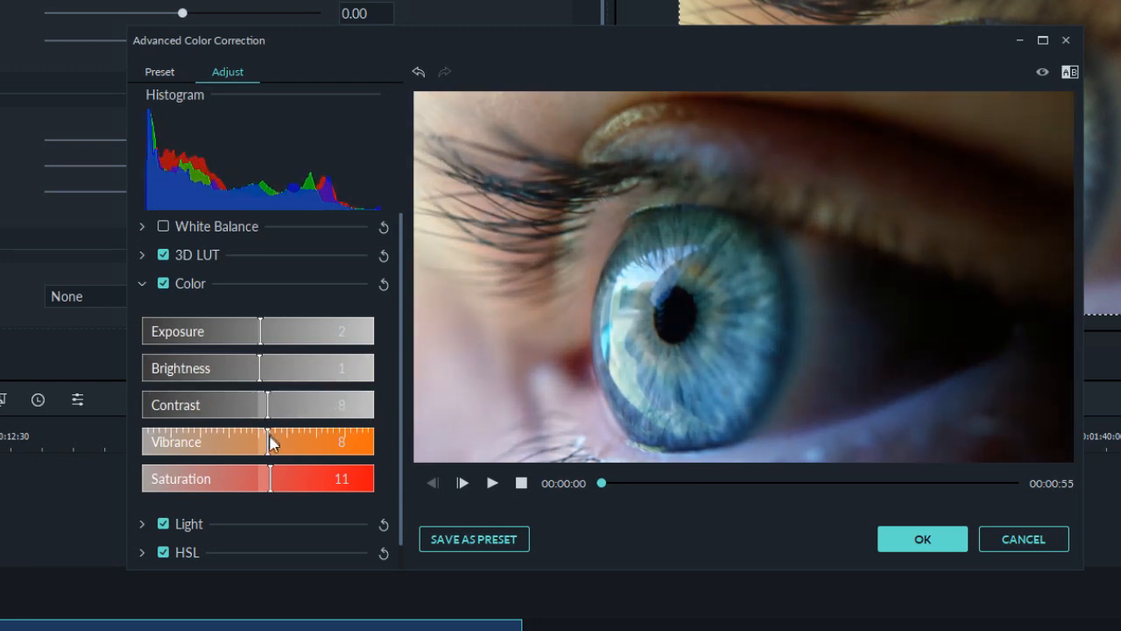
pyautogui.moveTo(275, 475); pyautogui.dragTo(126, 484)
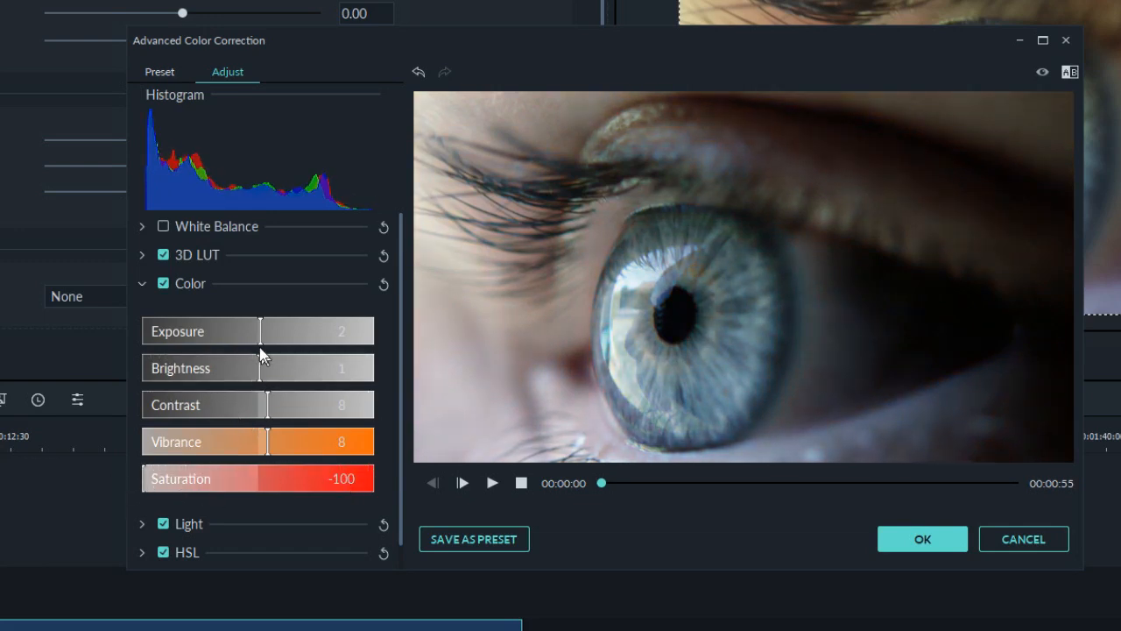
pyautogui.moveTo(243, 340); pyautogui.dragTo(232, 337)
pyautogui.moveTo(270, 442); pyautogui.dragTo(98, 438)
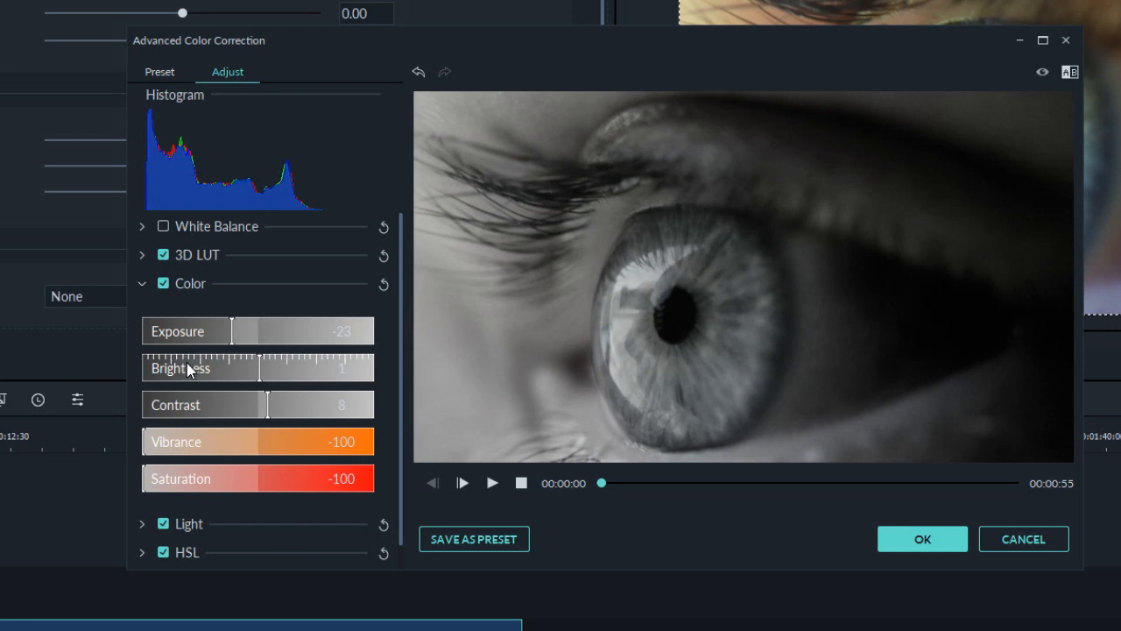
# - Look through the available 3D LUT looks and turn the 3D LUT correction off
pyautogui.click(143, 283)
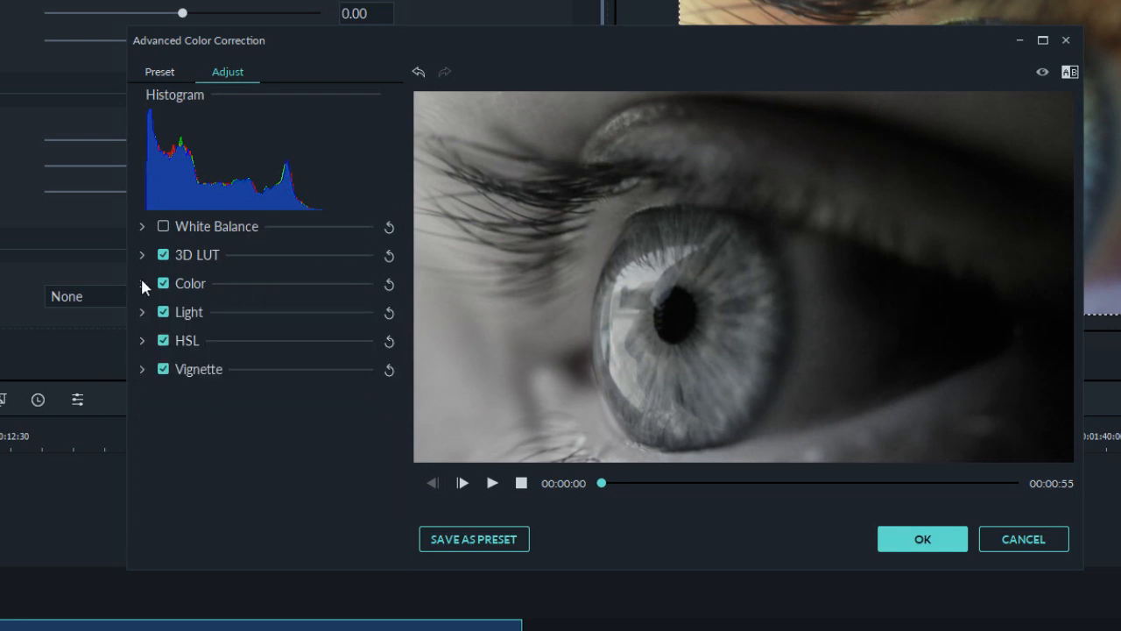
pyautogui.click(144, 283)
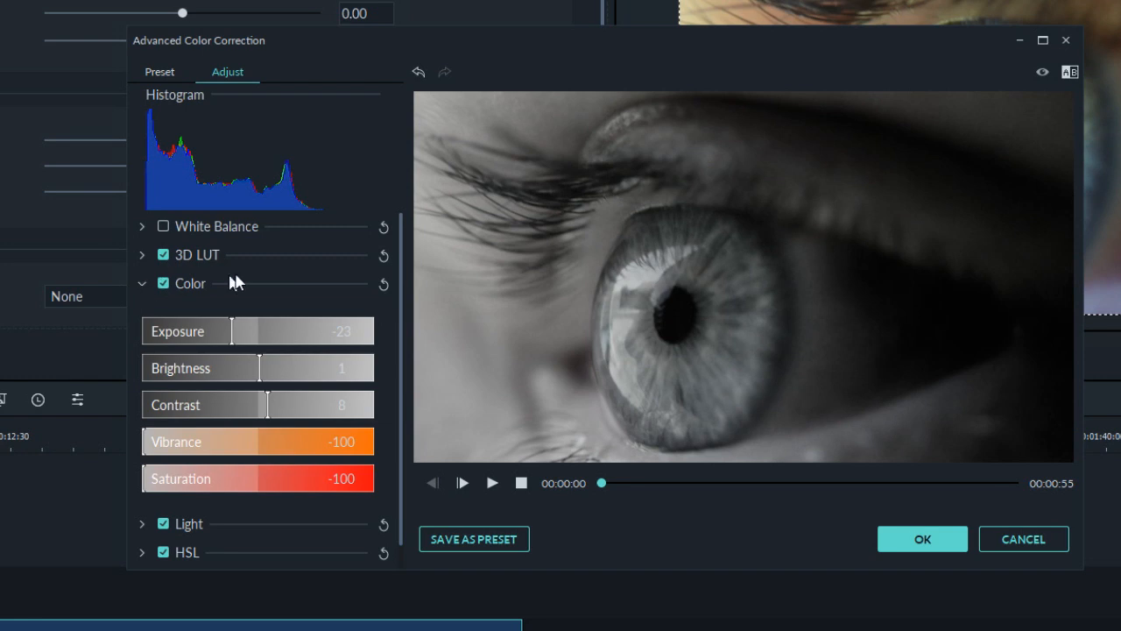
pyautogui.click(141, 254)
pyautogui.click(292, 304)
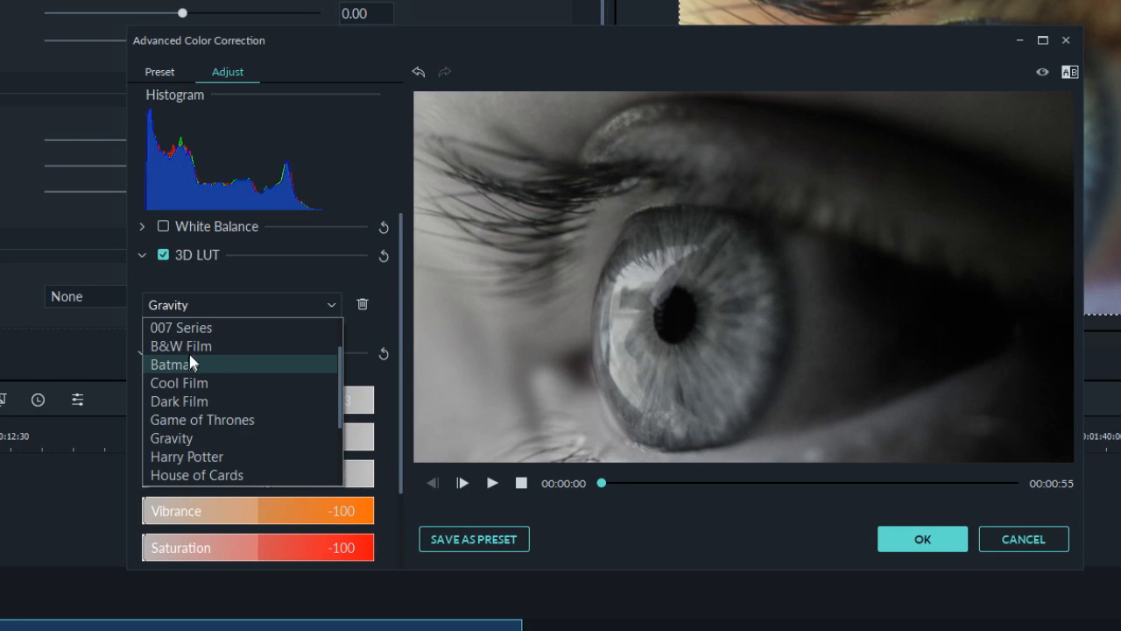
pyautogui.click(142, 254)
pyautogui.click(163, 254)
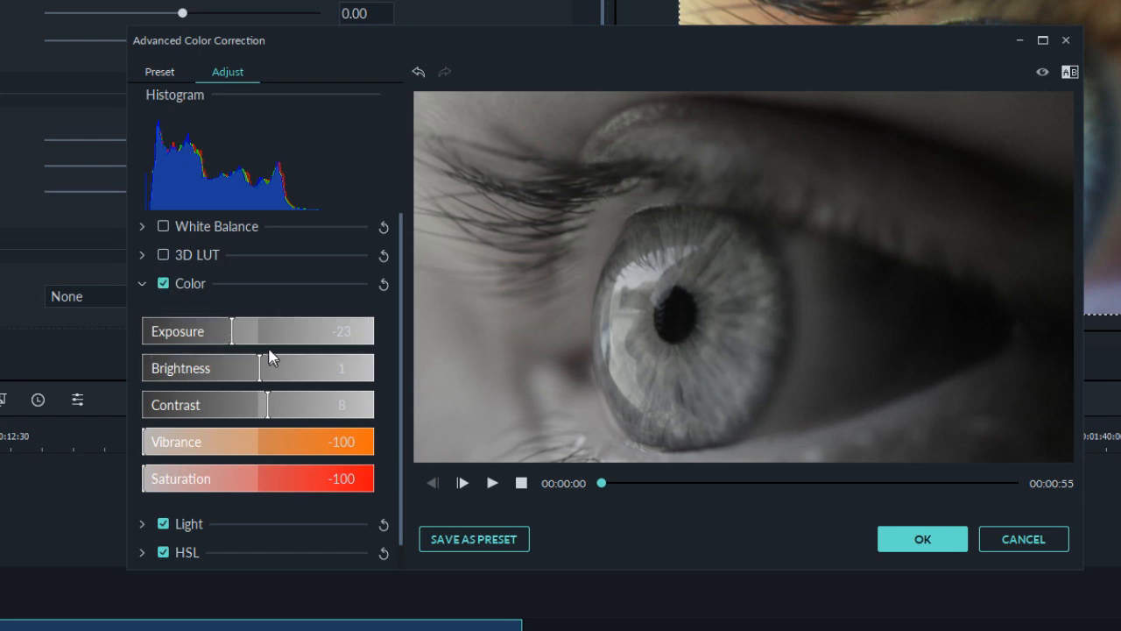
# - Compare the eye image with and without the Color adjustments
pyautogui.click(164, 283)
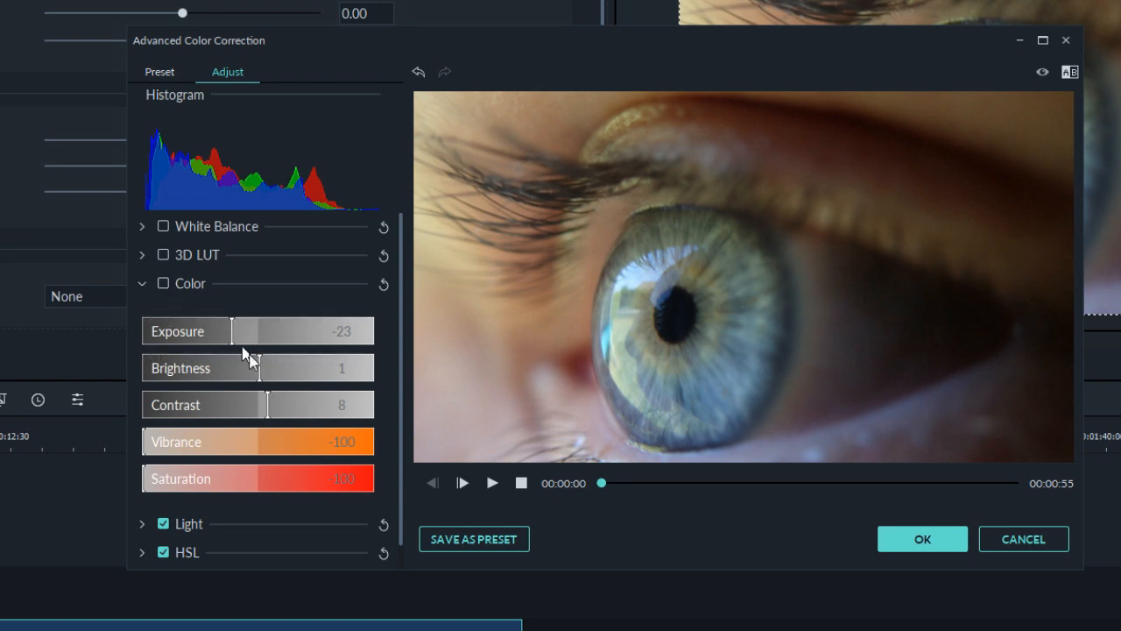
pyautogui.scroll(-1, 266, 386)
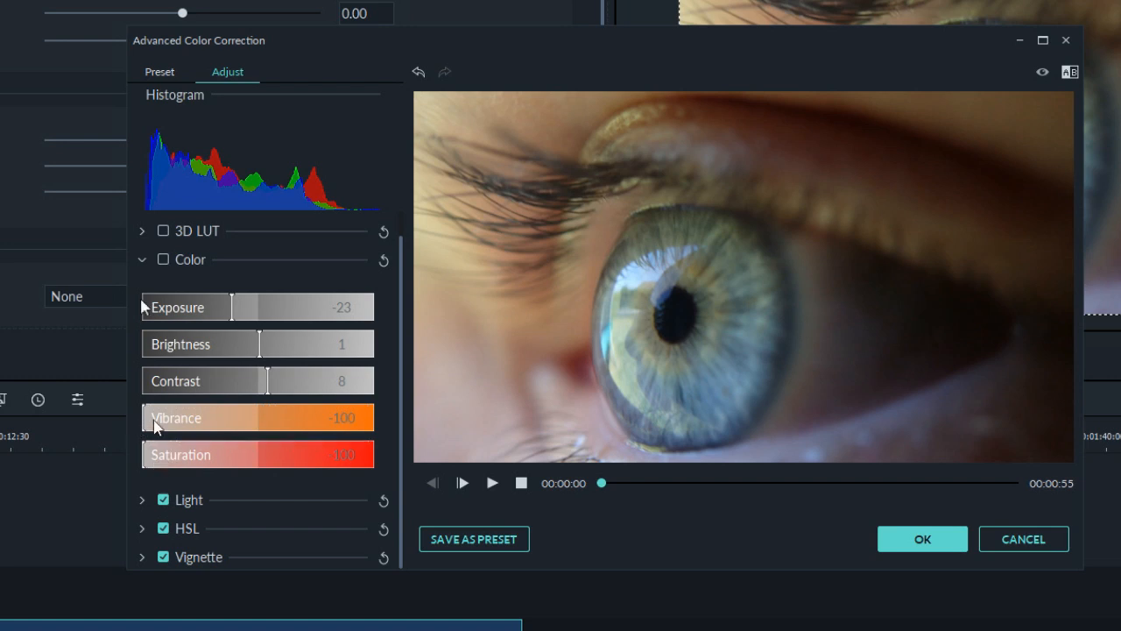
pyautogui.click(162, 260)
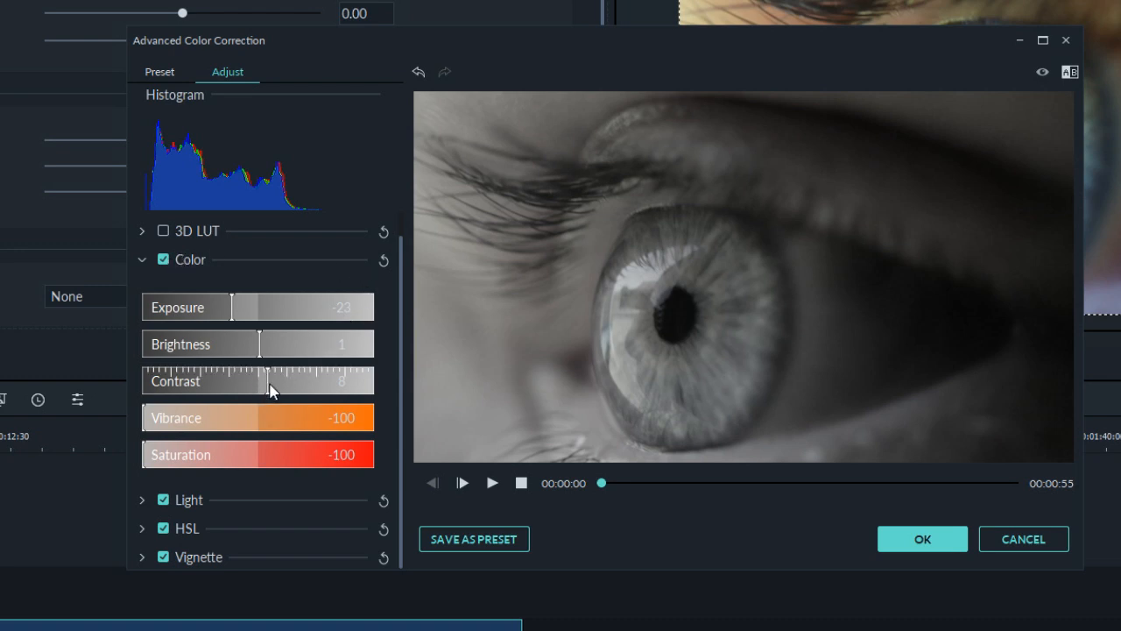
# - Set contrast to 58, brightness to 34 and exposure to 3, and turn the Color adjustments off
pyautogui.moveTo(265, 386); pyautogui.dragTo(326, 385)
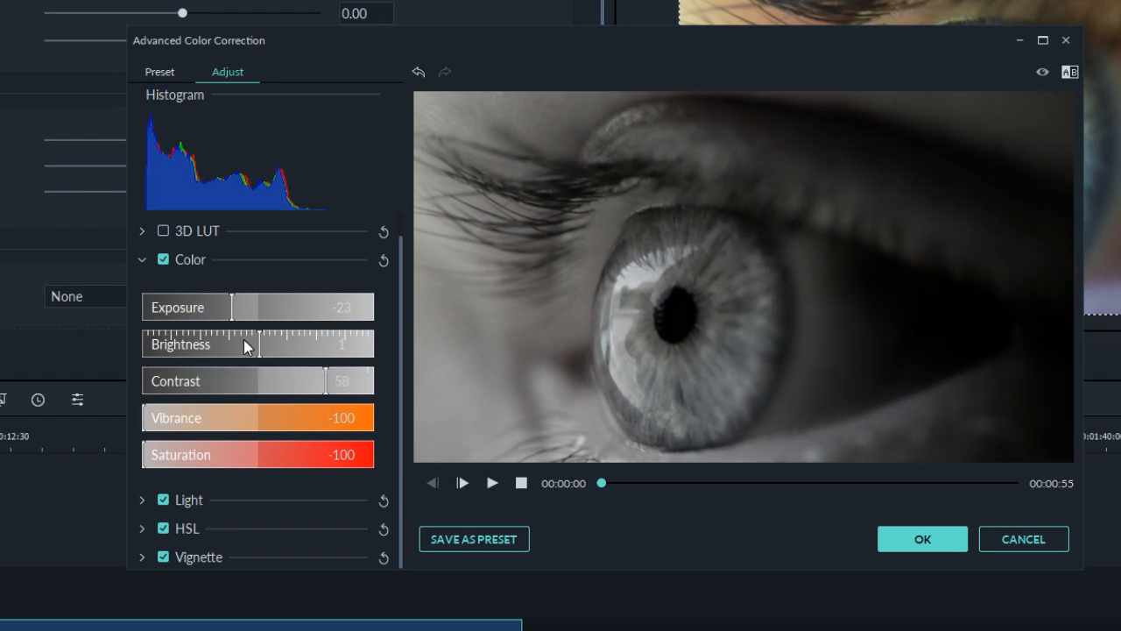
pyautogui.moveTo(260, 342); pyautogui.dragTo(297, 349)
pyautogui.moveTo(230, 313); pyautogui.dragTo(263, 318)
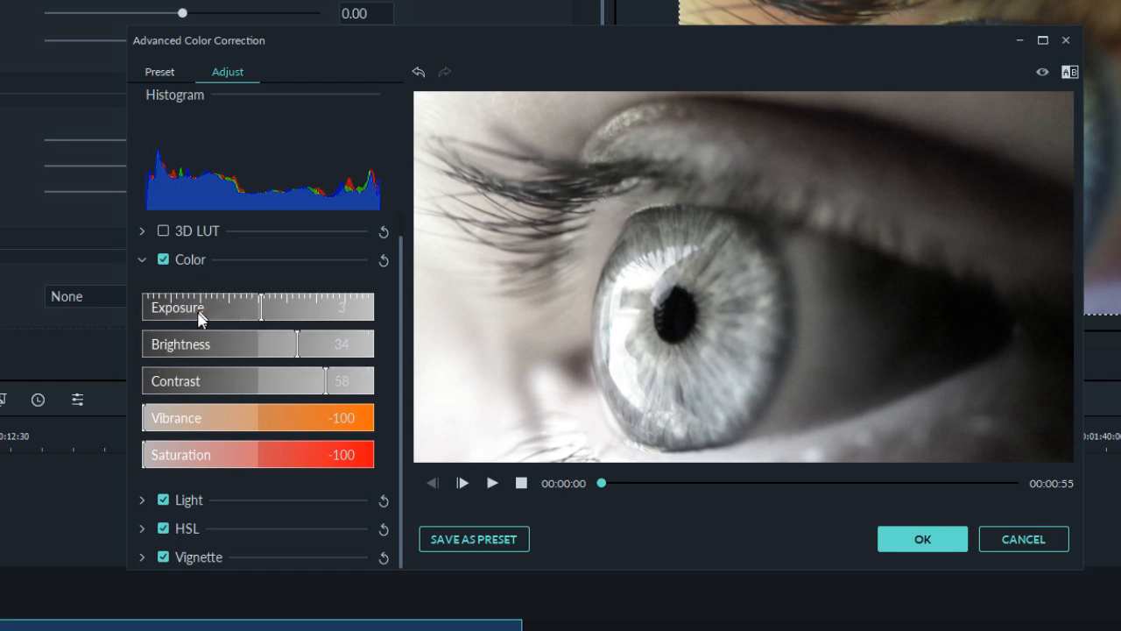
pyautogui.click(162, 259)
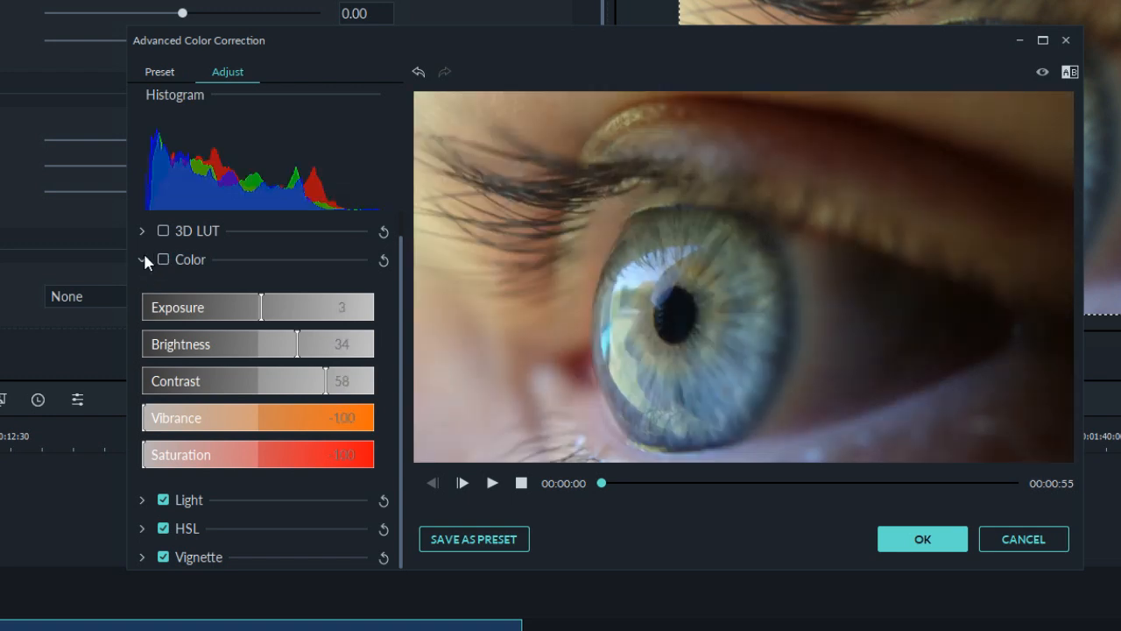
pyautogui.click(144, 258)
# - Open the Light adjustments, try highlights at the maximum and at -100, and return them to 1
pyautogui.click(144, 308)
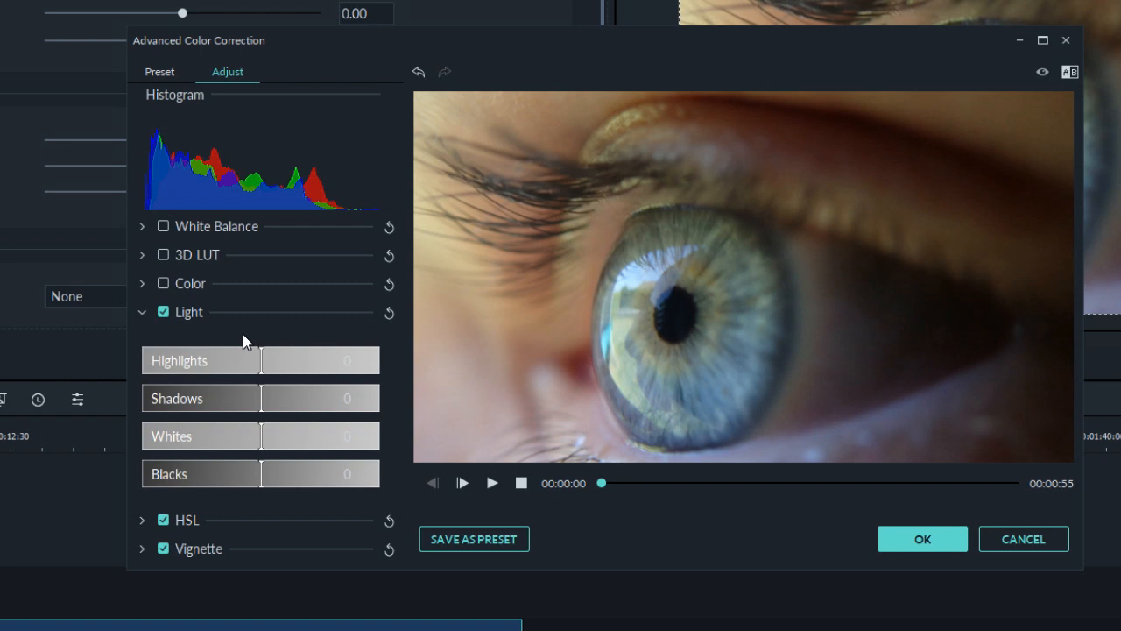
pyautogui.click(141, 312)
pyautogui.click(143, 312)
pyautogui.moveTo(263, 372); pyautogui.dragTo(416, 375)
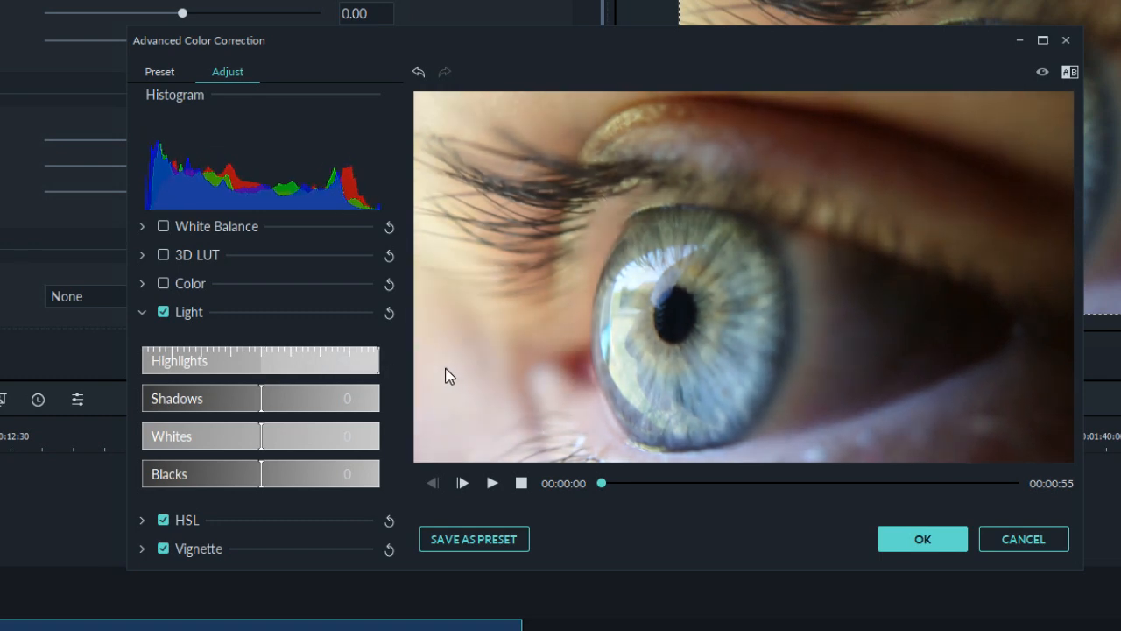
pyautogui.moveTo(369, 359); pyautogui.dragTo(143, 360)
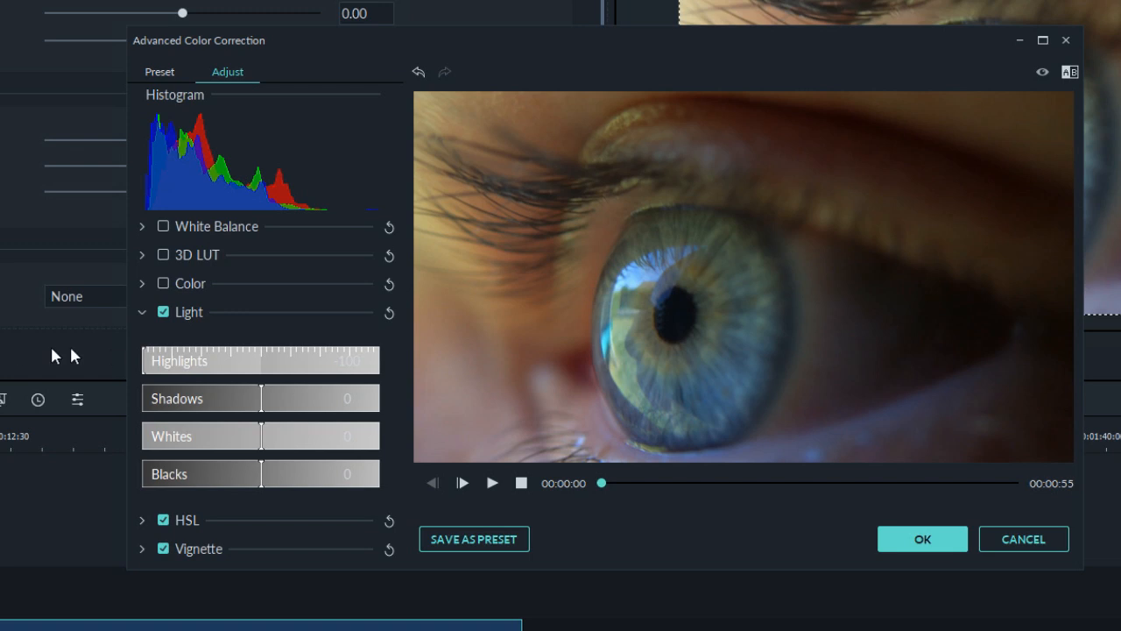
pyautogui.moveTo(149, 358); pyautogui.dragTo(436, 347)
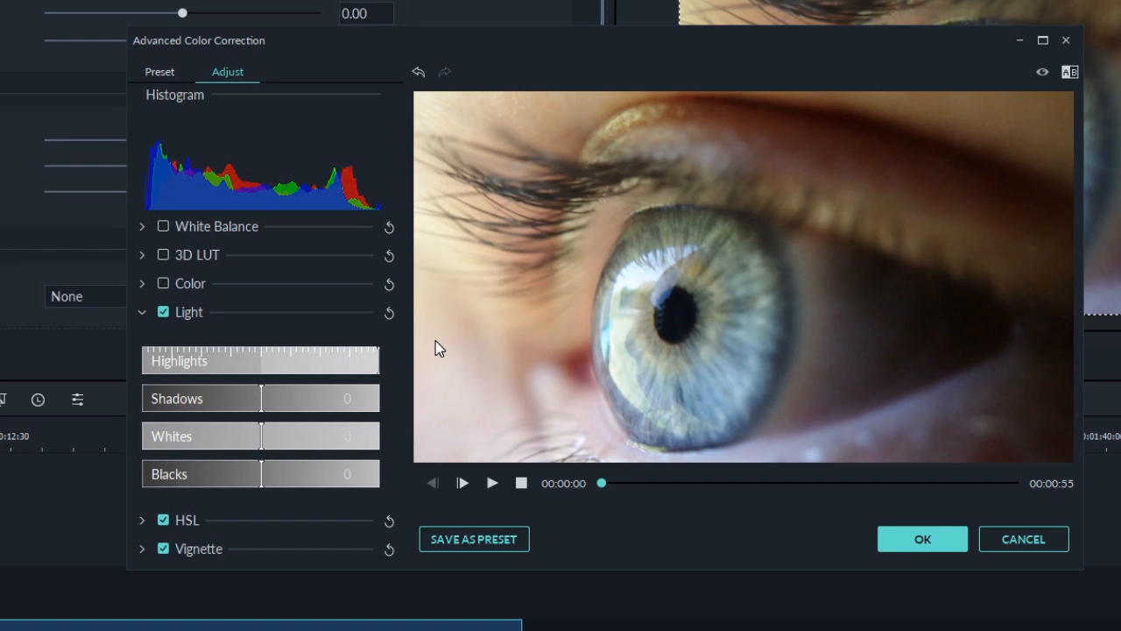
pyautogui.moveTo(435, 342); pyautogui.dragTo(263, 366)
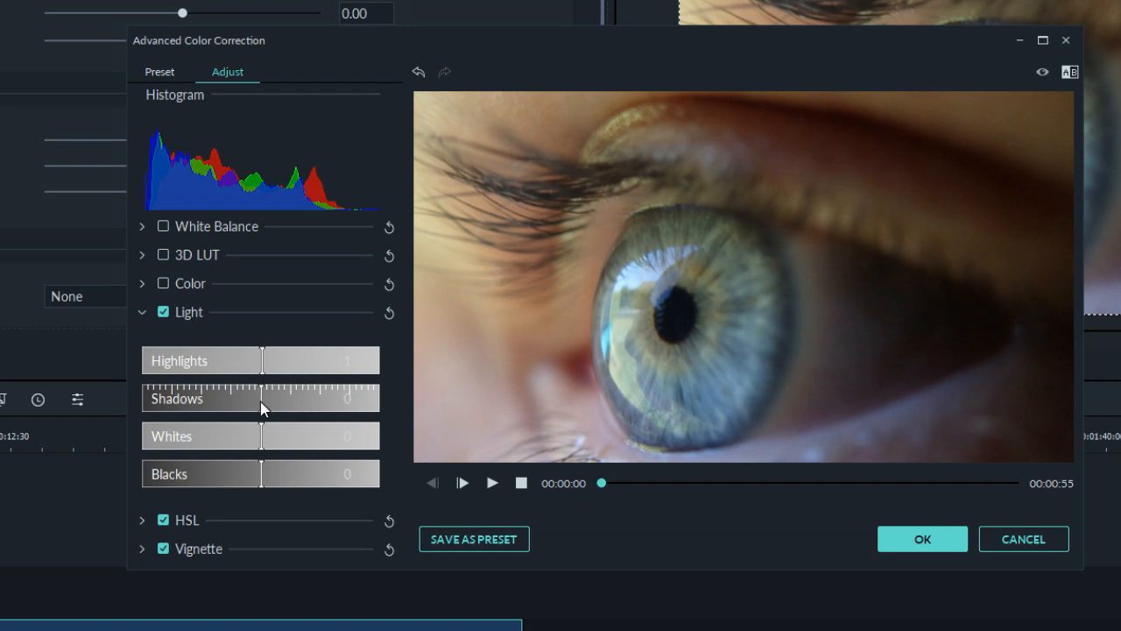
# - Try shadows at 62 and 100 on the eye image, and return shadows and highlights to 0
pyautogui.moveTo(261, 406); pyautogui.dragTo(334, 398)
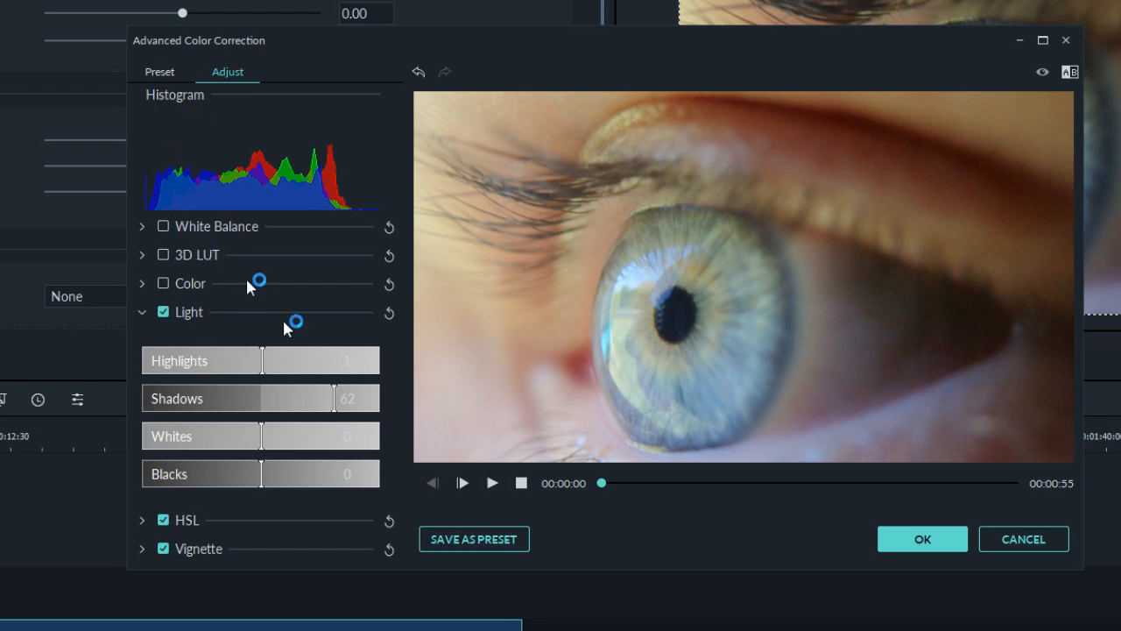
pyautogui.moveTo(345, 400); pyautogui.dragTo(394, 416)
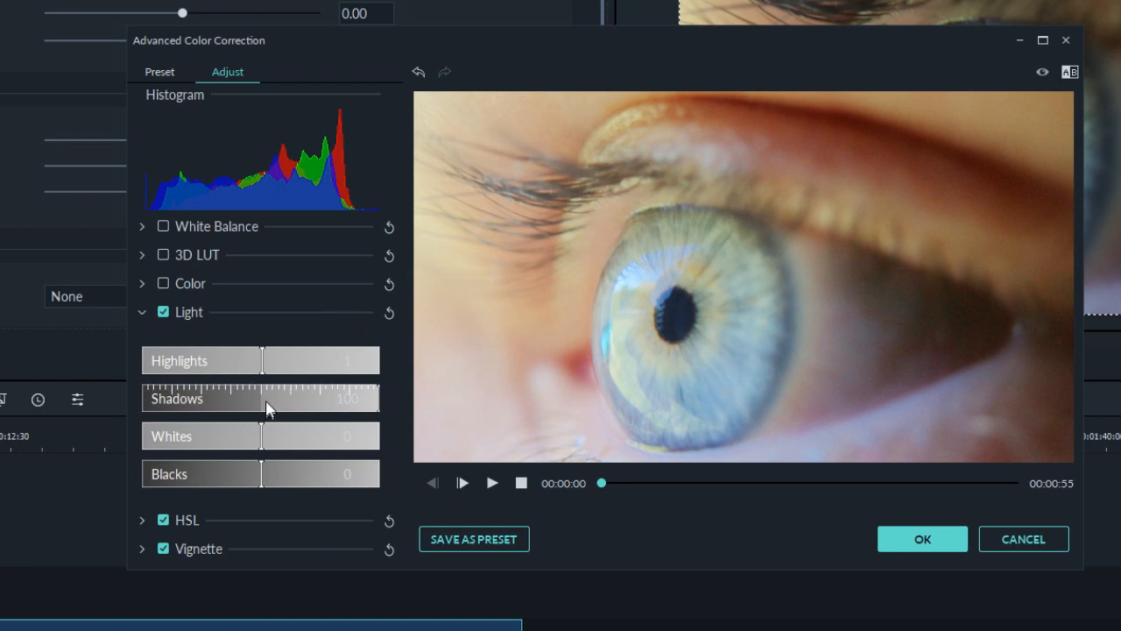
pyautogui.moveTo(382, 410)
pyautogui.mouseDown()
pyautogui.moveTo(150, 403)
pyautogui.moveTo(393, 408)
pyautogui.mouseUp()
pyautogui.moveTo(398, 407); pyautogui.dragTo(263, 366)
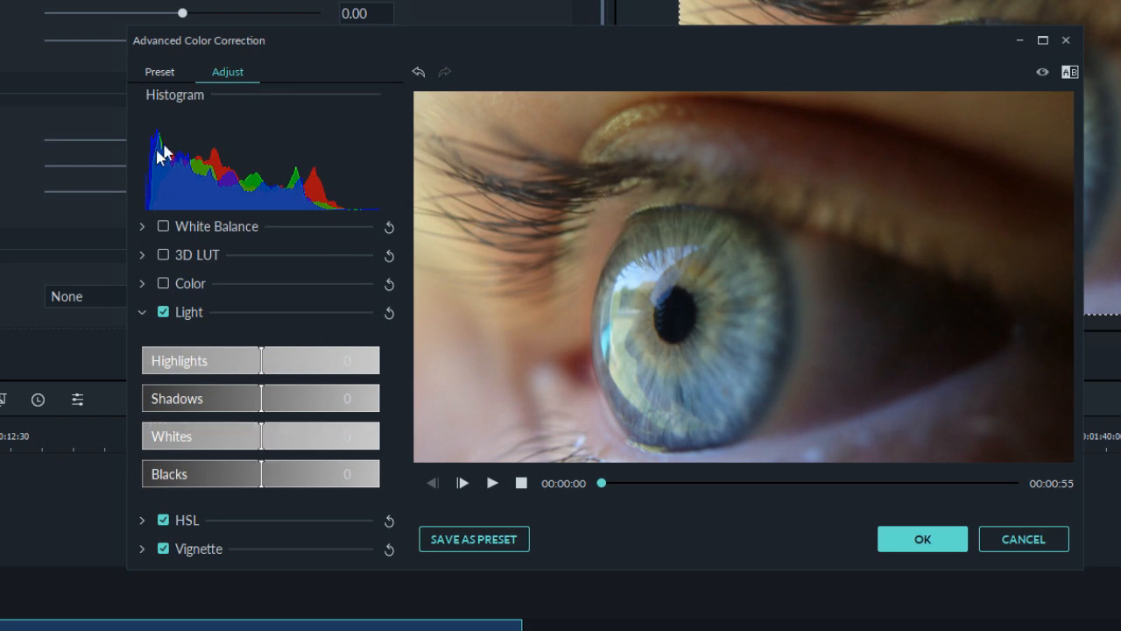
# - Set the Light adjustments to highlights 18, shadows -37, whites 33 and blacks -47
pyautogui.moveTo(266, 435)
pyautogui.mouseDown()
pyautogui.moveTo(368, 434)
pyautogui.moveTo(189, 424)
pyautogui.moveTo(263, 429)
pyautogui.mouseUp()
pyautogui.moveTo(262, 473)
pyautogui.mouseDown()
pyautogui.moveTo(311, 473)
pyautogui.moveTo(180, 476)
pyautogui.moveTo(301, 471)
pyautogui.moveTo(212, 488)
pyautogui.moveTo(258, 473)
pyautogui.mouseUp()
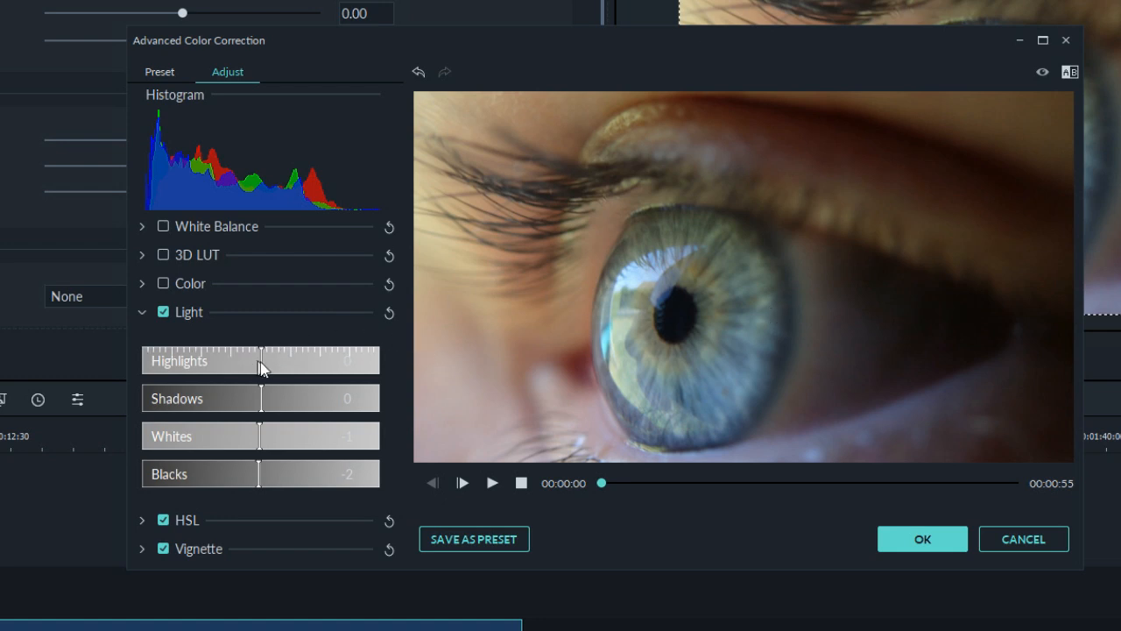
pyautogui.moveTo(260, 367); pyautogui.dragTo(282, 367)
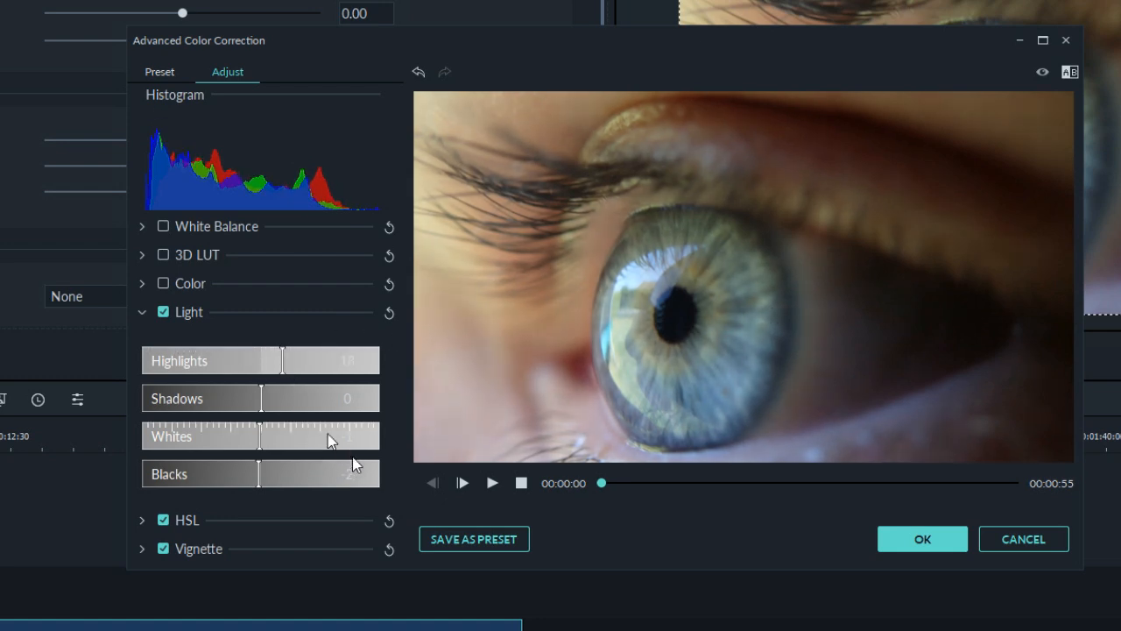
pyautogui.moveTo(262, 405); pyautogui.dragTo(218, 406)
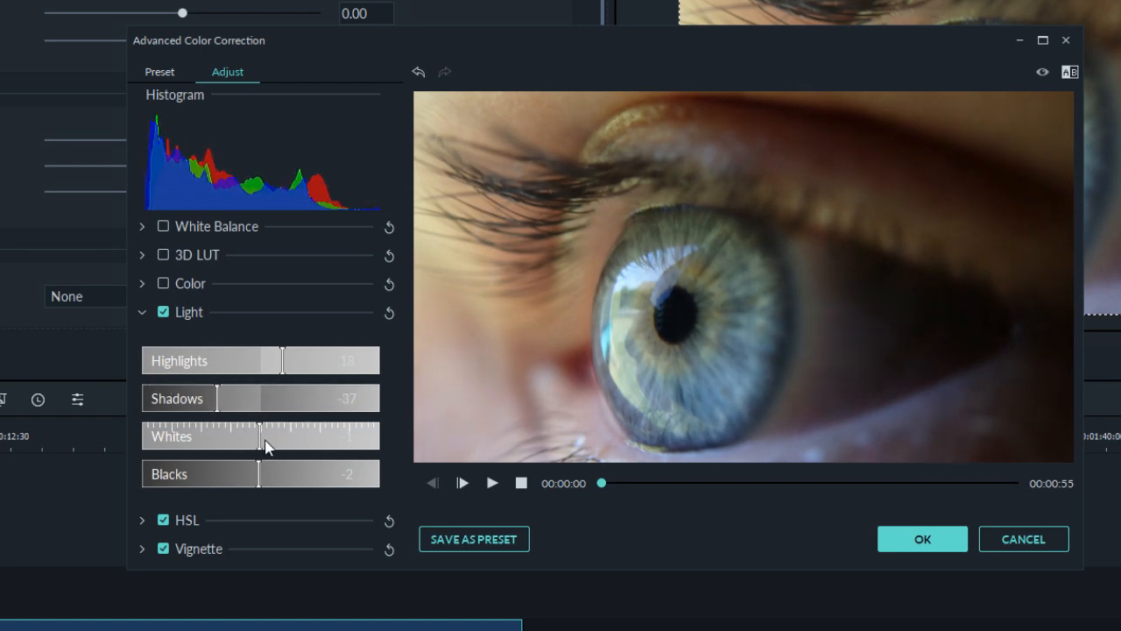
pyautogui.moveTo(260, 446); pyautogui.dragTo(235, 440)
pyautogui.moveTo(265, 479); pyautogui.dragTo(205, 474)
pyautogui.moveTo(240, 436); pyautogui.dragTo(301, 435)
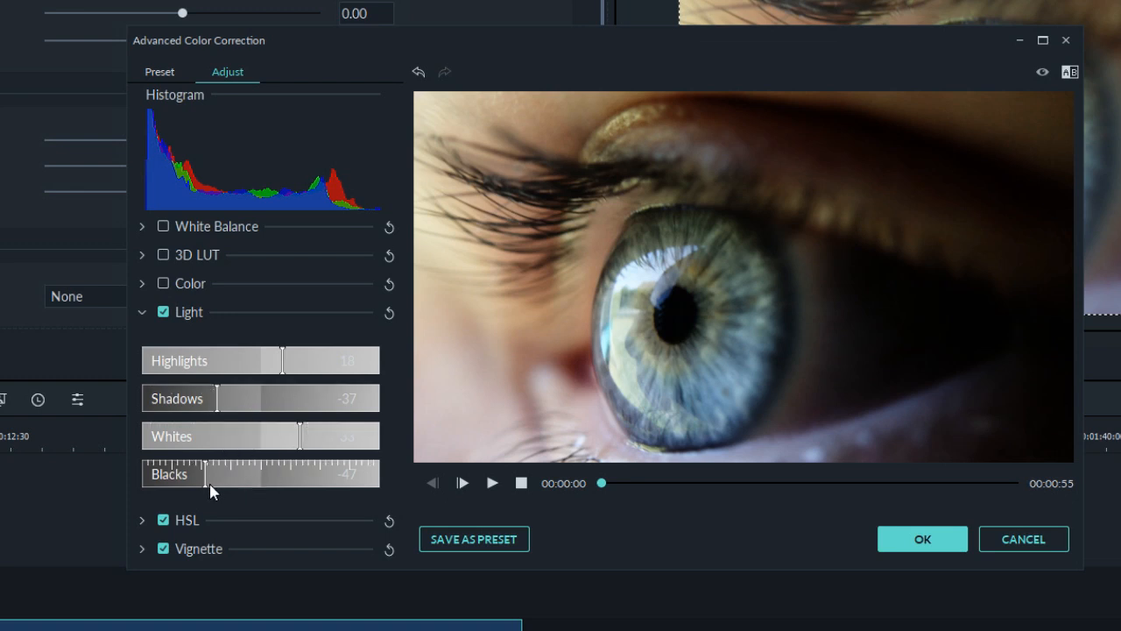
# - Compare the eye image with and without the Light adjustments
pyautogui.click(164, 312)
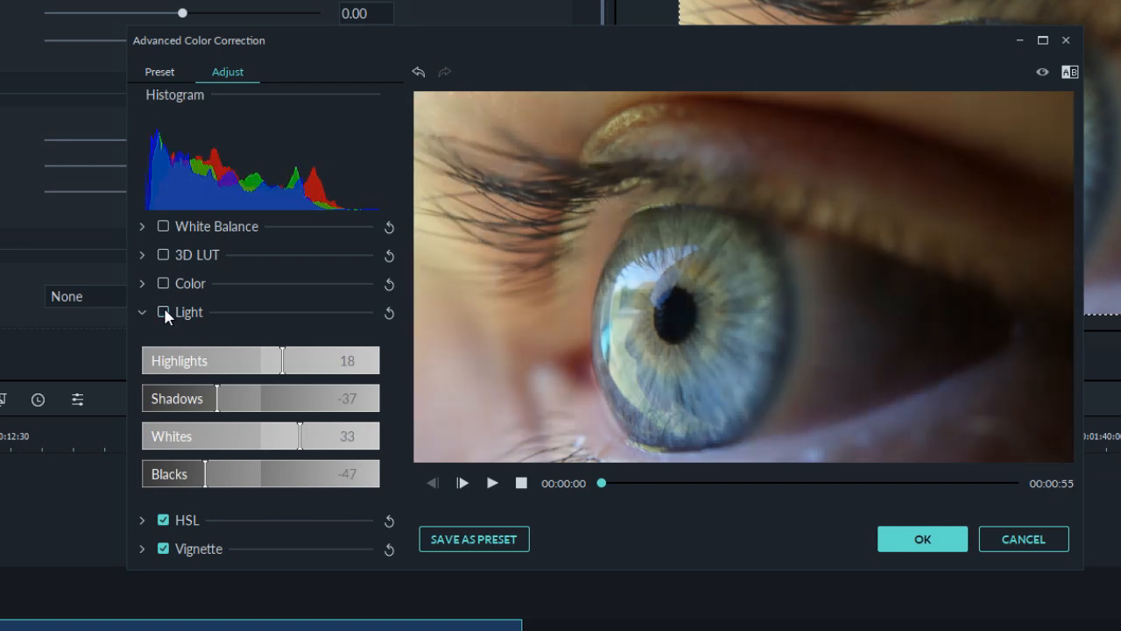
pyautogui.click(164, 313)
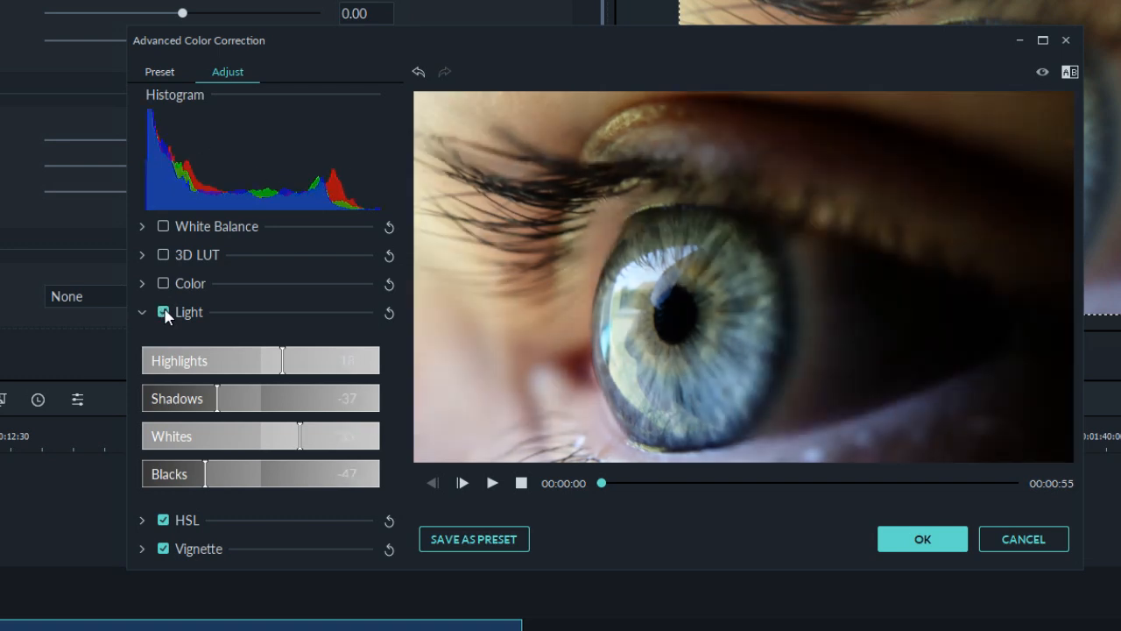
pyautogui.click(164, 312)
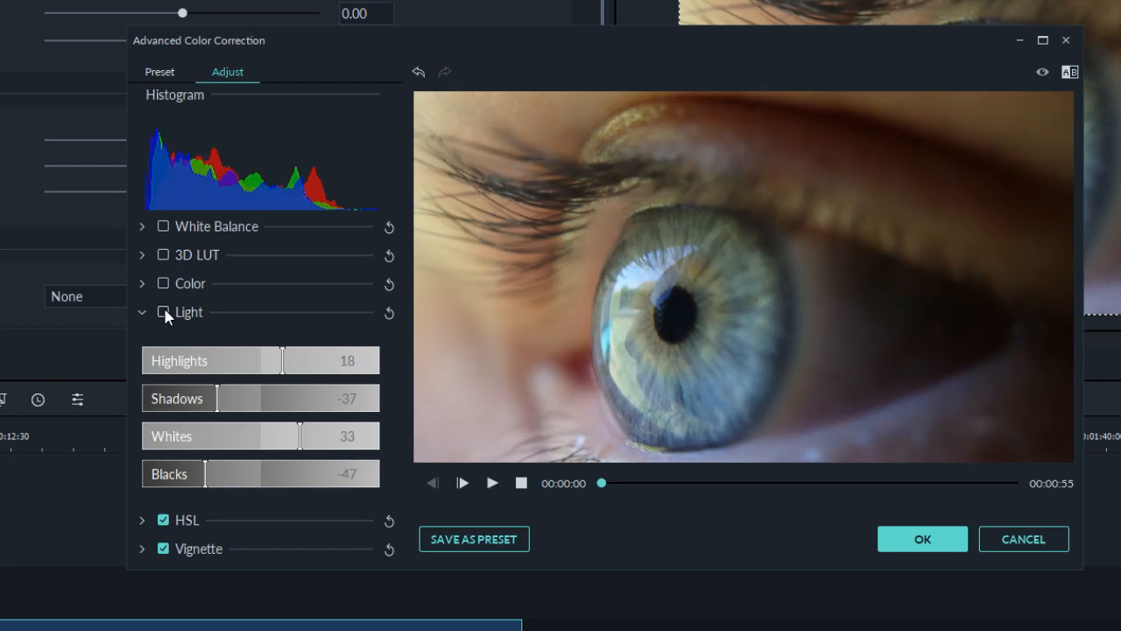
pyautogui.click(164, 313)
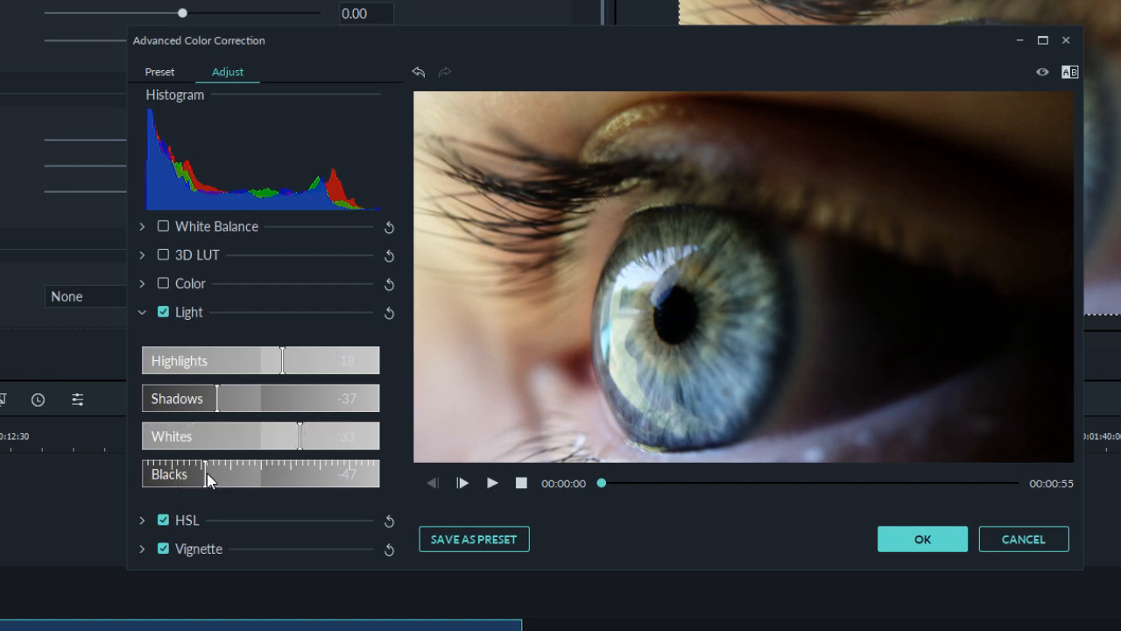
# - Set blacks to -14 and shadows to -1, and turn the Light adjustments off
pyautogui.moveTo(208, 477); pyautogui.dragTo(245, 474)
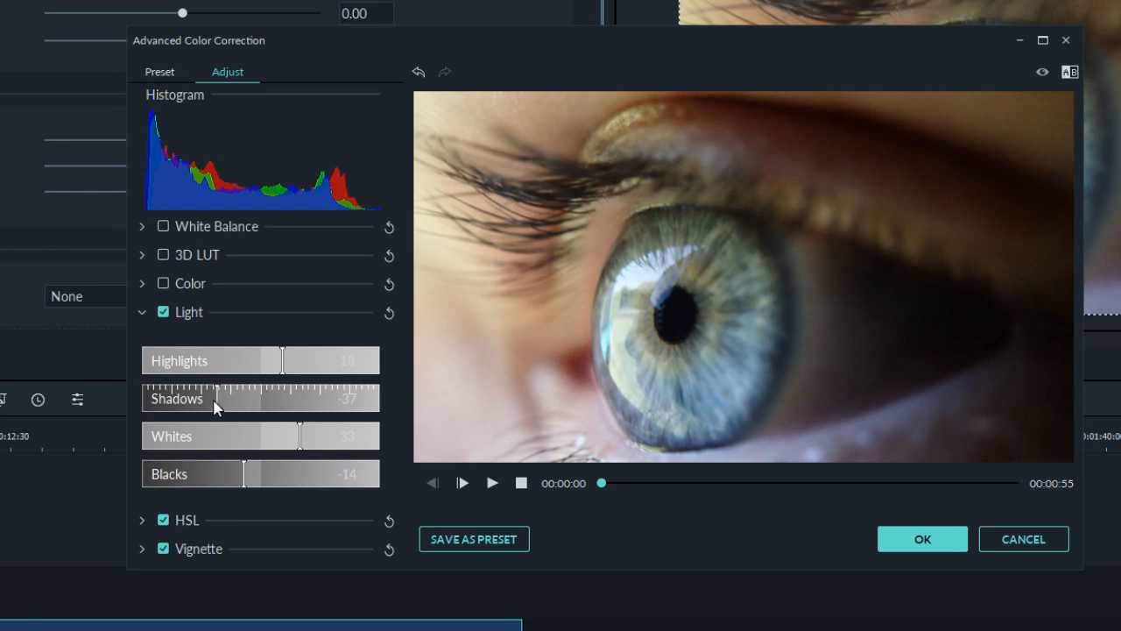
pyautogui.moveTo(217, 403); pyautogui.dragTo(260, 400)
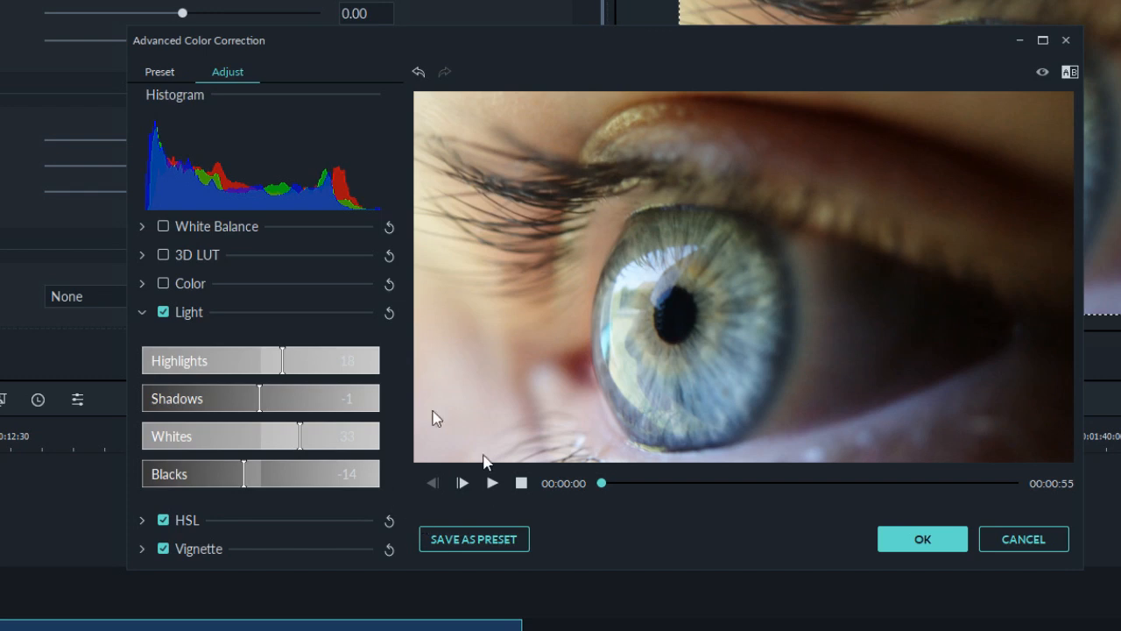
pyautogui.click(163, 312)
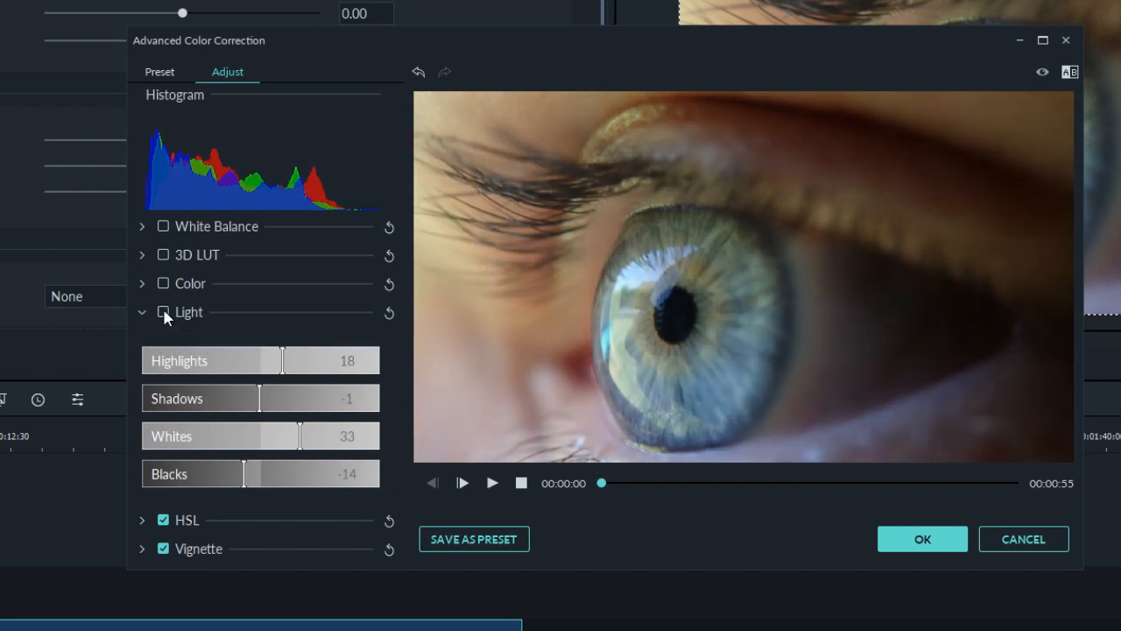
# - Compare the eye image repeatedly with and without the Light adjustments, leaving them enabled
pyautogui.click(163, 312)
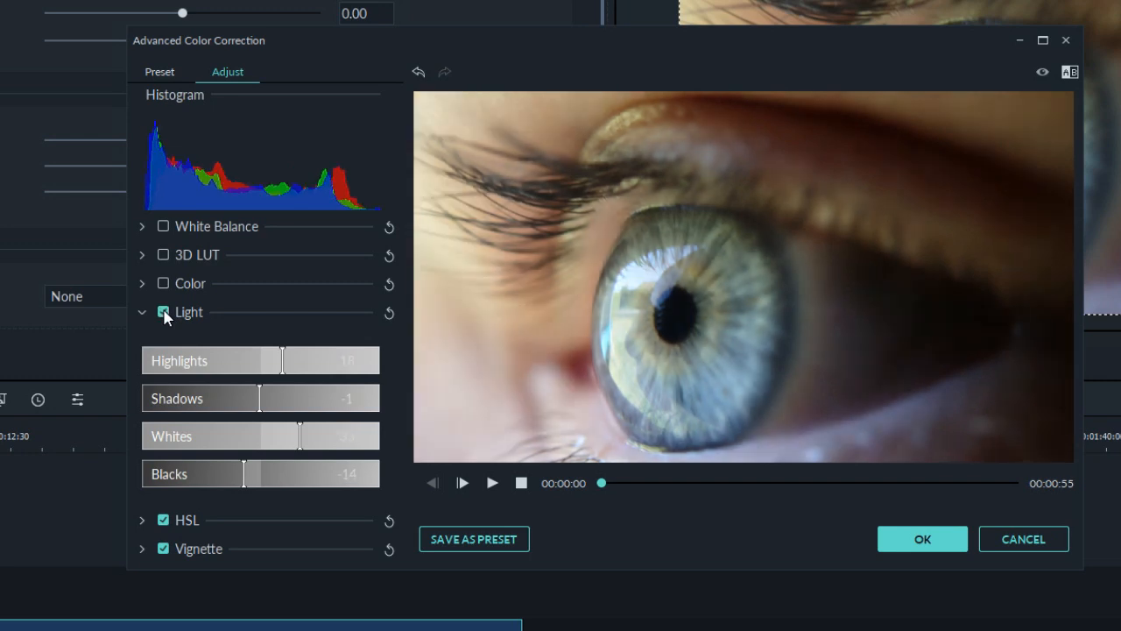
pyautogui.click(163, 312)
pyautogui.click(163, 313)
pyautogui.click(163, 312)
pyautogui.click(163, 313)
pyautogui.click(164, 313)
pyautogui.click(164, 312)
pyautogui.click(164, 313)
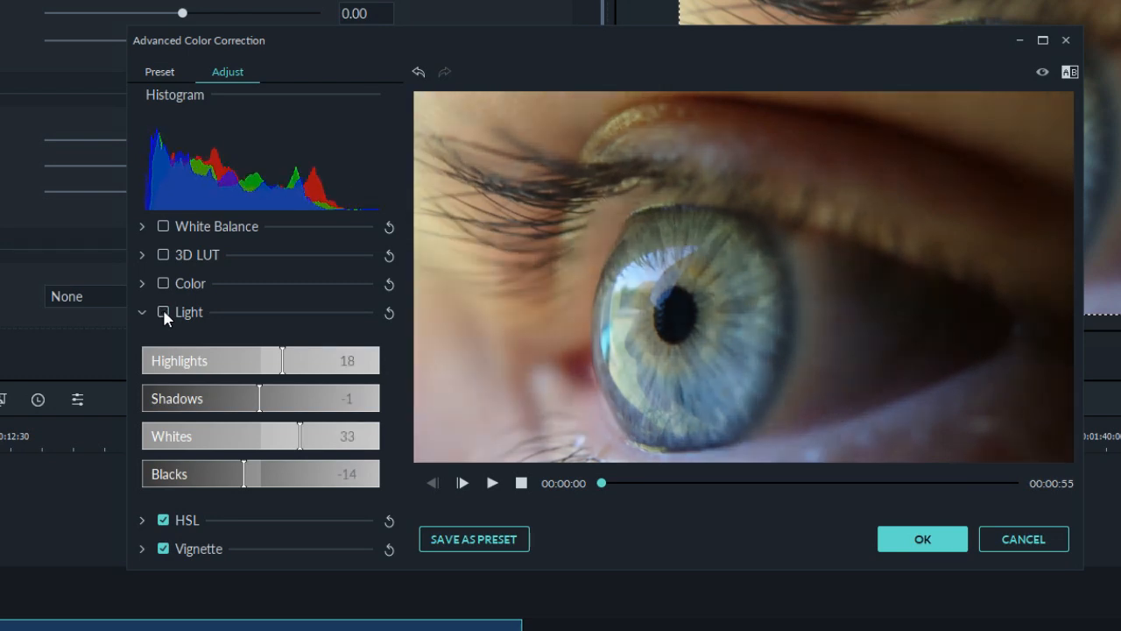
pyautogui.click(164, 313)
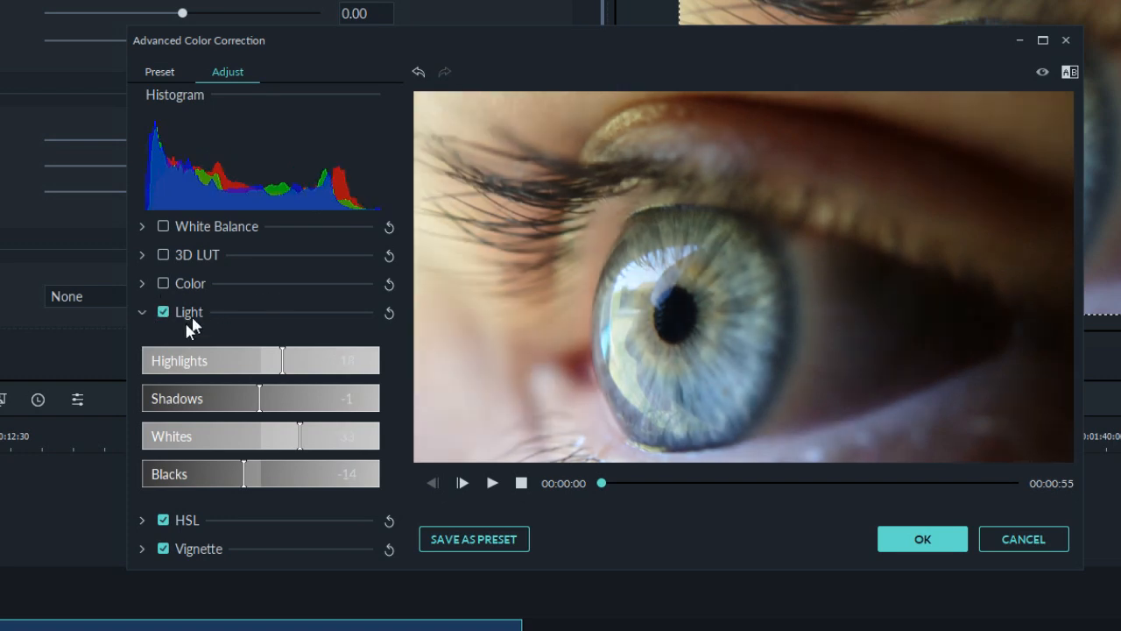
# - Collapse the Light settings, disable the Light adjustments and expand the HSL settings
pyautogui.click(142, 311)
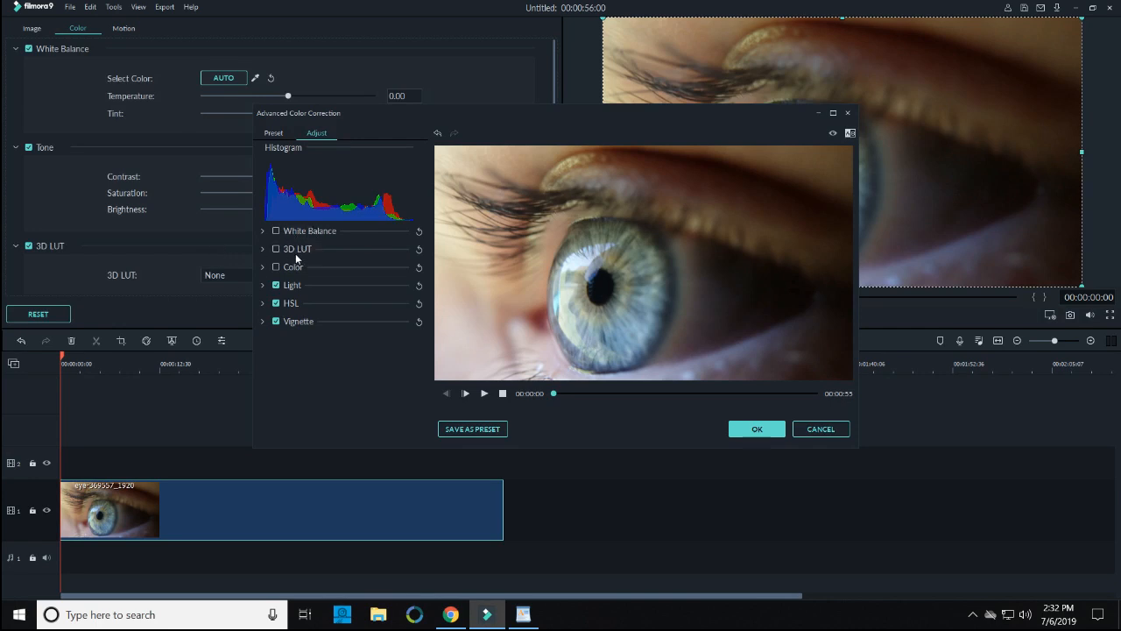
pyautogui.click(276, 285)
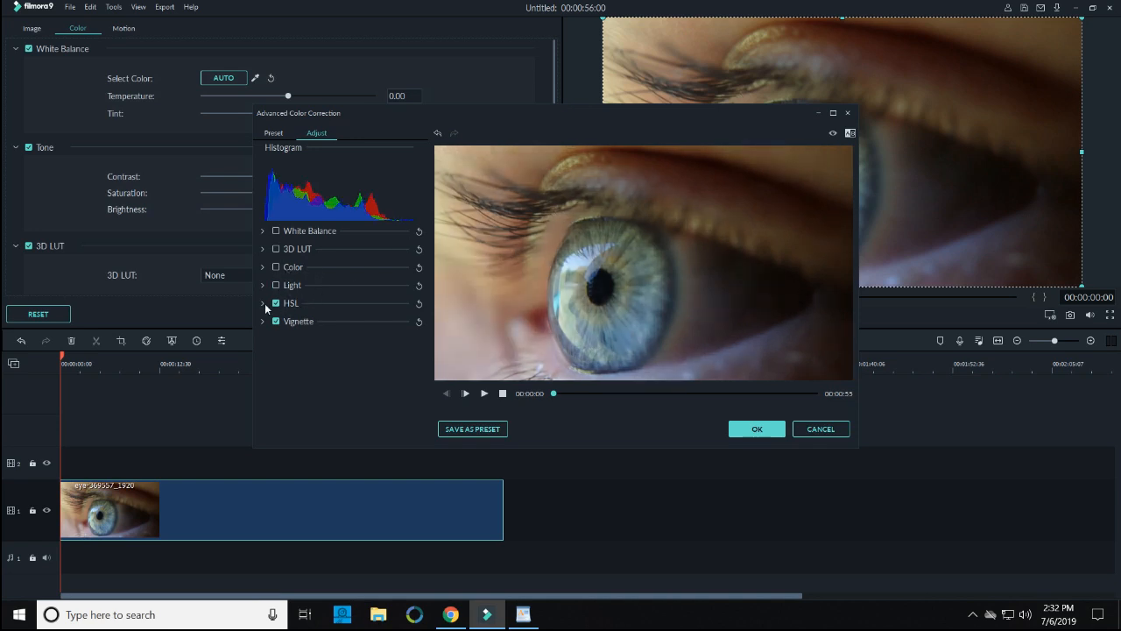
pyautogui.click(263, 304)
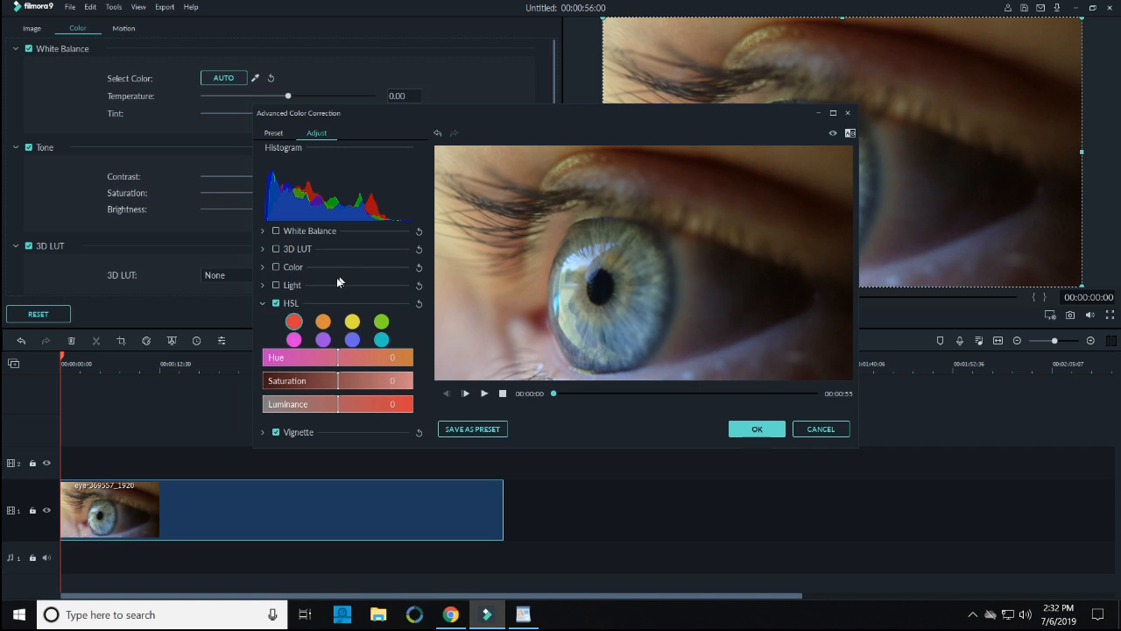
# - Try a saturation of 97 in the Color adjustments on the eye image, and turn Color off
pyautogui.click(264, 266)
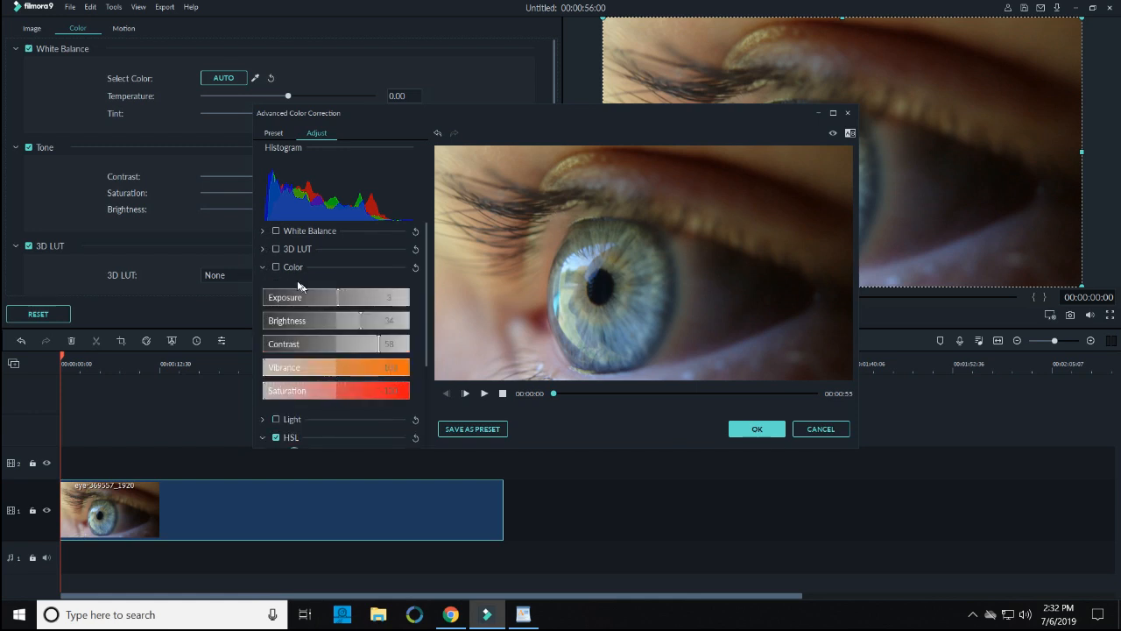
pyautogui.click(276, 266)
pyautogui.moveTo(339, 390); pyautogui.dragTo(409, 396)
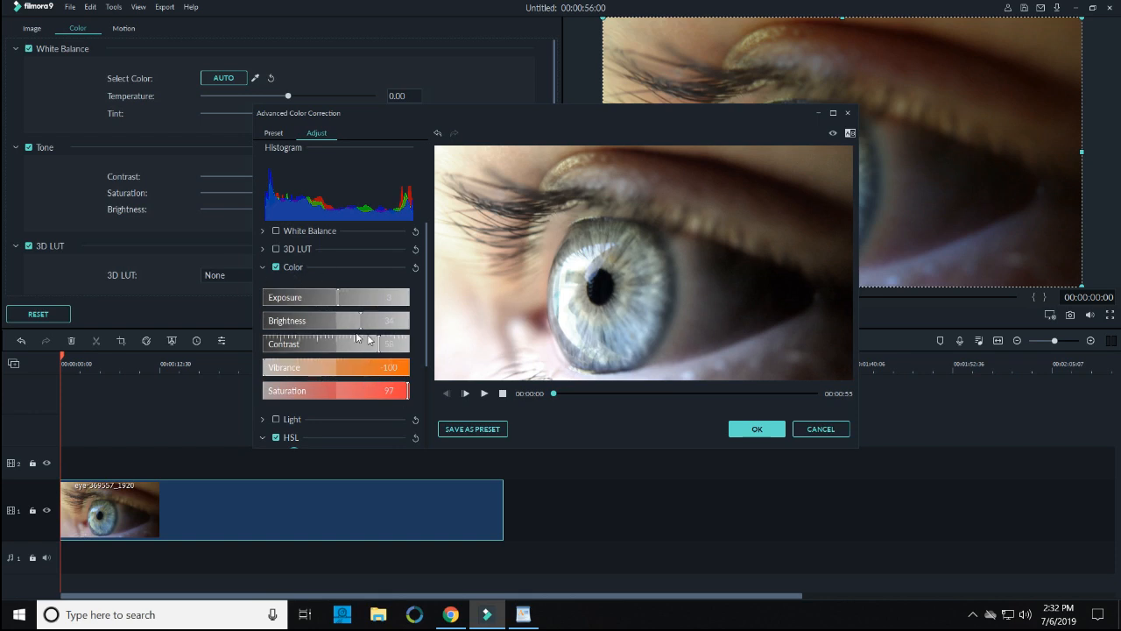
pyautogui.click(275, 268)
# - Raise the saturation of the cyan range in HSL, try its hue at -98, and set the hue to -5
pyautogui.scroll(-1, 310, 303)
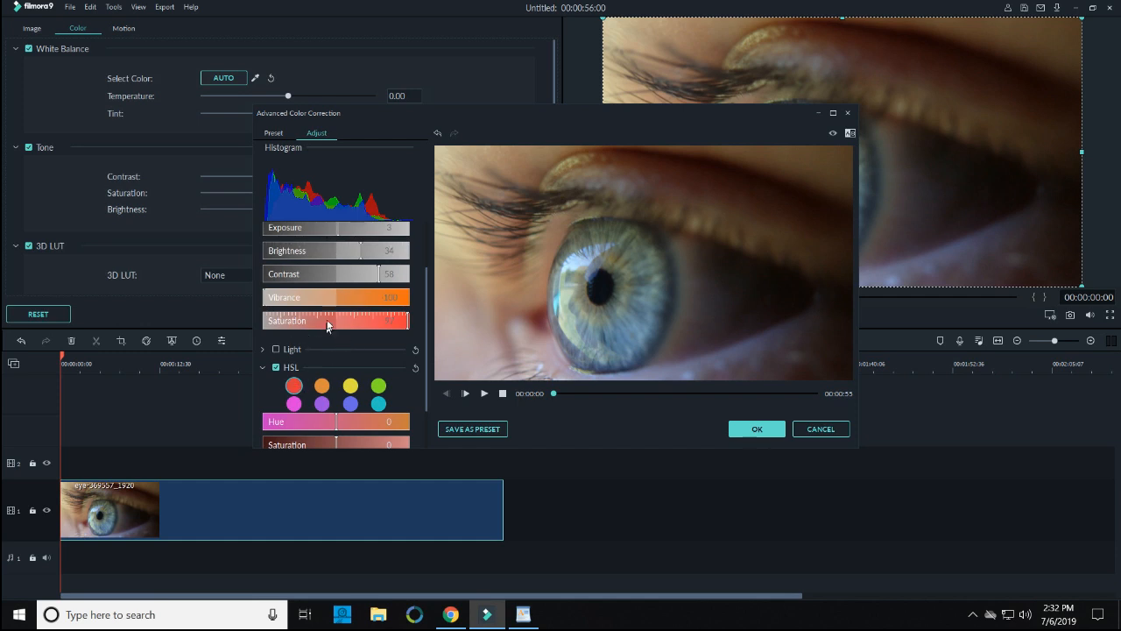
pyautogui.scroll(-1, 328, 320)
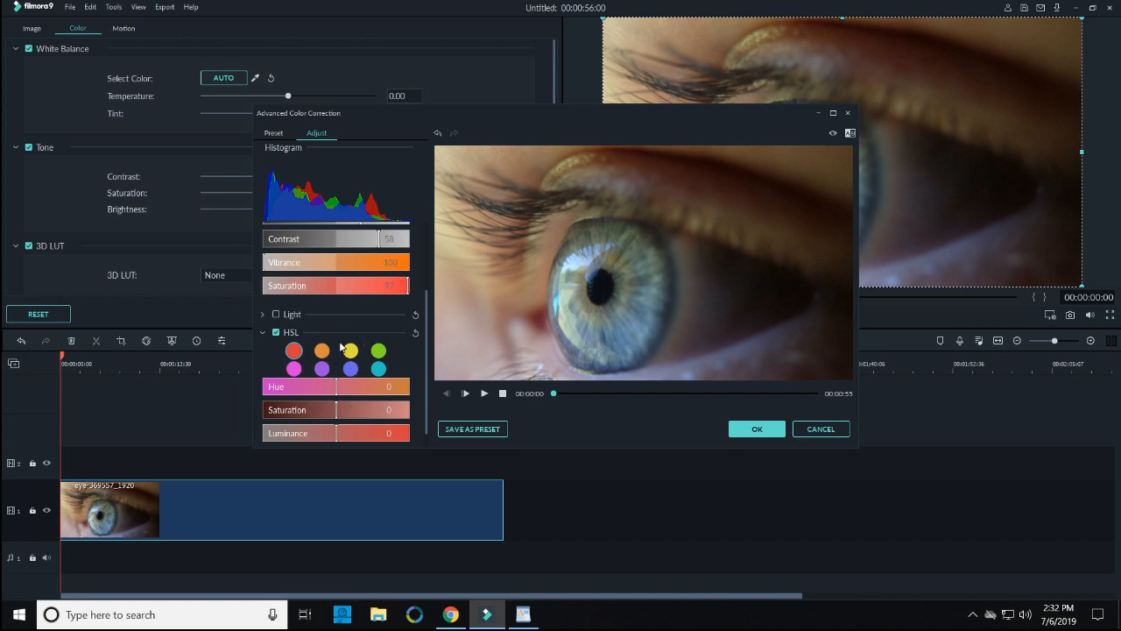
pyautogui.scroll(-1, 343, 347)
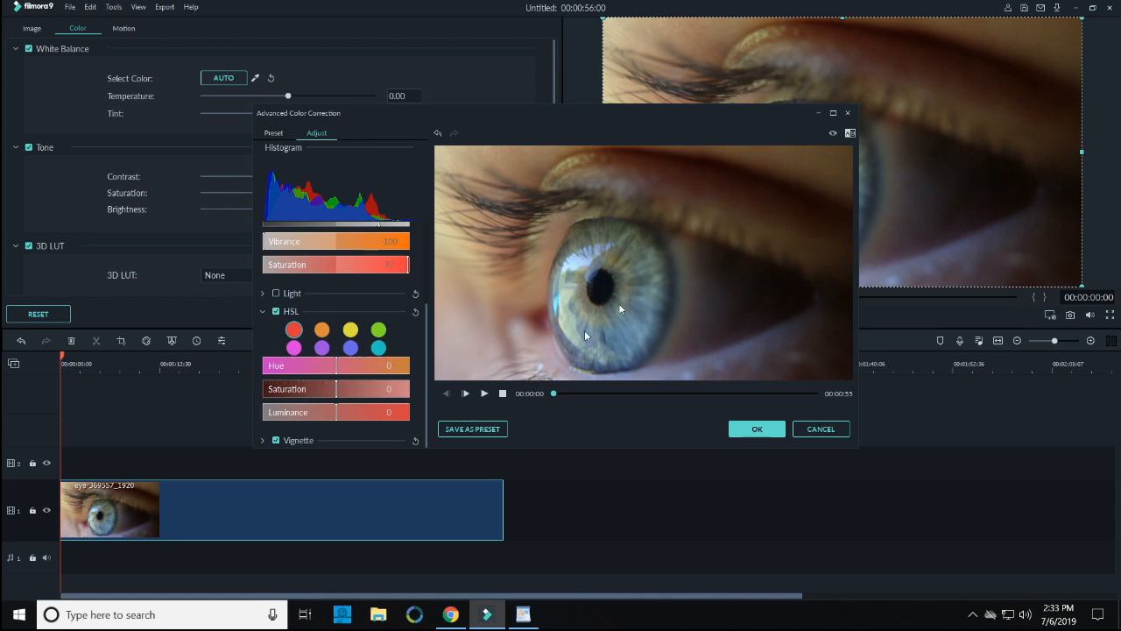
pyautogui.click(380, 348)
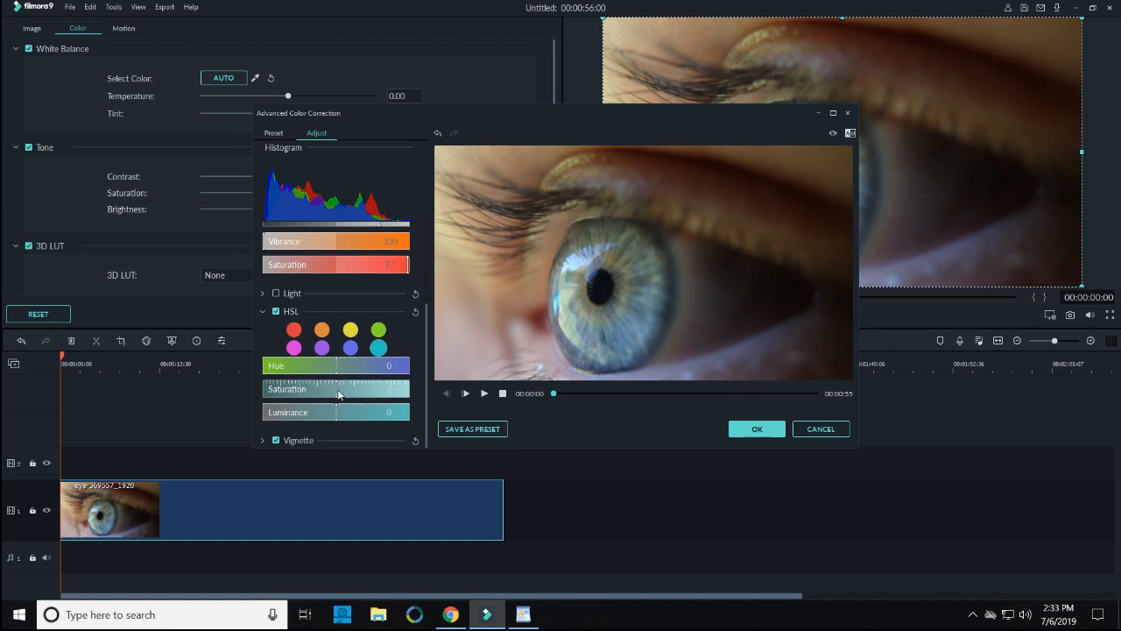
pyautogui.moveTo(337, 389); pyautogui.dragTo(451, 398)
pyautogui.moveTo(335, 369); pyautogui.dragTo(268, 368)
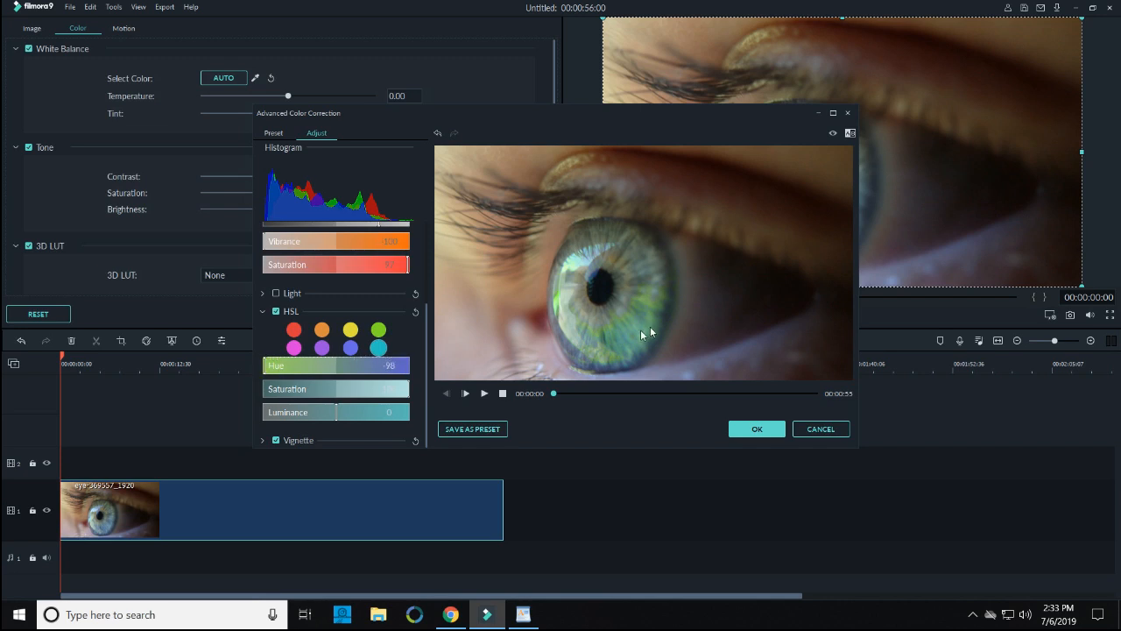
pyautogui.moveTo(266, 370); pyautogui.dragTo(333, 373)
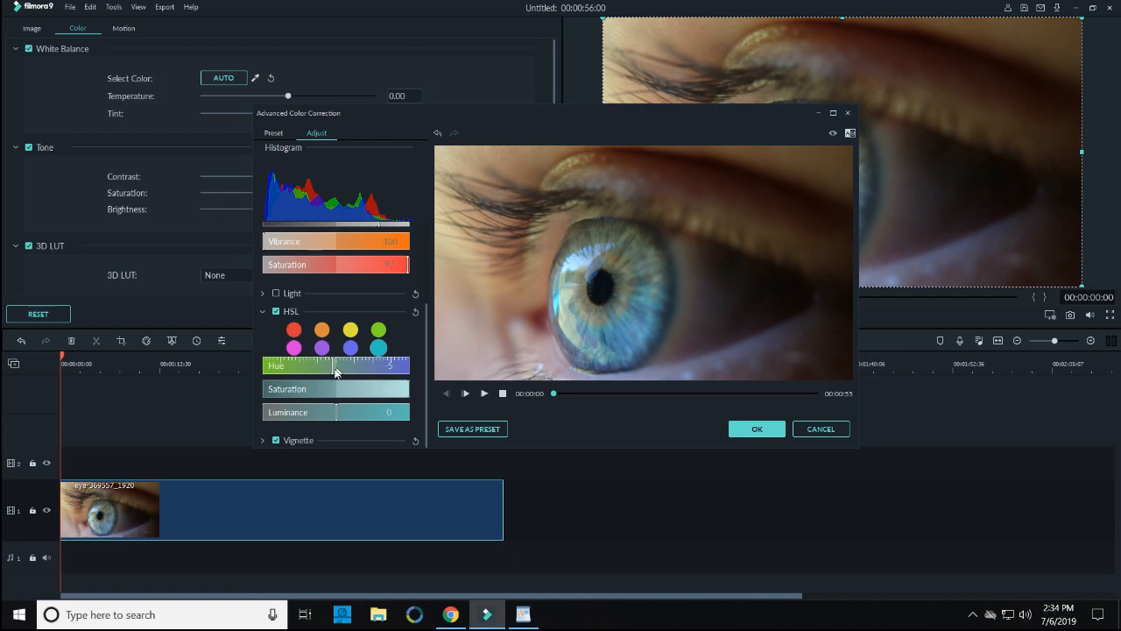
# - Test the extremes of the cyan range's saturation and luminance, settling on about 53 for saturation and -80 for luminance
pyautogui.moveTo(406, 390); pyautogui.dragTo(263, 403)
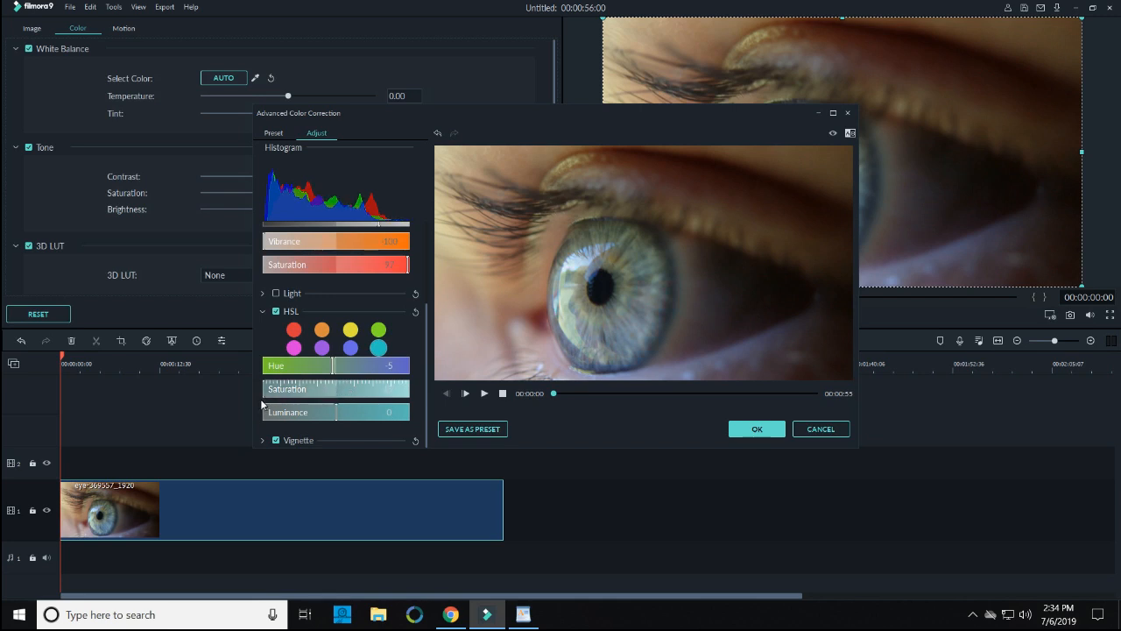
pyautogui.moveTo(261, 404); pyautogui.dragTo(257, 403)
pyautogui.moveTo(257, 400); pyautogui.dragTo(462, 410)
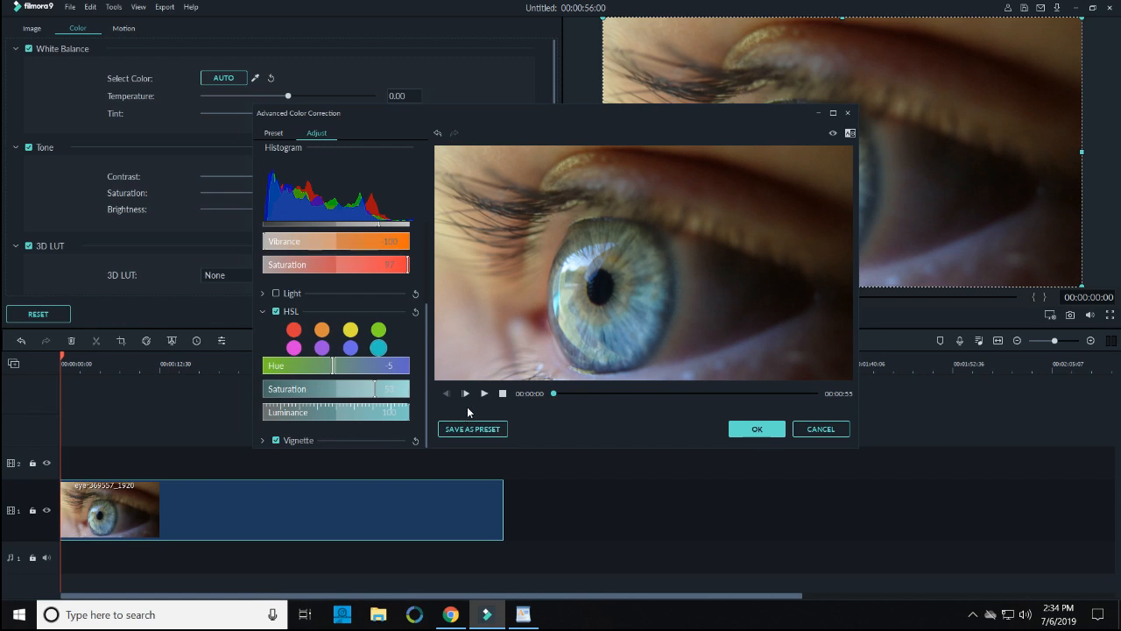
pyautogui.moveTo(467, 412); pyautogui.dragTo(280, 414)
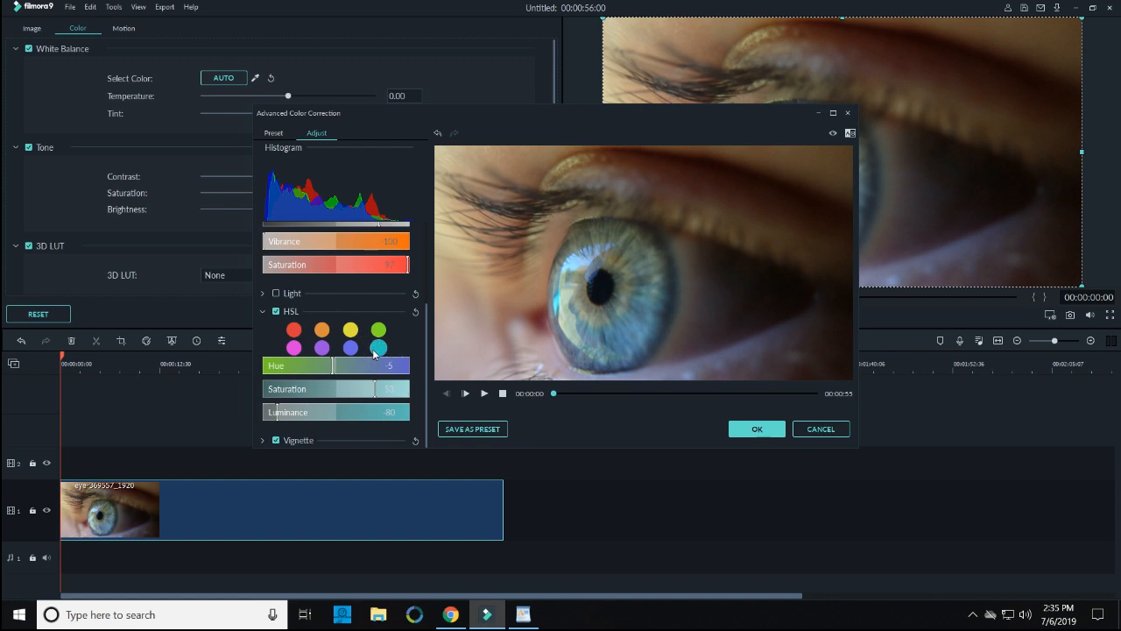
# - Set the blue range's hue to -13 and saturation to 20 after testing a hue of -100, and lower the cyan range's saturation
pyautogui.click(349, 349)
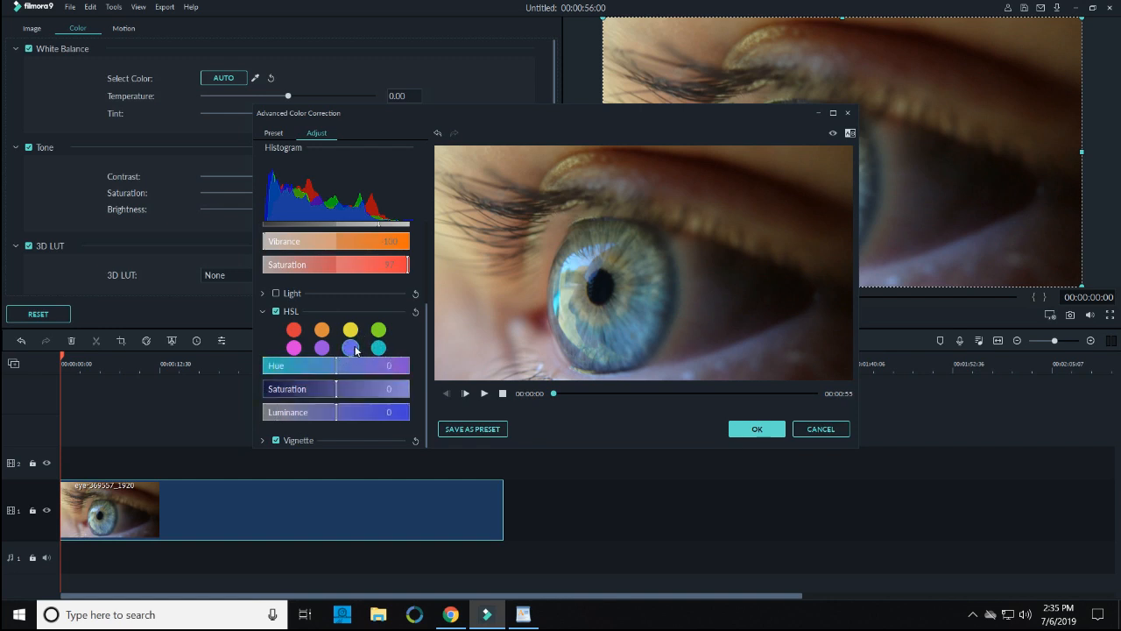
pyautogui.moveTo(335, 372); pyautogui.dragTo(423, 394)
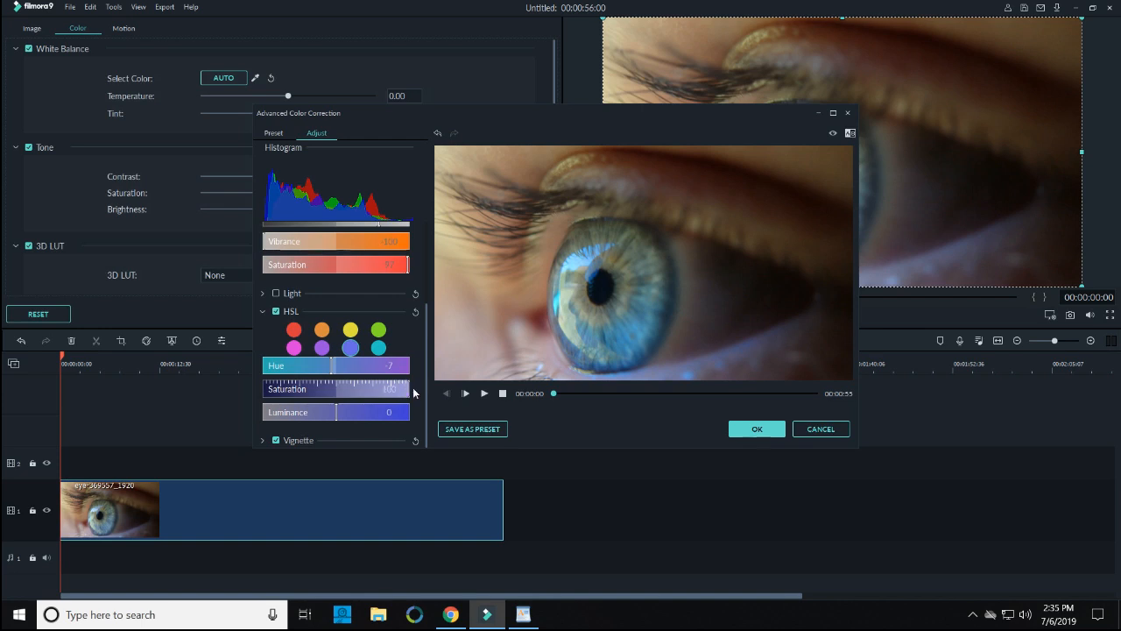
pyautogui.moveTo(334, 368); pyautogui.dragTo(257, 359)
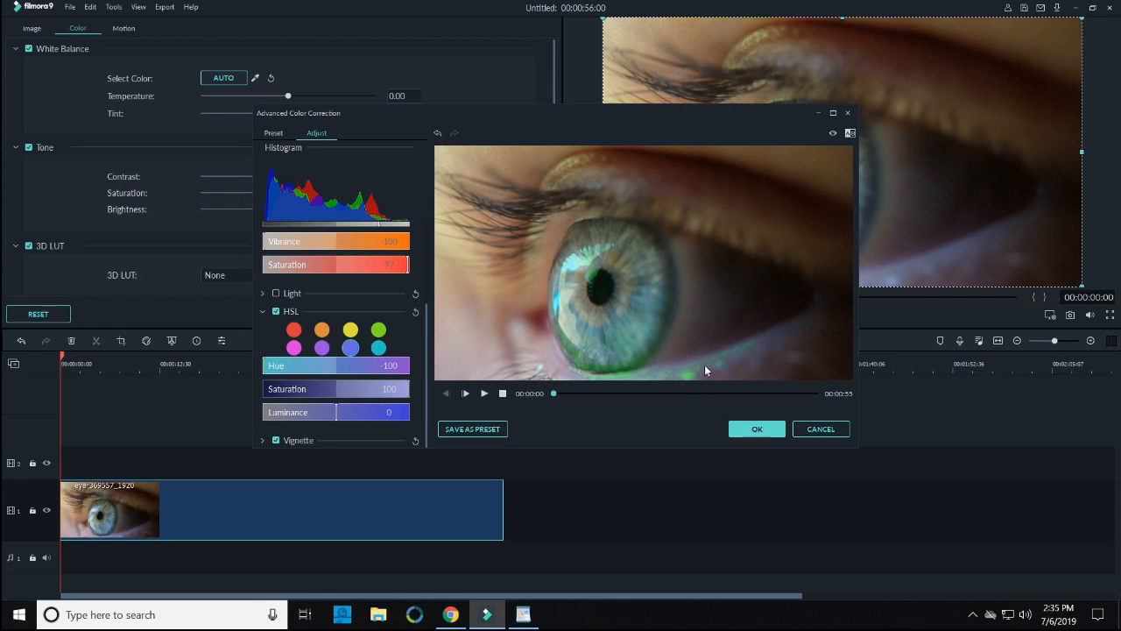
pyautogui.moveTo(265, 367); pyautogui.dragTo(323, 366)
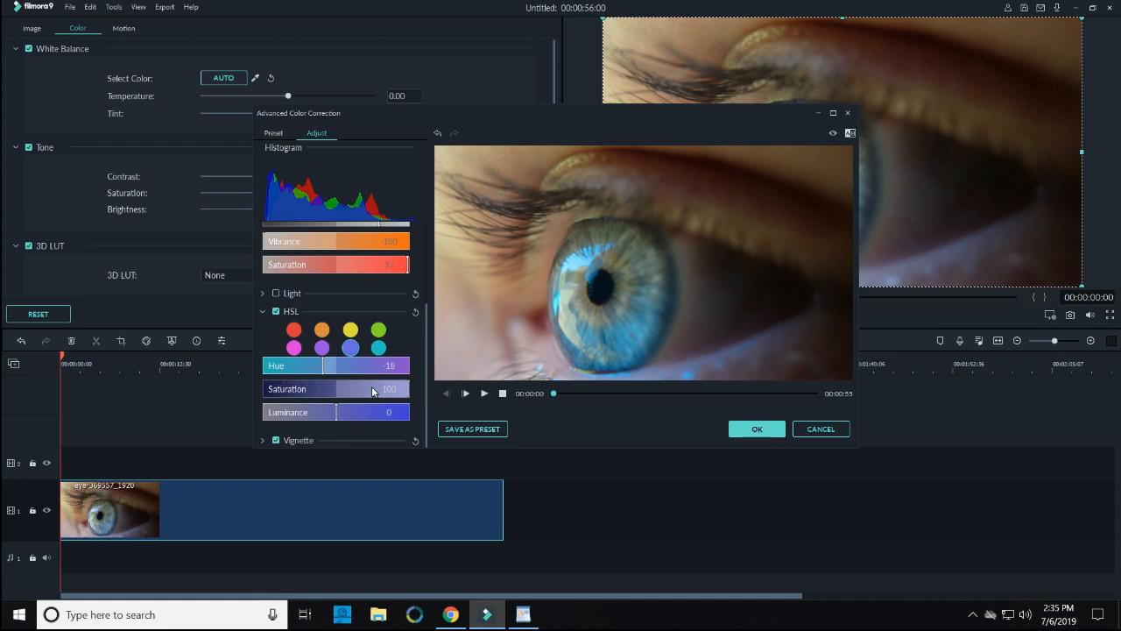
pyautogui.moveTo(336, 387)
pyautogui.mouseDown()
pyautogui.moveTo(415, 401)
pyautogui.moveTo(317, 366)
pyautogui.moveTo(351, 388)
pyautogui.mouseUp()
pyautogui.click(379, 347)
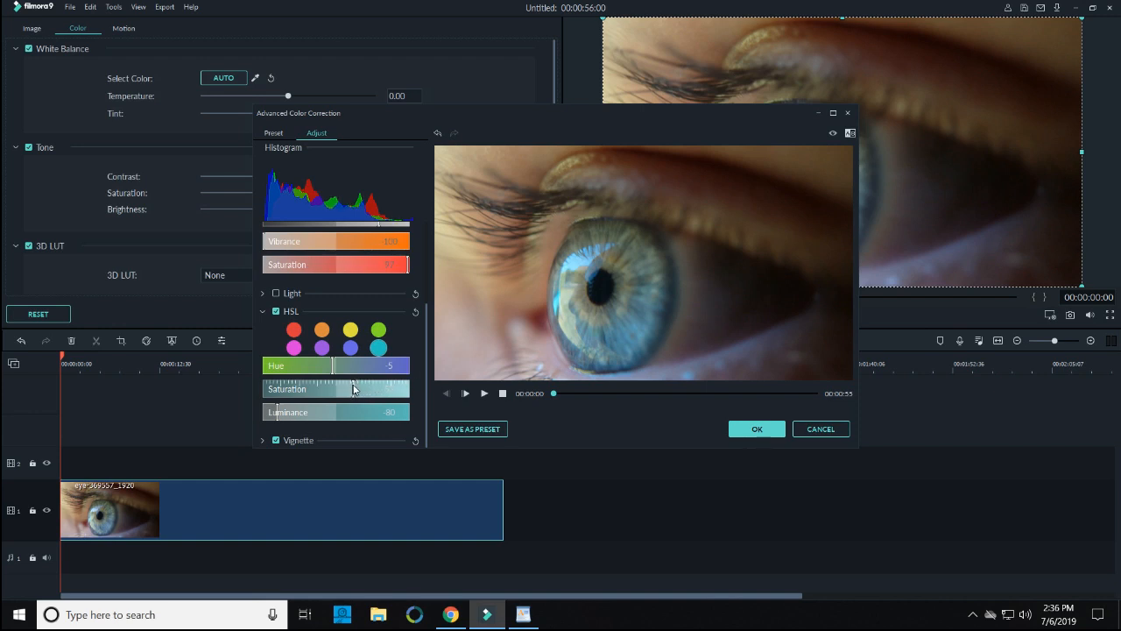
# - Try hue -84 and luminance 35 on the purple range, and bring its hue to 1 and saturation to 2
pyautogui.click(322, 348)
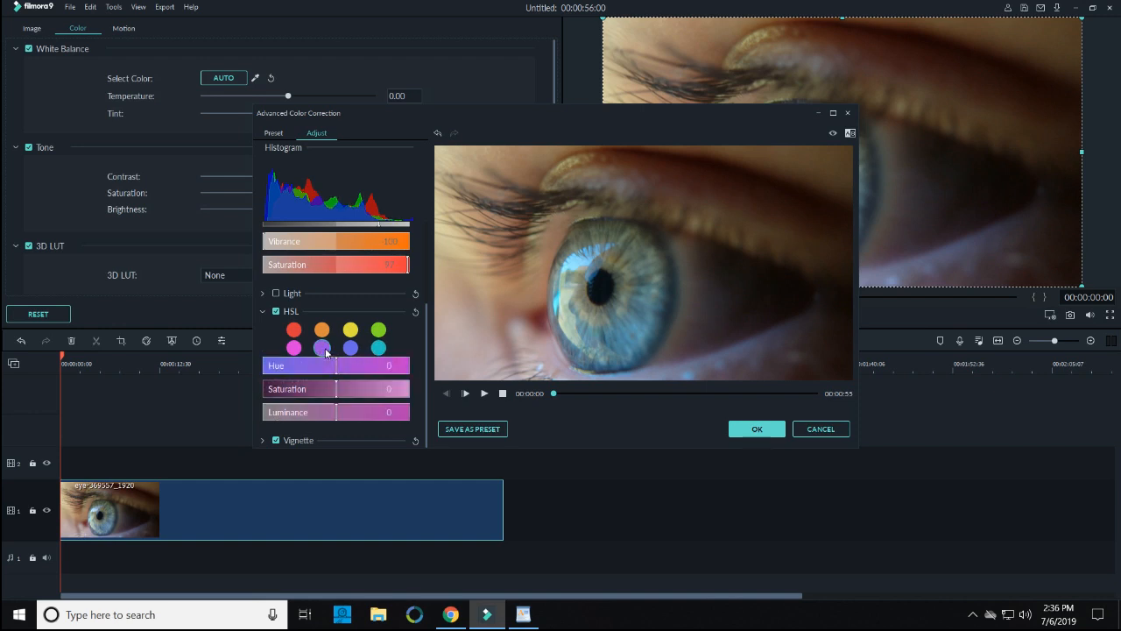
pyautogui.moveTo(336, 371); pyautogui.dragTo(275, 370)
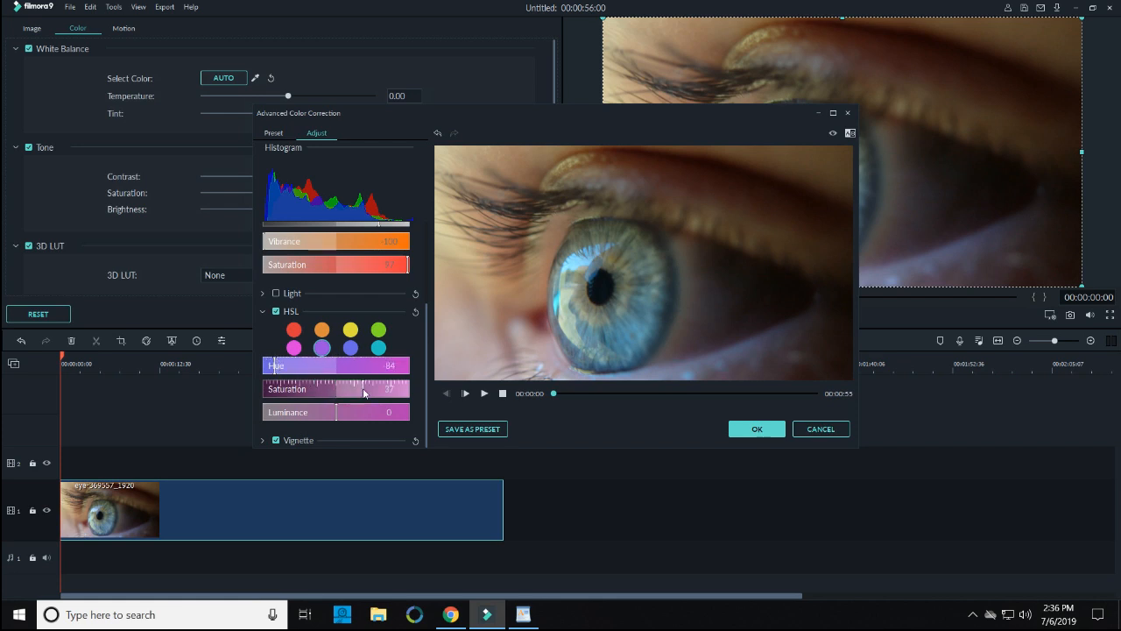
pyautogui.moveTo(336, 389); pyautogui.dragTo(409, 388)
pyautogui.moveTo(275, 368); pyautogui.dragTo(286, 368)
pyautogui.moveTo(344, 415); pyautogui.dragTo(367, 413)
pyautogui.moveTo(290, 367)
pyautogui.mouseDown()
pyautogui.moveTo(261, 365)
pyautogui.moveTo(396, 369)
pyautogui.moveTo(265, 370)
pyautogui.moveTo(362, 369)
pyautogui.moveTo(295, 375)
pyautogui.moveTo(336, 374)
pyautogui.mouseUp()
pyautogui.click(406, 388)
pyautogui.moveTo(410, 392); pyautogui.dragTo(370, 394)
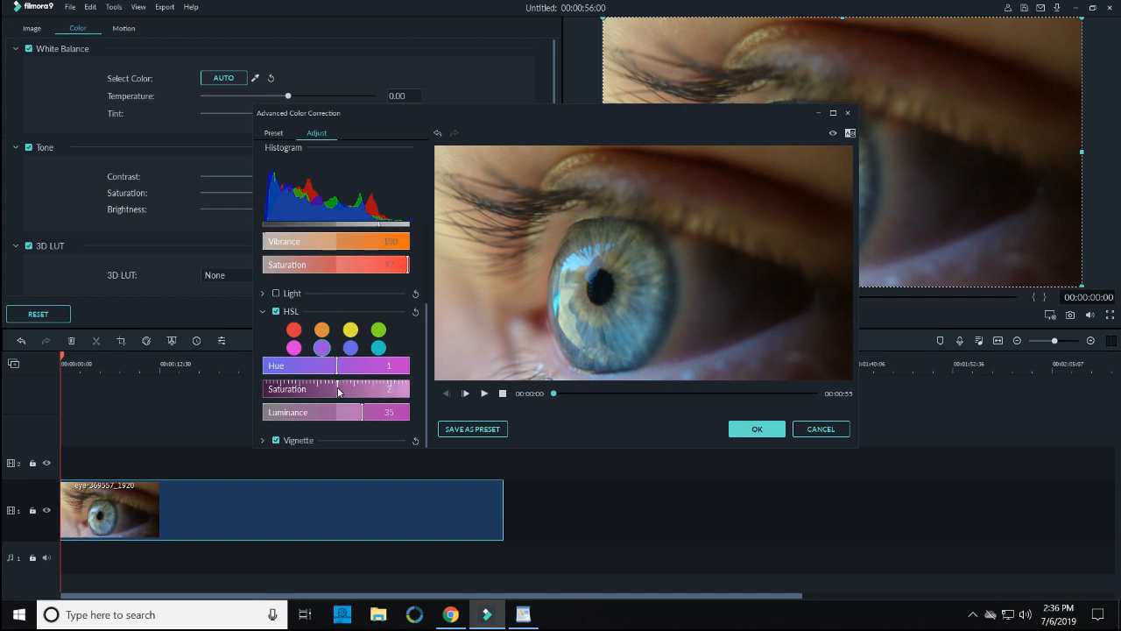
pyautogui.moveTo(338, 393); pyautogui.dragTo(336, 414)
# - Fine-tune the cyan range's saturation and increase the blue range's saturation in HSL
pyautogui.click(379, 347)
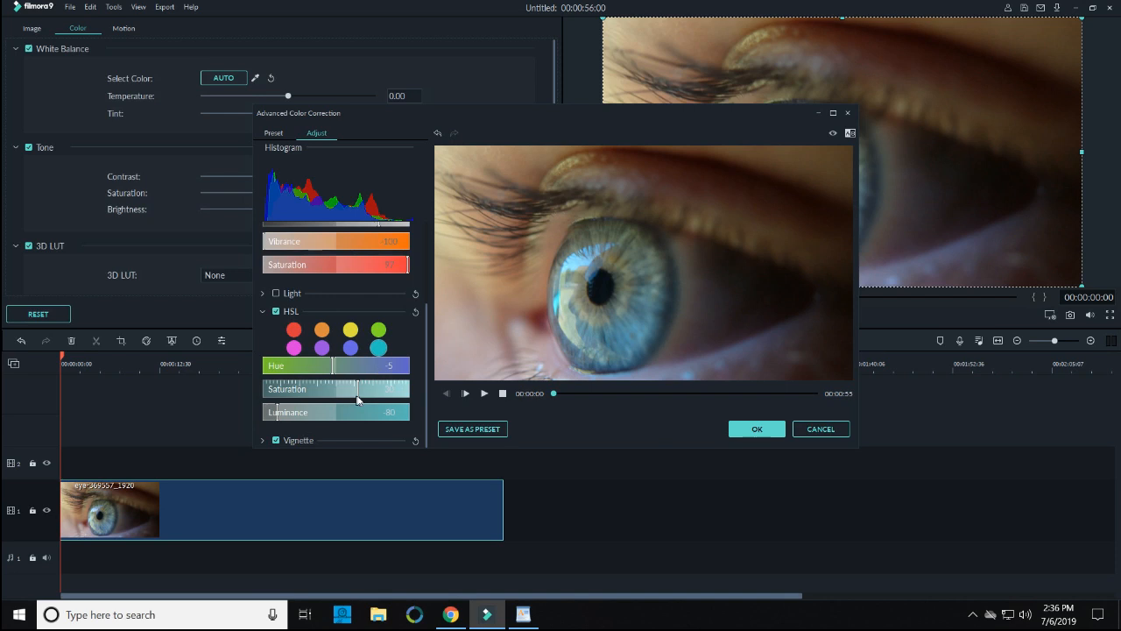
pyautogui.click(351, 347)
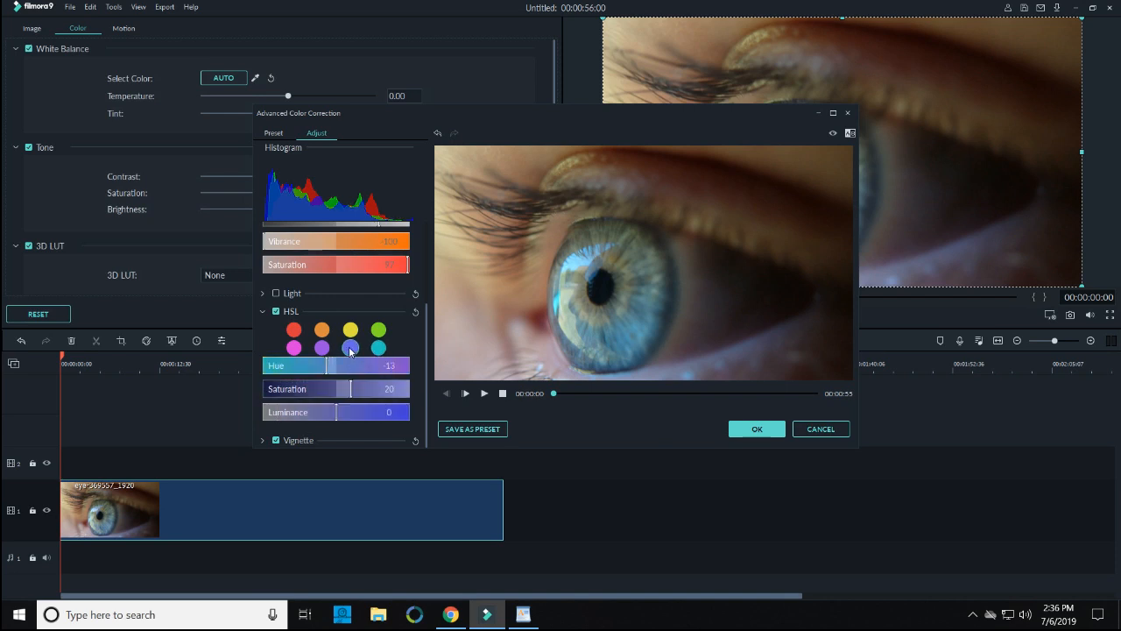
pyautogui.moveTo(355, 389); pyautogui.dragTo(371, 388)
# - Try the orange range's saturation at 100 and reduce it to about 21
pyautogui.click(325, 332)
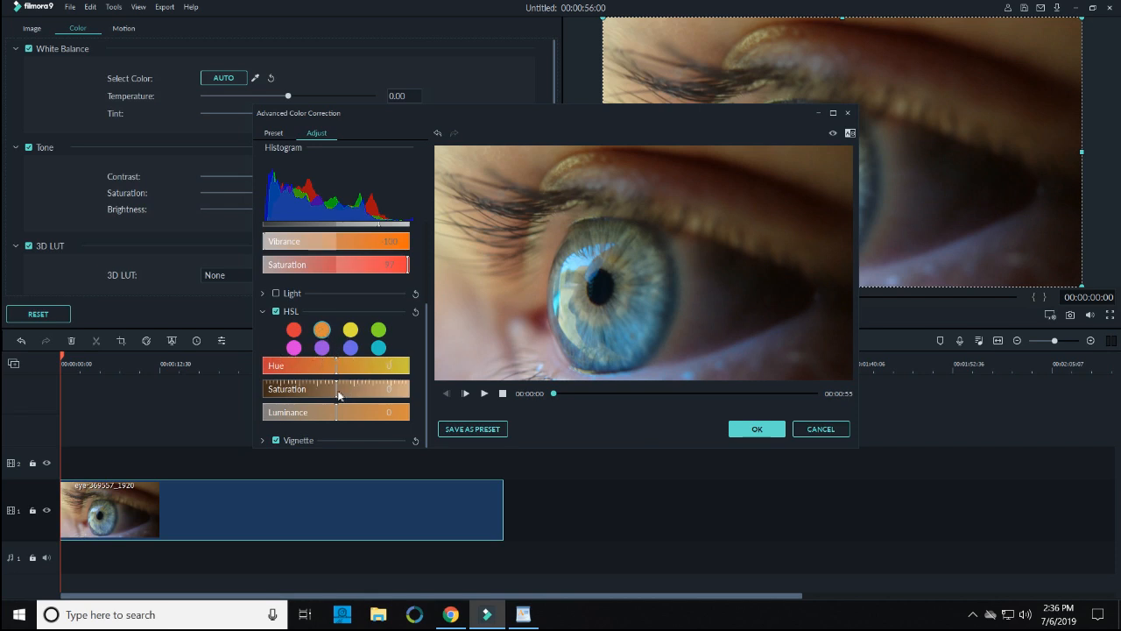
pyautogui.moveTo(343, 393); pyautogui.dragTo(418, 392)
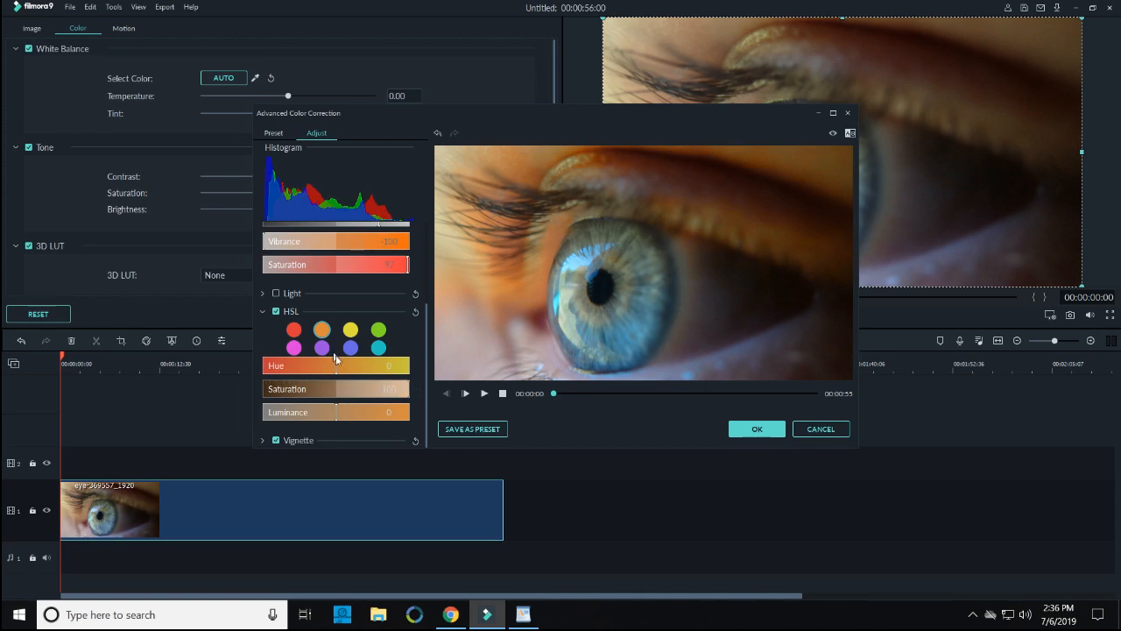
pyautogui.moveTo(337, 366)
pyautogui.mouseDown()
pyautogui.moveTo(311, 365)
pyautogui.moveTo(363, 361)
pyautogui.moveTo(336, 359)
pyautogui.mouseUp()
pyautogui.moveTo(407, 392); pyautogui.dragTo(361, 387)
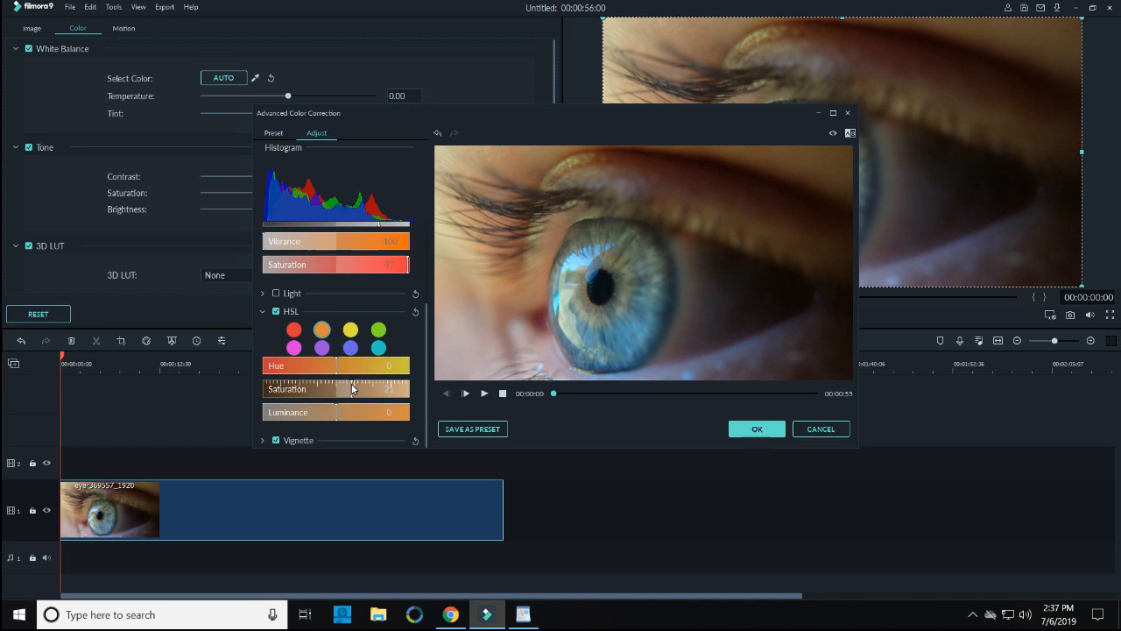
# - Test the red range at saturation 100 and hue -62, and set its hue to 14 and saturation to 19
pyautogui.click(294, 330)
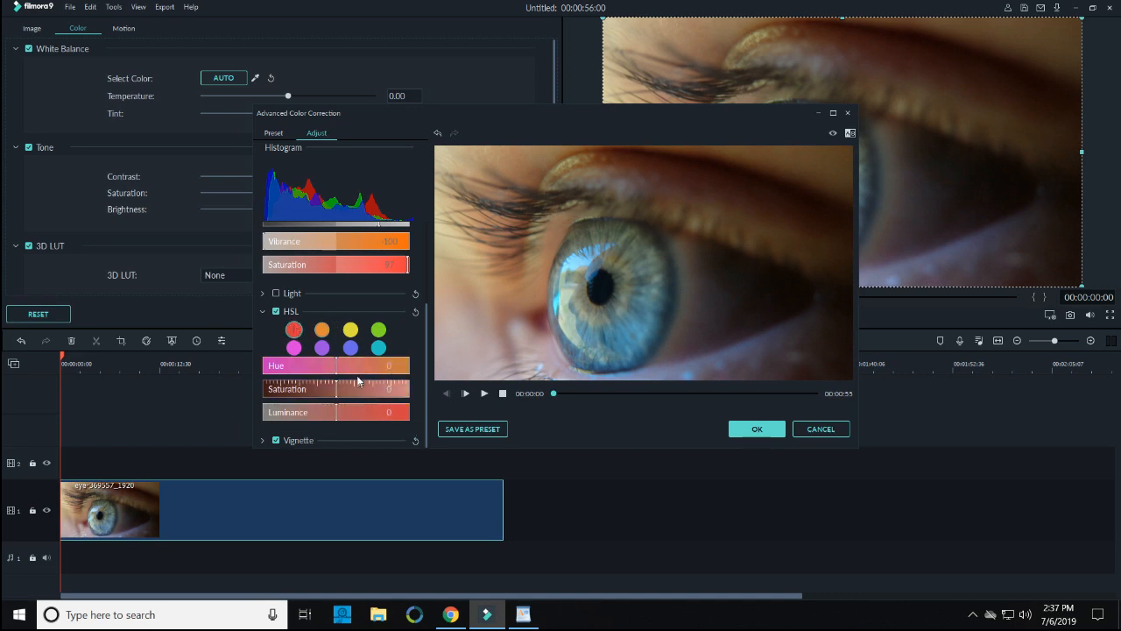
pyautogui.moveTo(336, 391); pyautogui.dragTo(436, 390)
pyautogui.moveTo(337, 365); pyautogui.dragTo(291, 371)
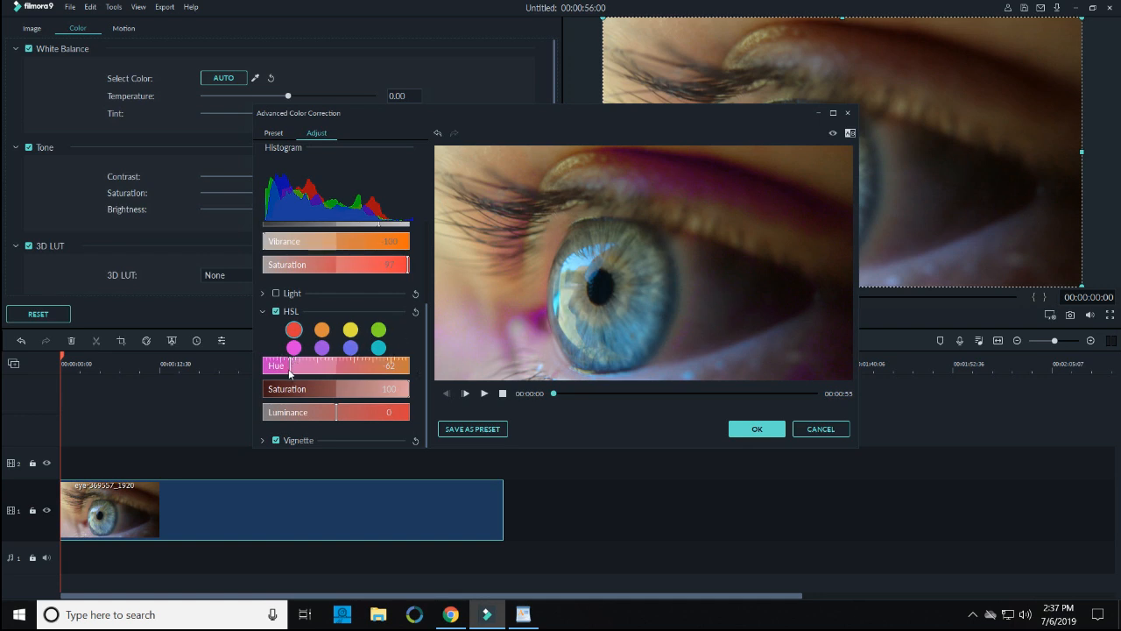
pyautogui.moveTo(290, 370); pyautogui.dragTo(350, 368)
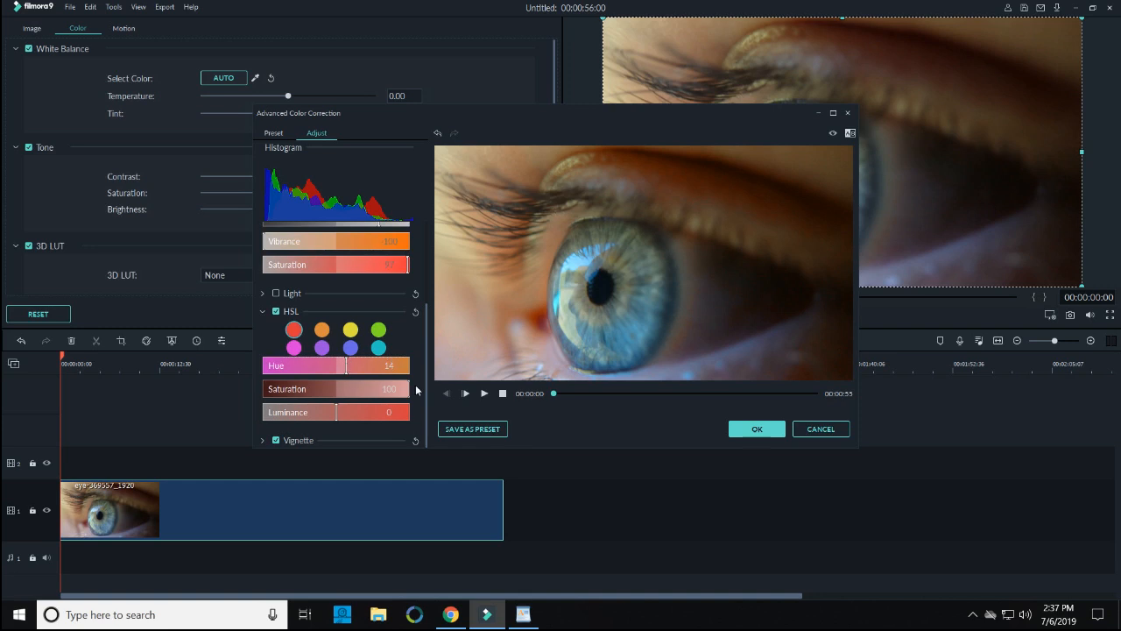
pyautogui.moveTo(409, 390); pyautogui.dragTo(349, 392)
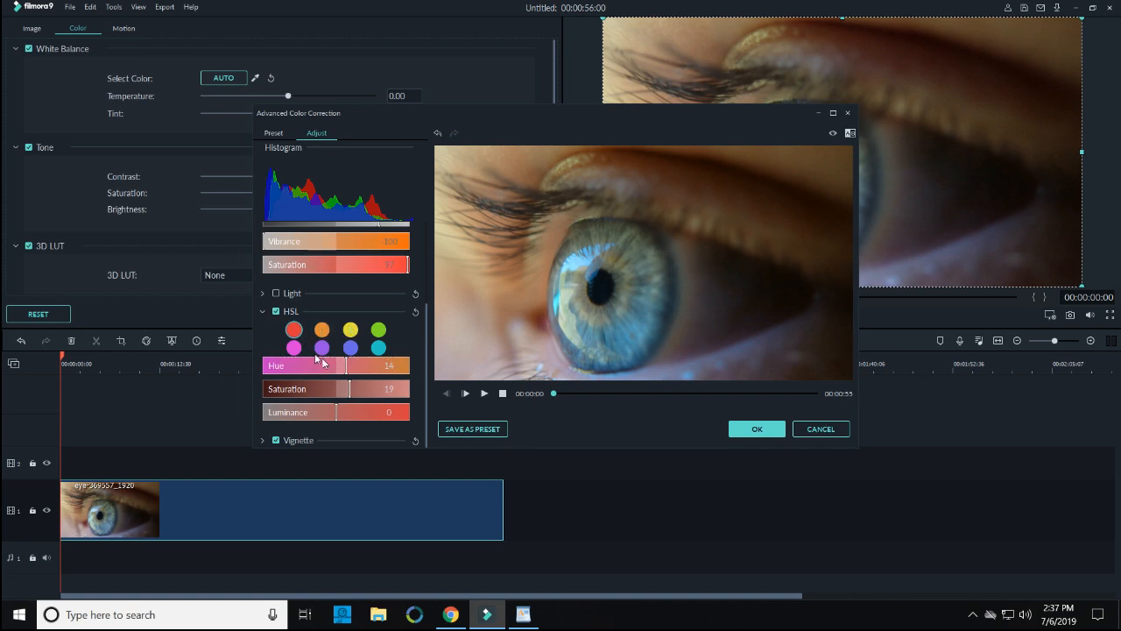
# - Review the cyan range in HSL and set the blue range's luminance to 59
pyautogui.click(377, 349)
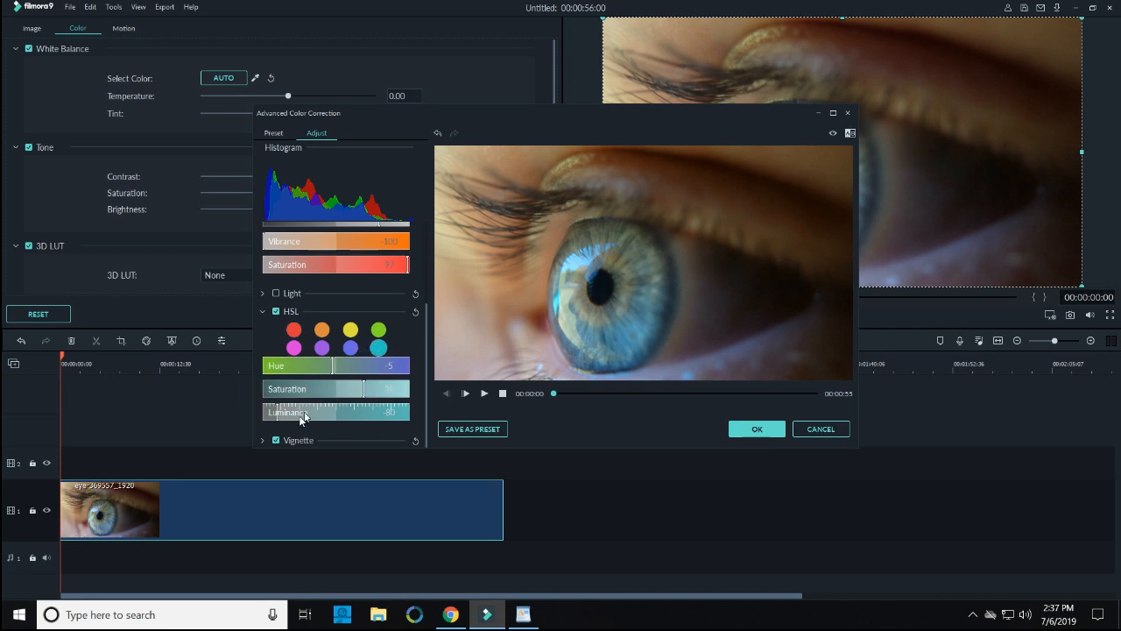
pyautogui.click(349, 350)
pyautogui.moveTo(338, 412); pyautogui.dragTo(380, 414)
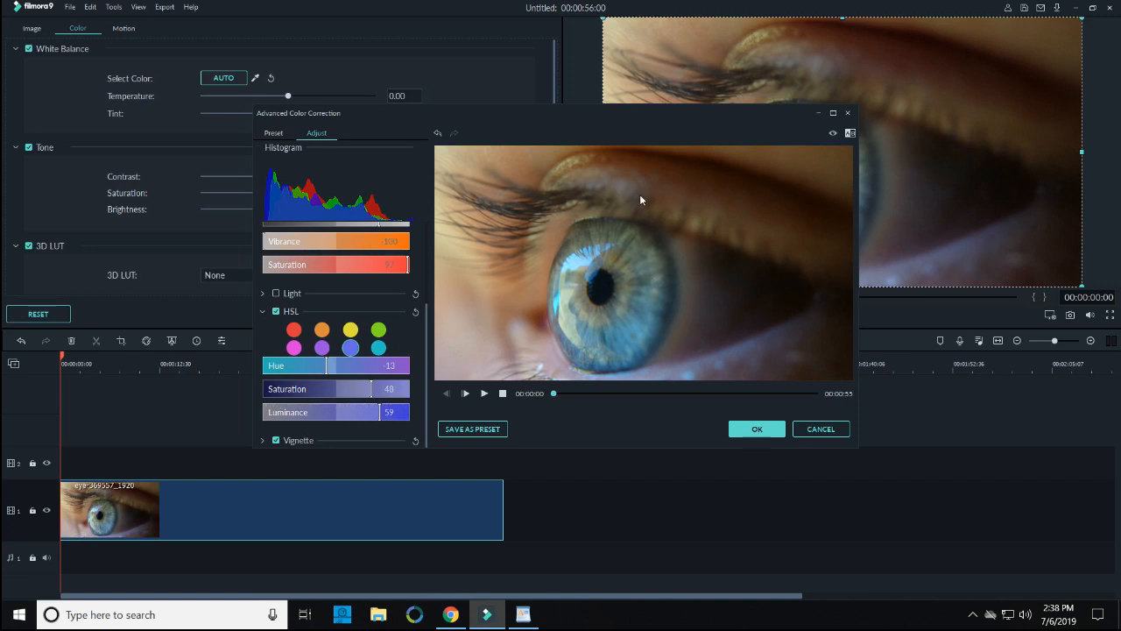
# - Toggle the HSL adjustments off and on to compare the result, and show before and after in Side by Side View
pyautogui.click(277, 312)
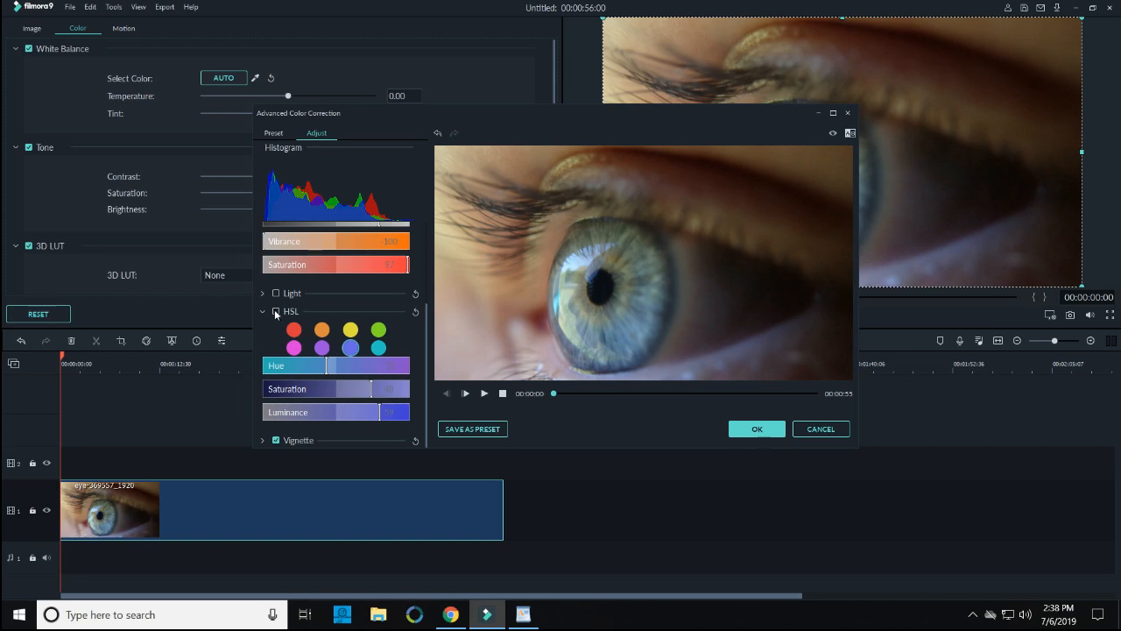
pyautogui.click(276, 312)
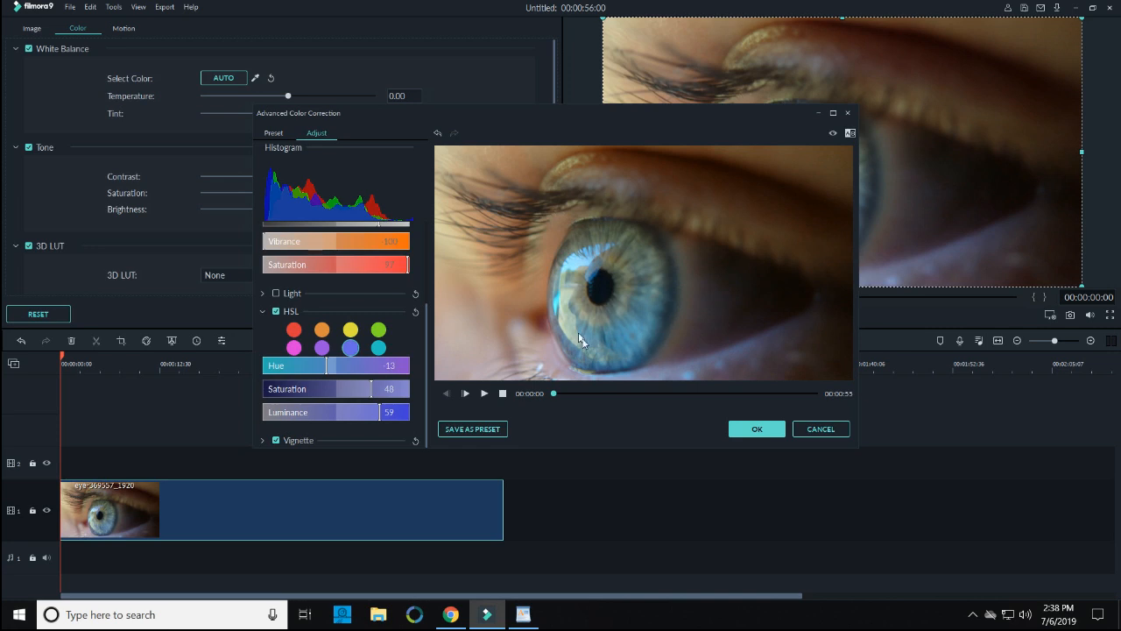
pyautogui.click(276, 311)
pyautogui.click(277, 312)
pyautogui.click(850, 133)
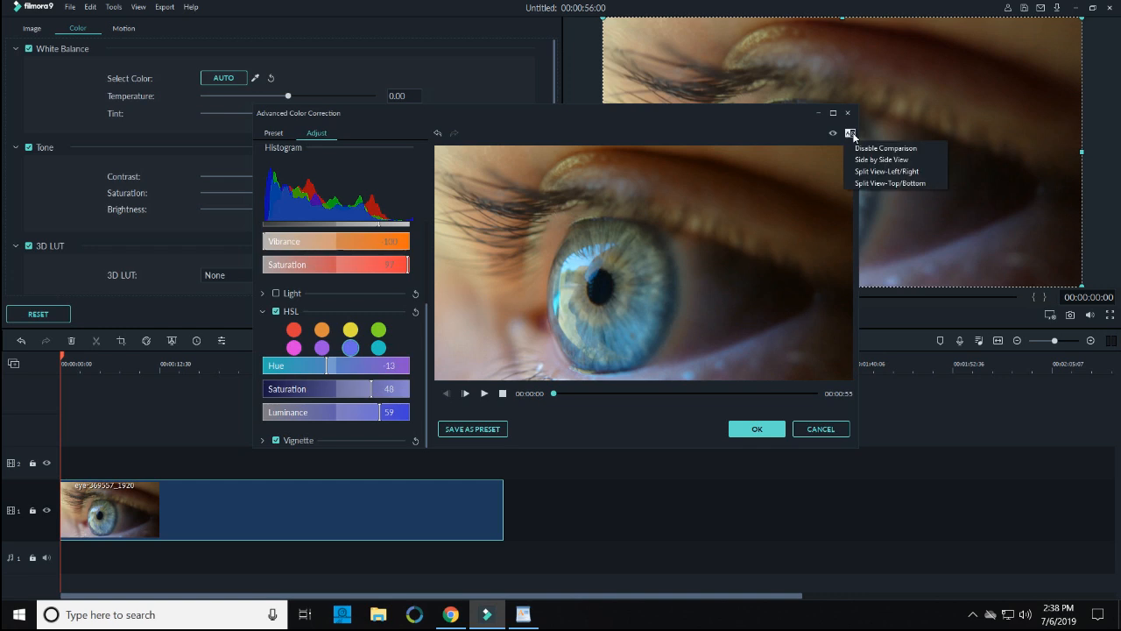
pyautogui.click(879, 160)
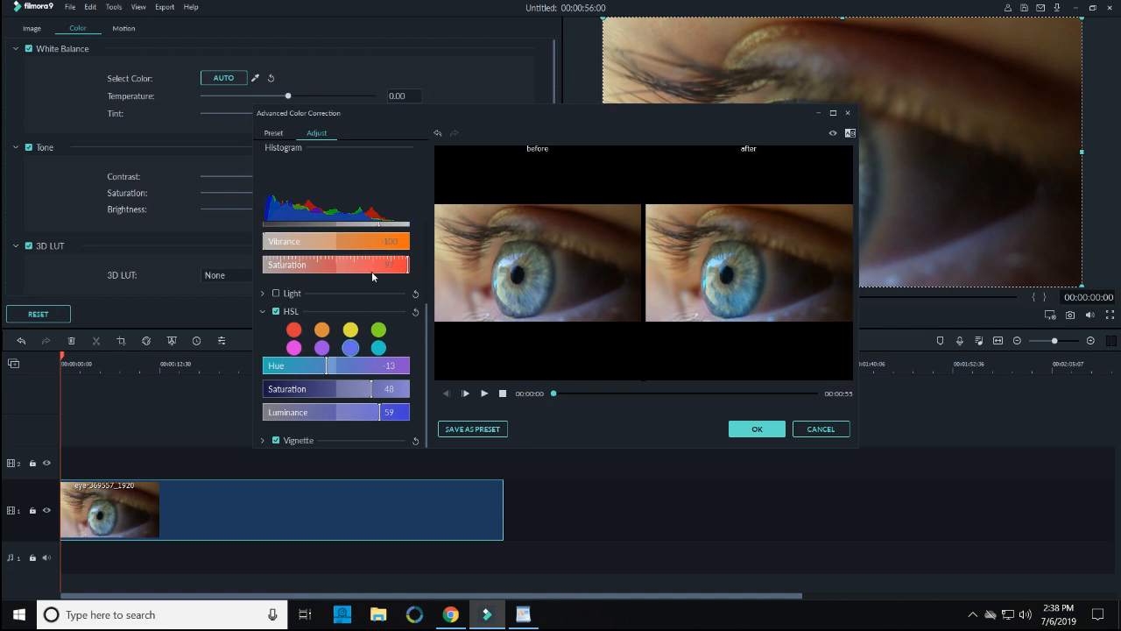
# - Collapse HSL, enable the Color section, and bring its saturation and vibrance to 1, brightness to 0 and contrast near zero
pyautogui.scroll(3, 371, 270)
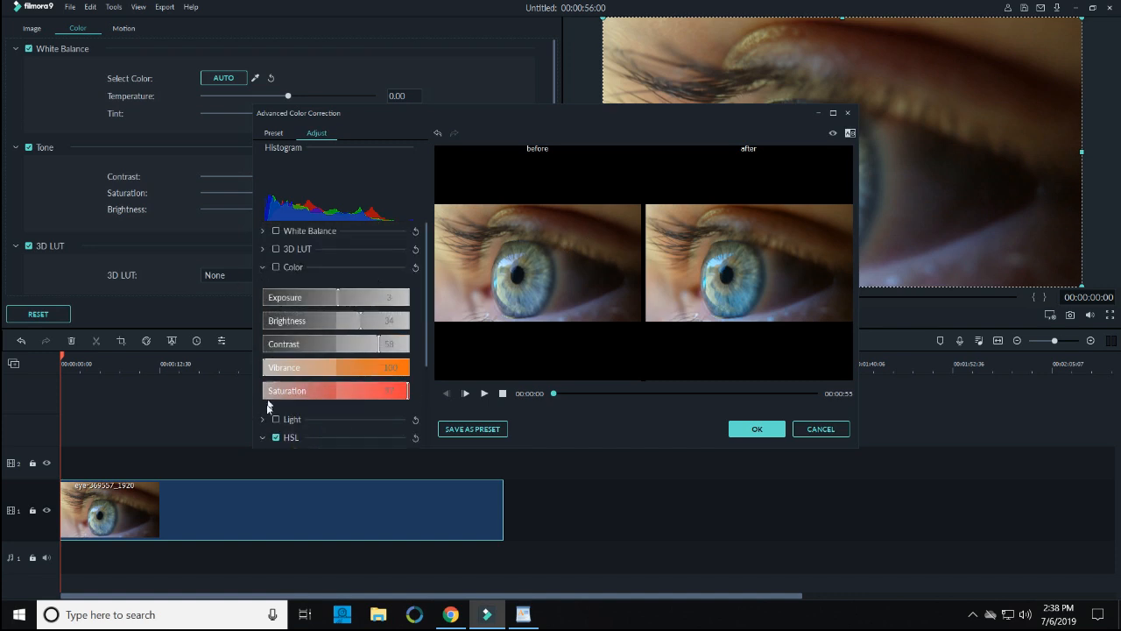
pyautogui.scroll(-2, 262, 368)
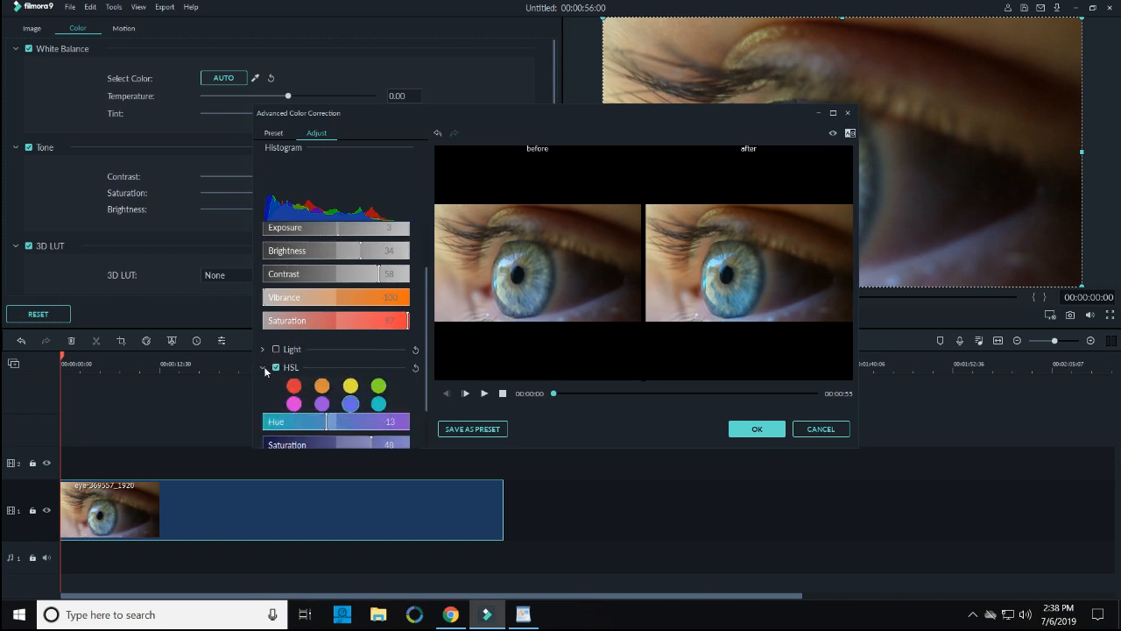
pyautogui.click(263, 368)
pyautogui.scroll(1, 342, 282)
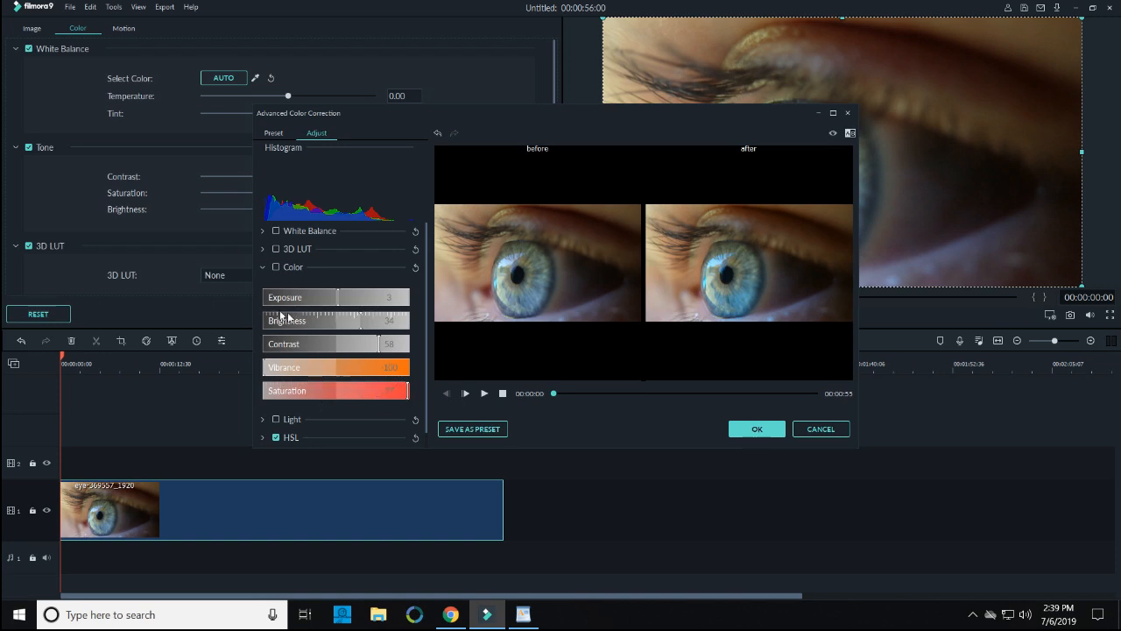
pyautogui.click(277, 267)
pyautogui.moveTo(407, 391); pyautogui.dragTo(338, 388)
pyautogui.moveTo(409, 367); pyautogui.dragTo(337, 319)
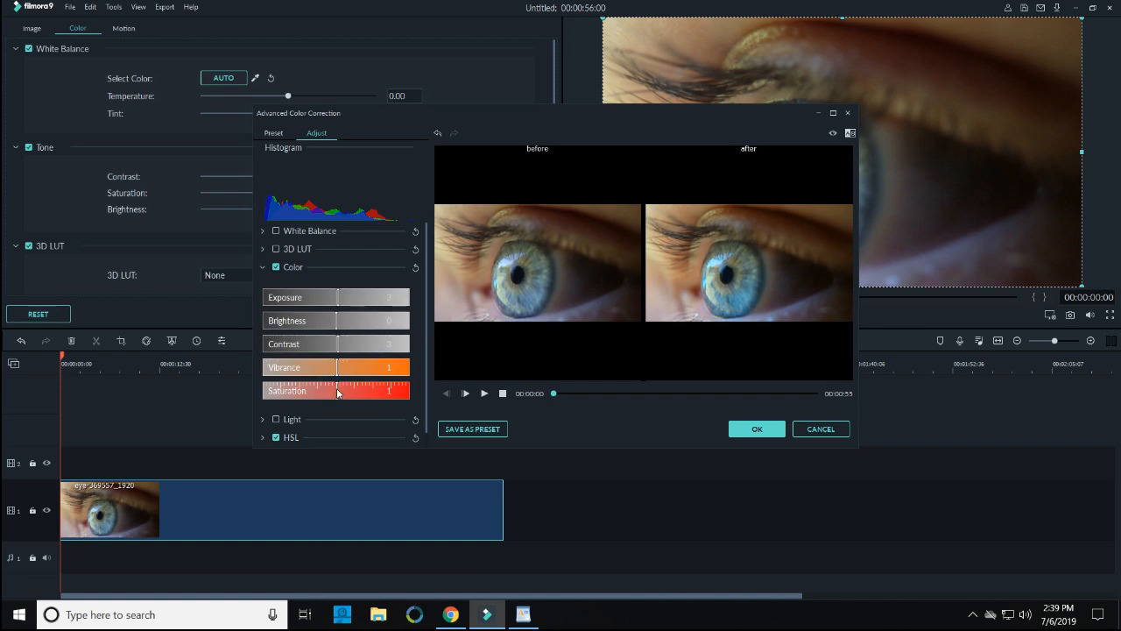
# - Set the Color section's saturation to 47, vibrance to 22 and exposure to about 40
pyautogui.moveTo(337, 389); pyautogui.dragTo(380, 380)
pyautogui.moveTo(382, 391)
pyautogui.mouseDown()
pyautogui.moveTo(235, 388)
pyautogui.moveTo(382, 385)
pyautogui.moveTo(371, 390)
pyautogui.mouseUp()
pyautogui.click(342, 366)
pyautogui.moveTo(310, 302); pyautogui.dragTo(369, 301)
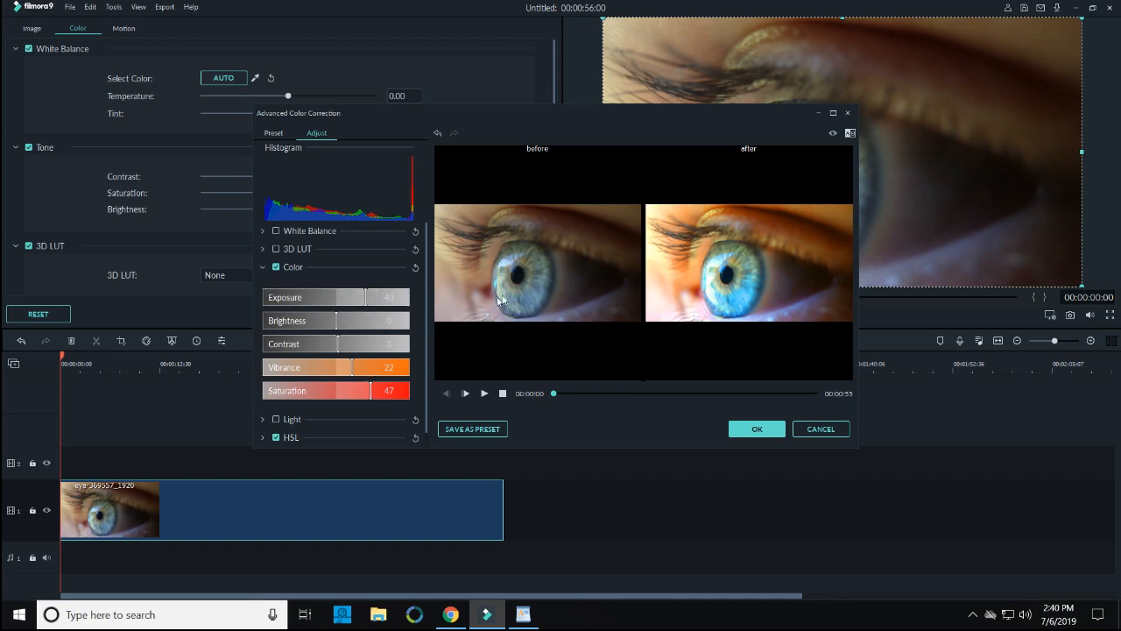
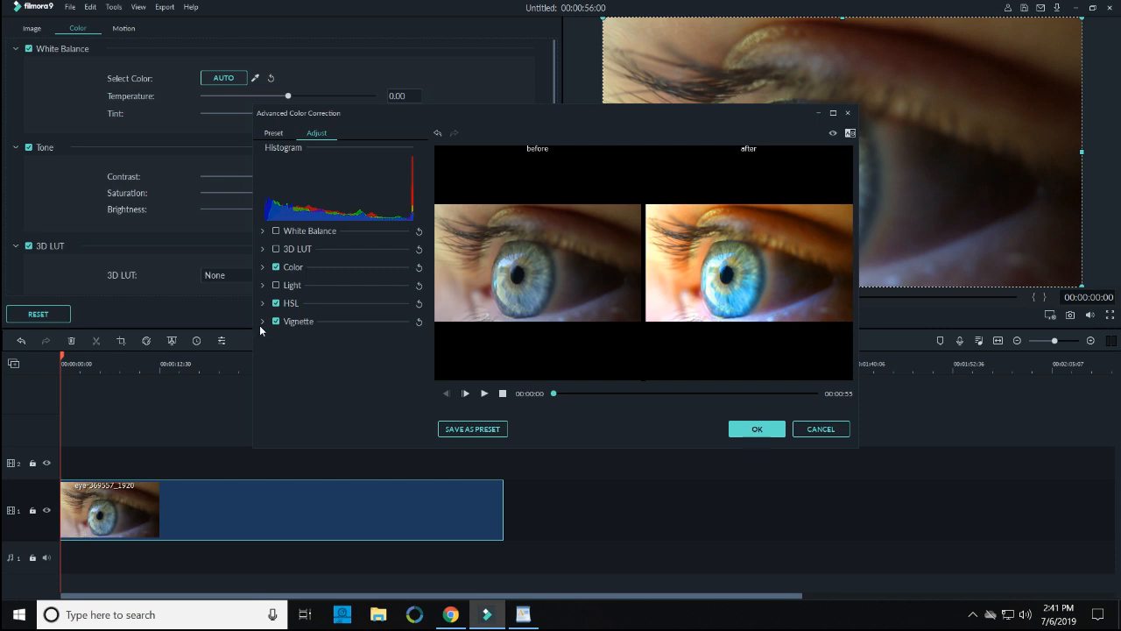
# - Expand and enable the Vignette section, try an amount of -100, and reduce the effect to about -84
pyautogui.click(276, 321)
pyautogui.click(262, 320)
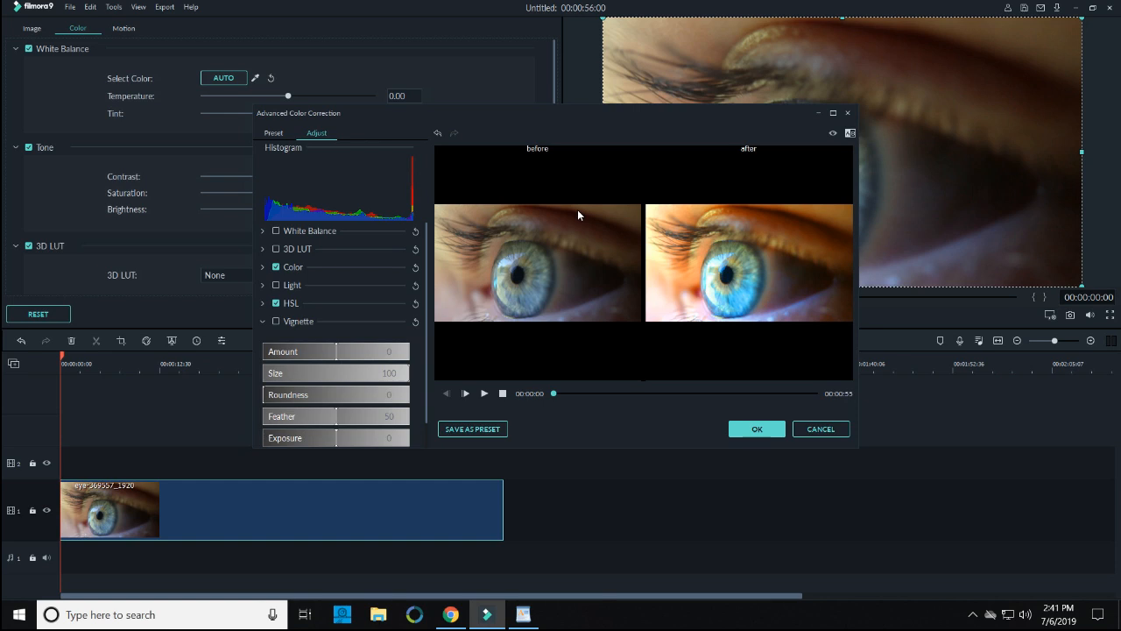
pyautogui.click(276, 321)
pyautogui.moveTo(336, 354); pyautogui.dragTo(254, 348)
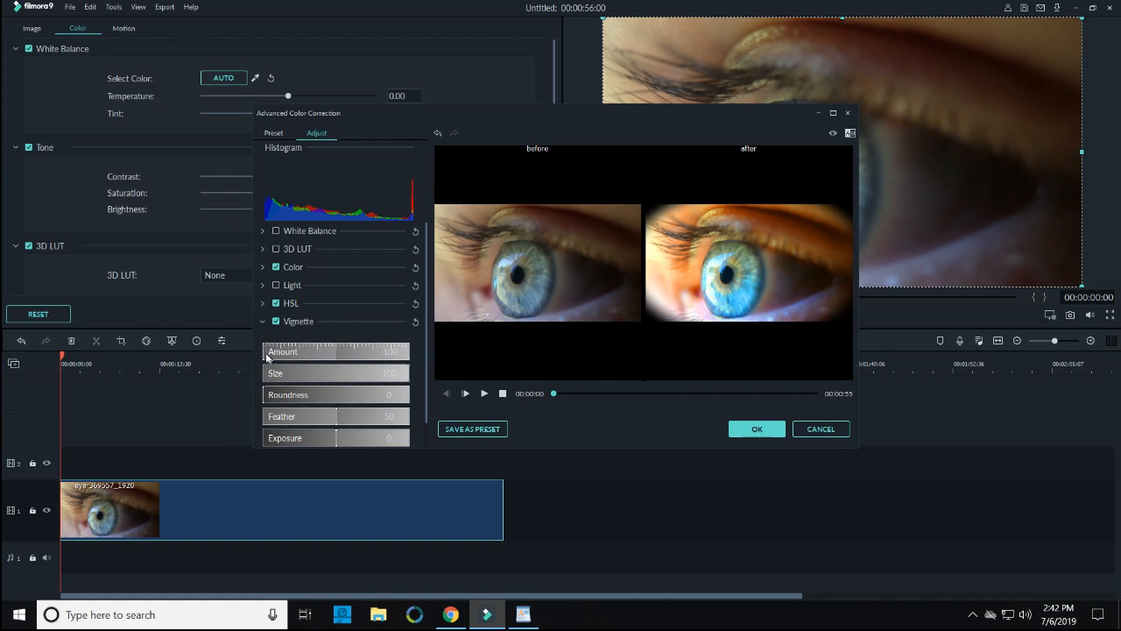
pyautogui.moveTo(263, 353)
pyautogui.mouseDown()
pyautogui.moveTo(339, 346)
pyautogui.moveTo(246, 347)
pyautogui.mouseUp()
pyautogui.moveTo(272, 347); pyautogui.dragTo(275, 347)
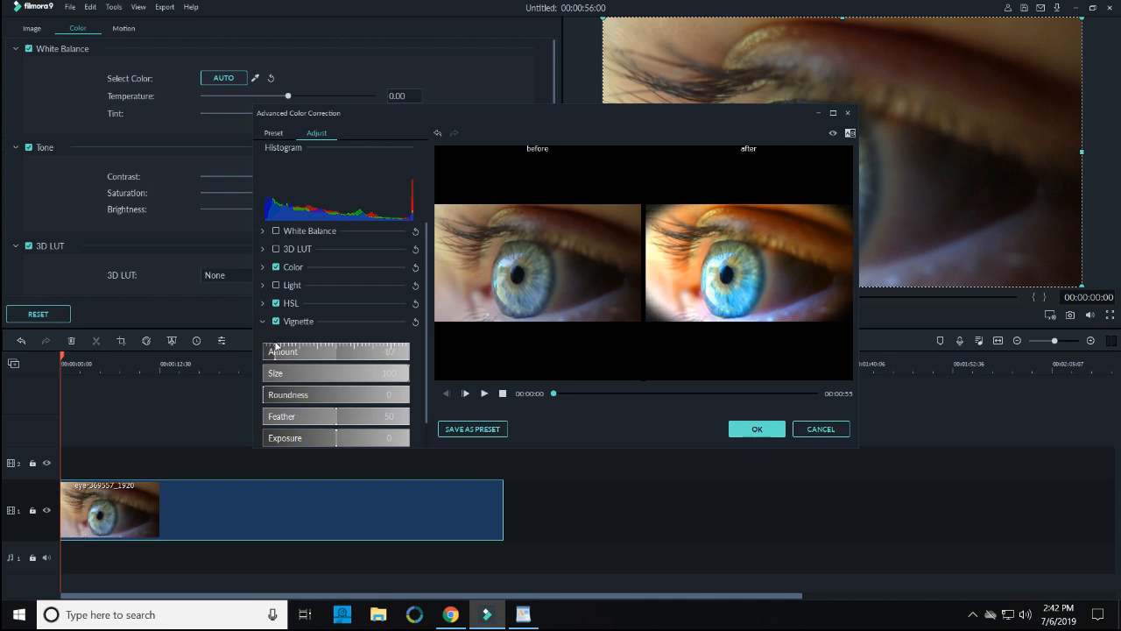
# - Disable the comparison view, try vignette amounts of -100, 100 and -26, and set the amount to -95
pyautogui.click(849, 133)
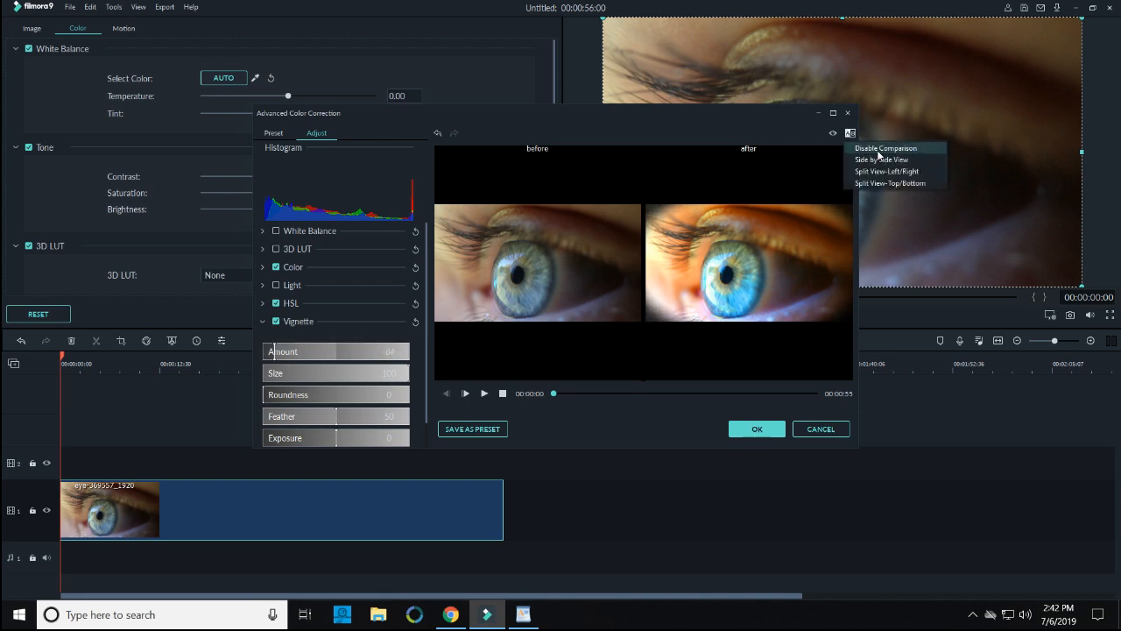
pyautogui.click(876, 149)
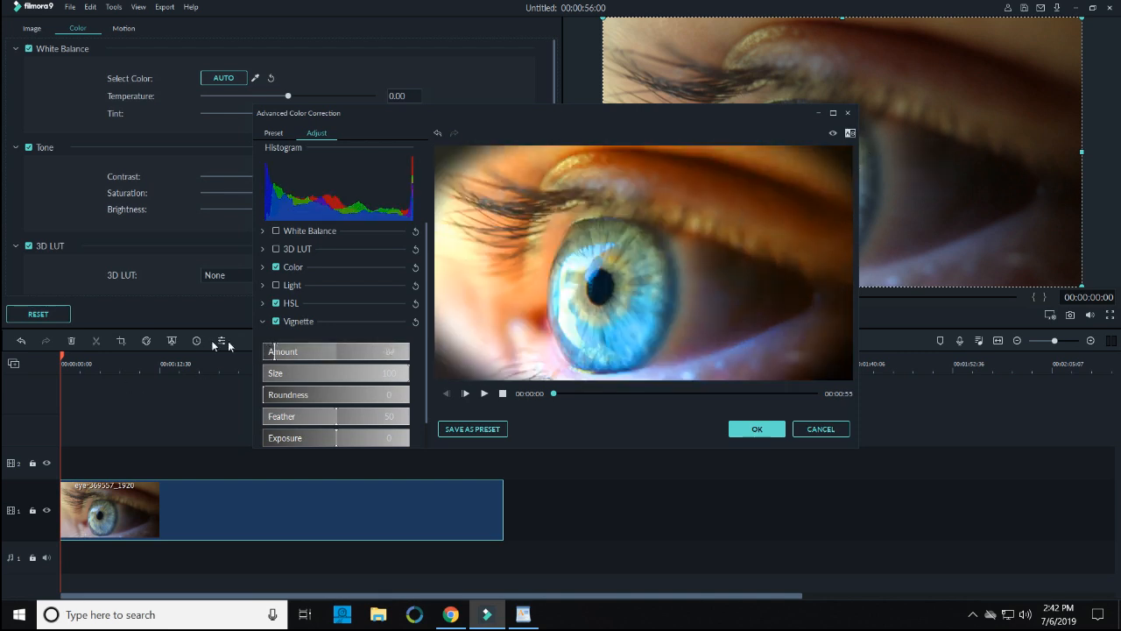
pyautogui.moveTo(275, 355); pyautogui.dragTo(252, 347)
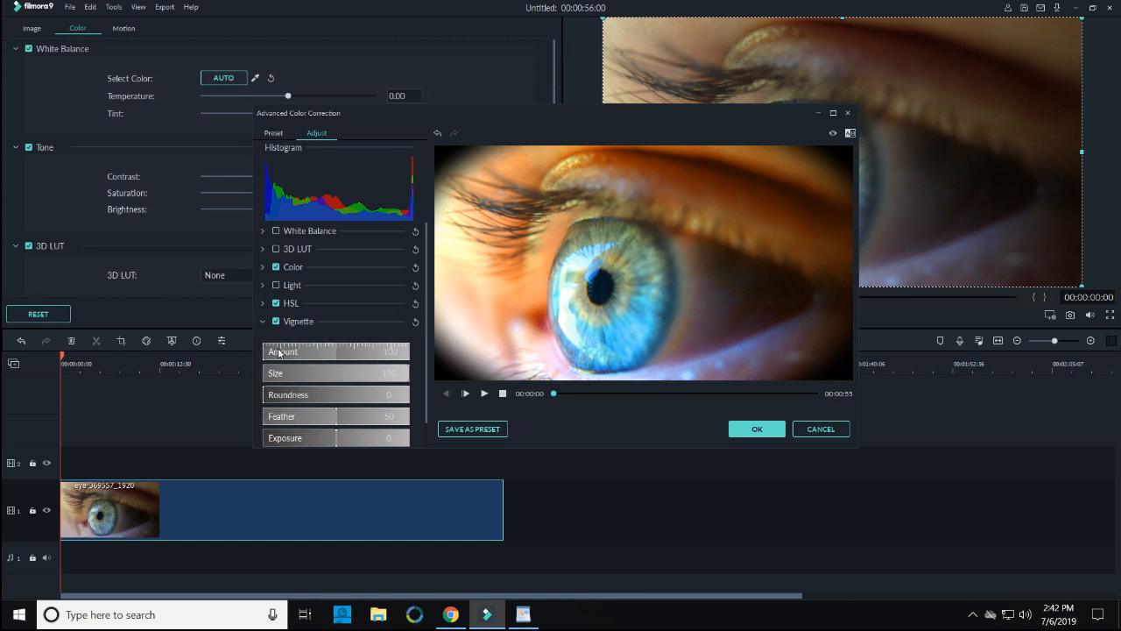
pyautogui.moveTo(269, 353); pyautogui.dragTo(458, 353)
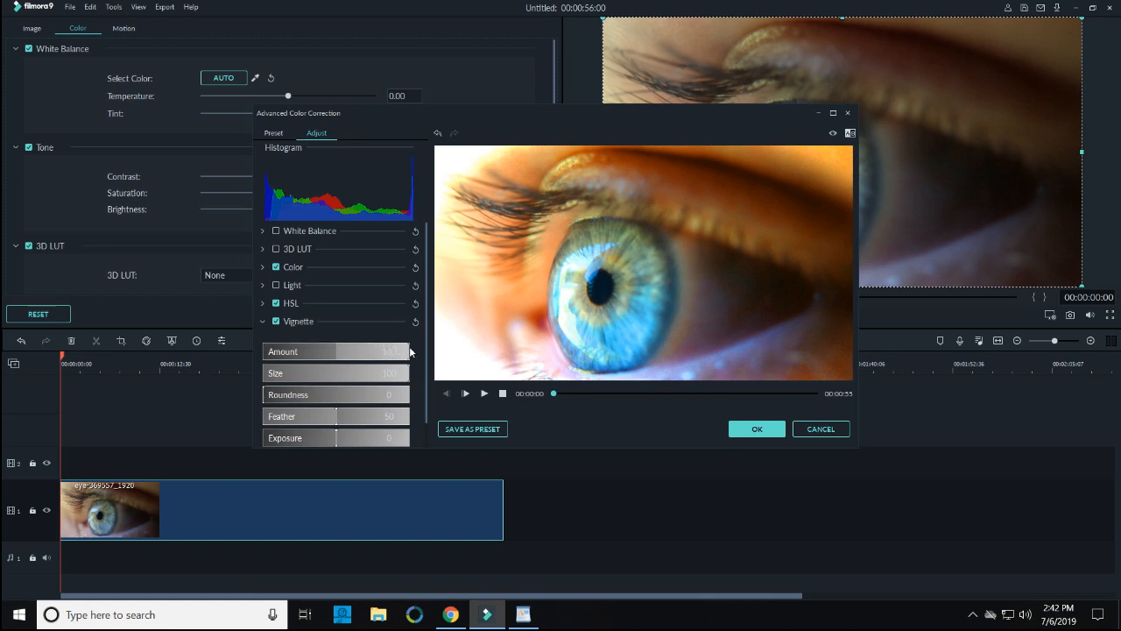
pyautogui.moveTo(387, 358); pyautogui.dragTo(317, 359)
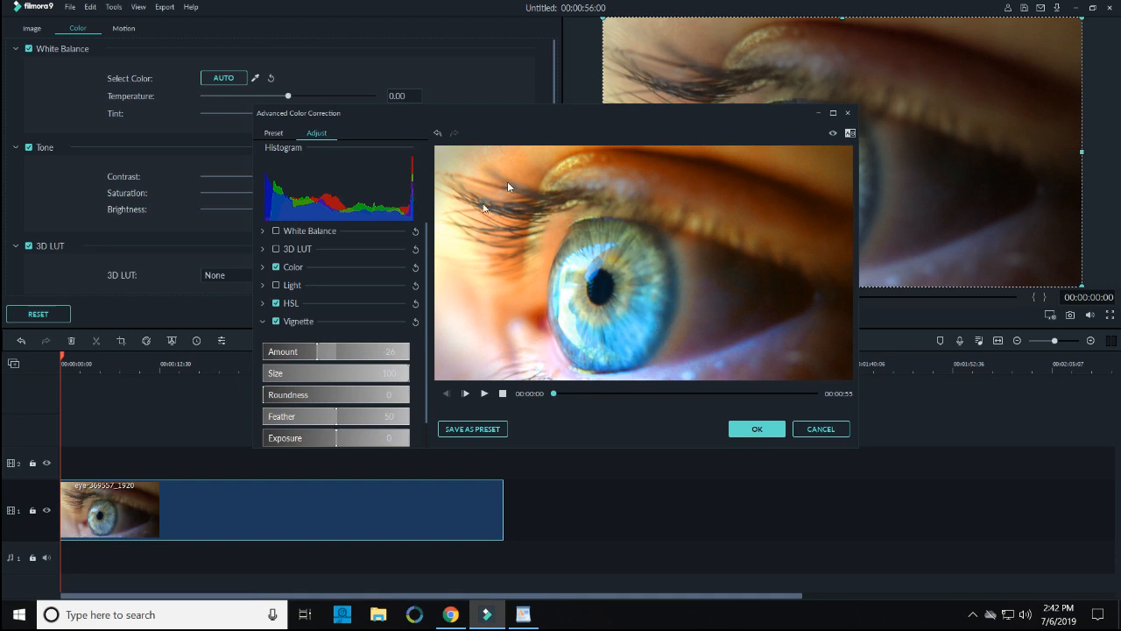
pyautogui.moveTo(315, 353); pyautogui.dragTo(266, 352)
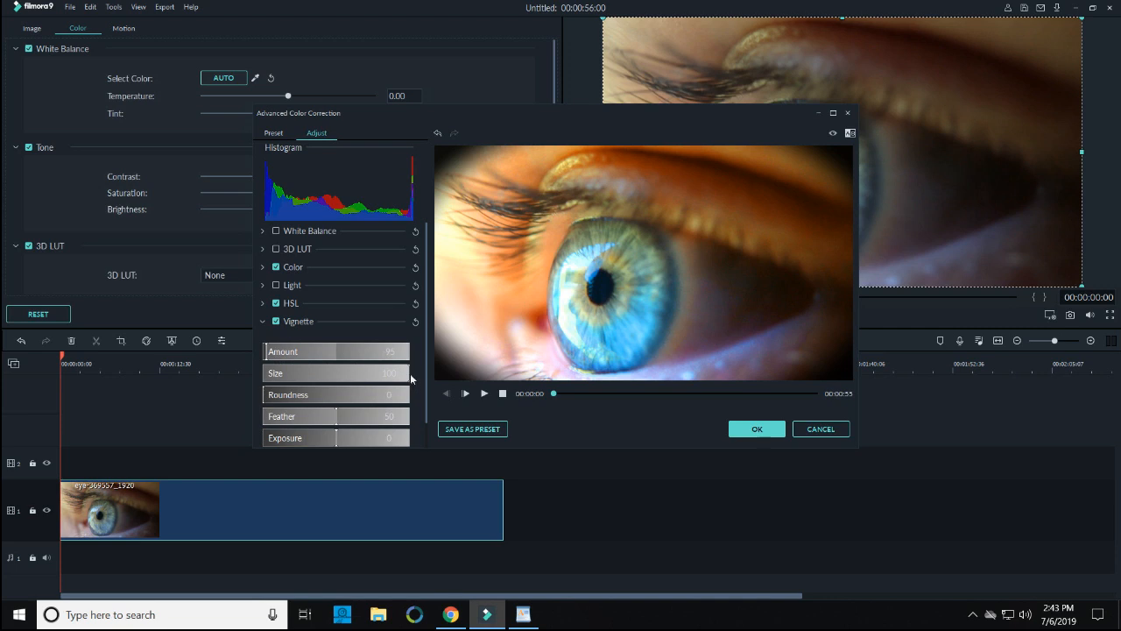
# - Set the vignette size to 79, try a high roundness, and return the roundness to 0
pyautogui.moveTo(407, 373); pyautogui.dragTo(379, 375)
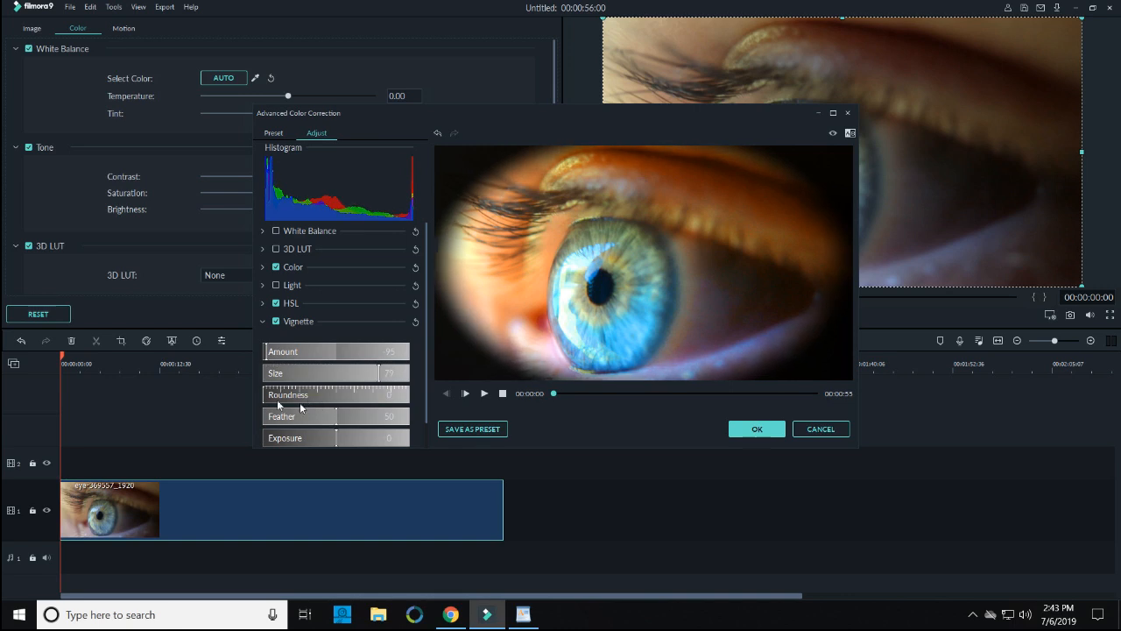
pyautogui.moveTo(265, 398); pyautogui.dragTo(428, 391)
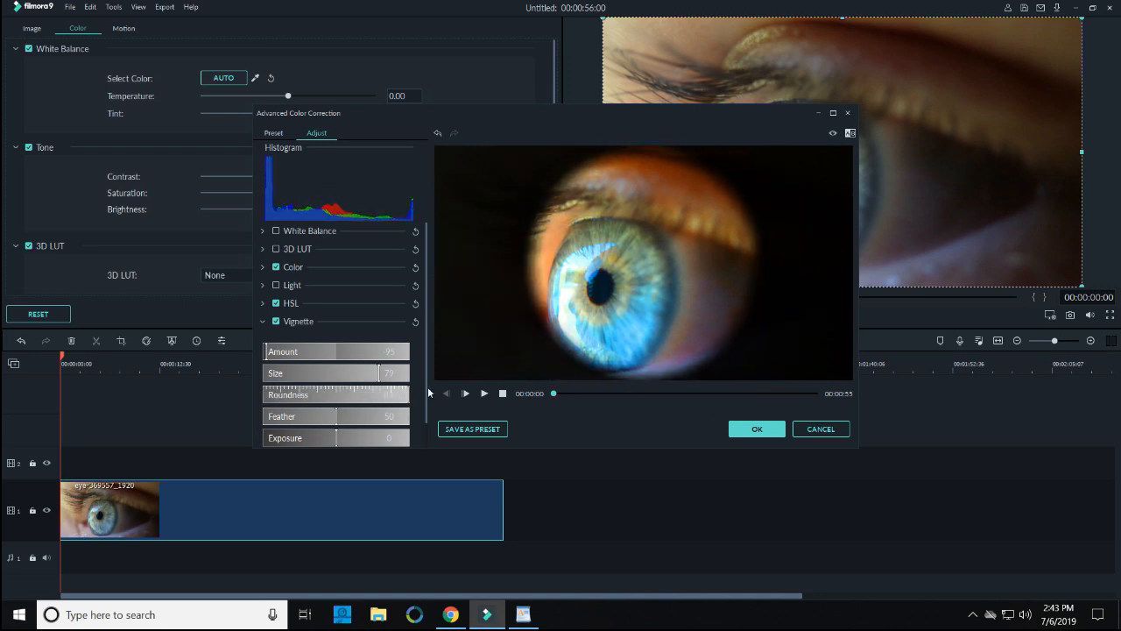
pyautogui.moveTo(429, 392); pyautogui.dragTo(429, 392)
pyautogui.moveTo(409, 399); pyautogui.dragTo(260, 394)
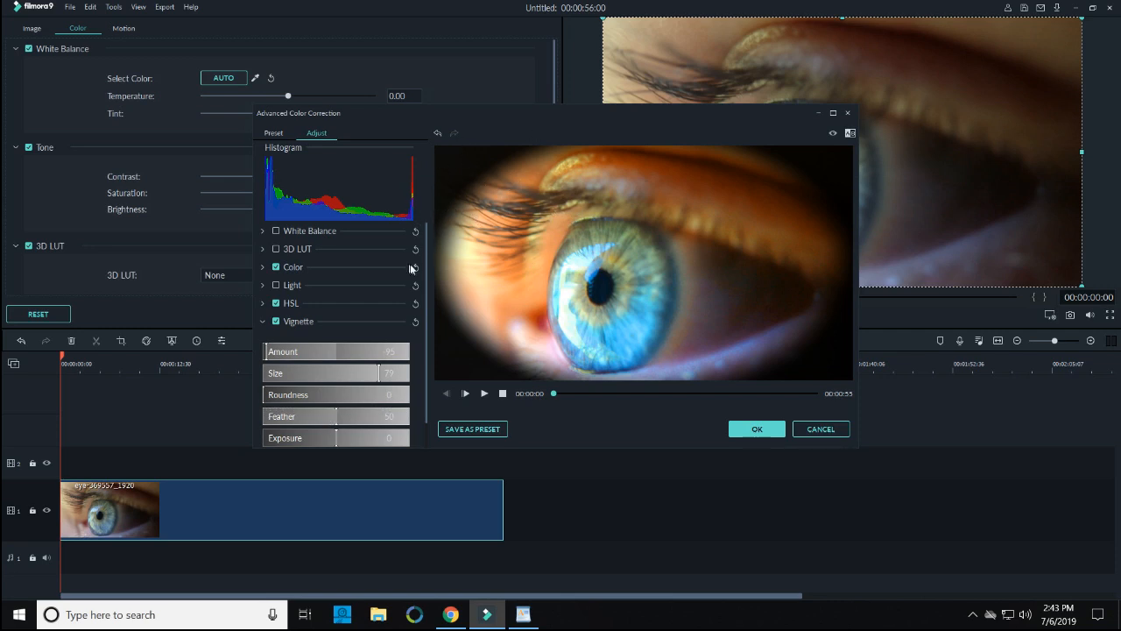
# - Try higher vignette feather values up to 100 and a feather of 0, and set it to about 97
pyautogui.moveTo(334, 422); pyautogui.dragTo(365, 422)
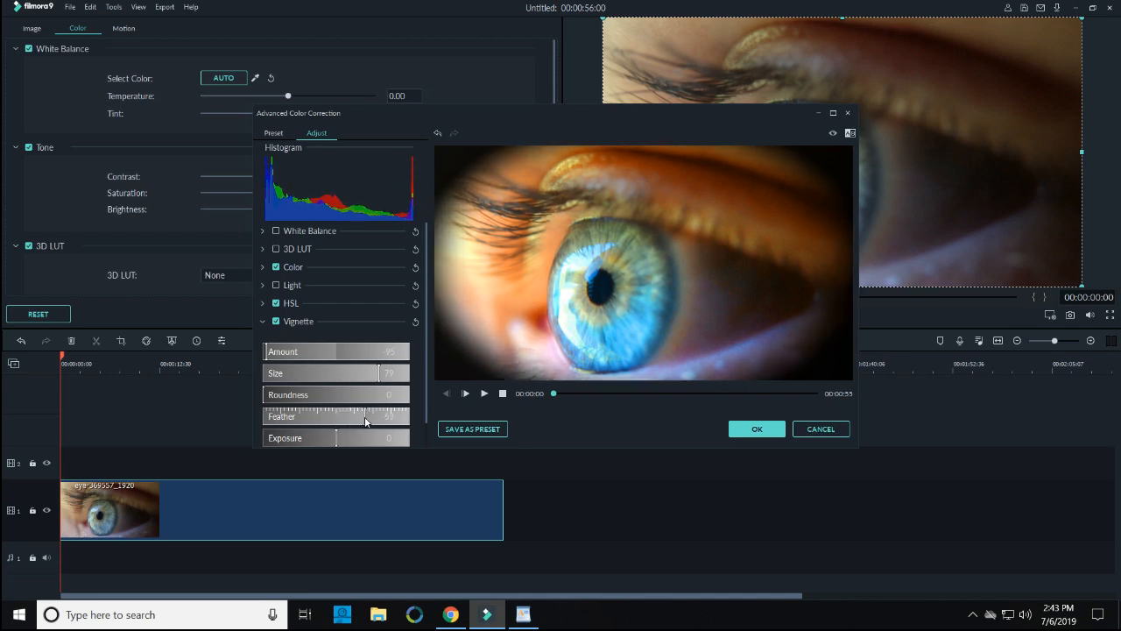
pyautogui.moveTo(365, 422); pyautogui.dragTo(420, 420)
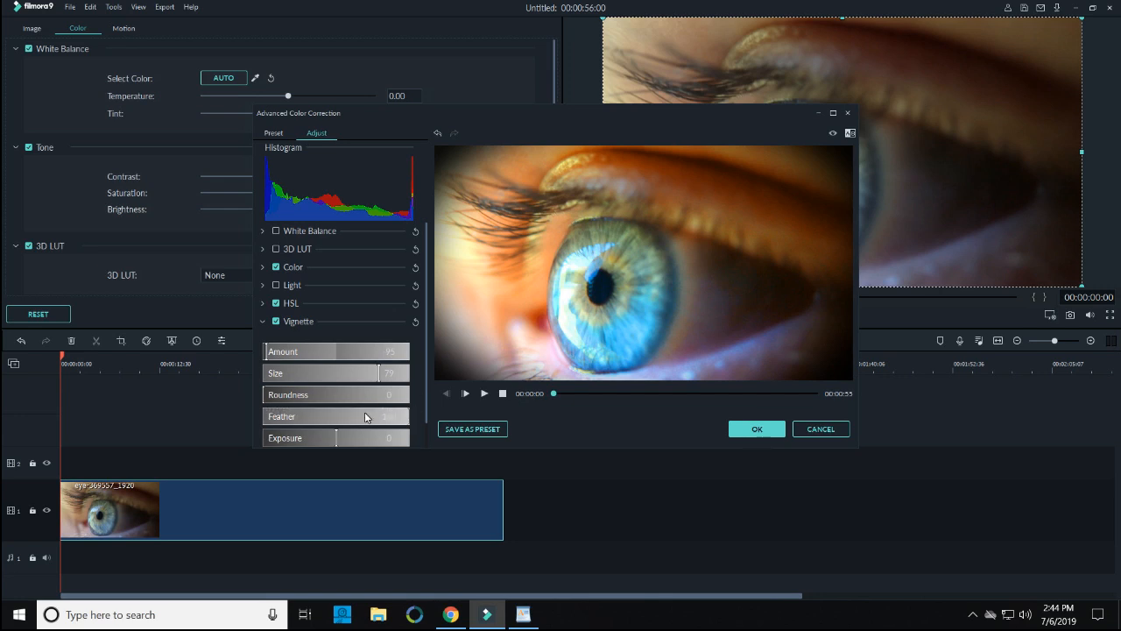
pyautogui.moveTo(389, 417); pyautogui.dragTo(228, 426)
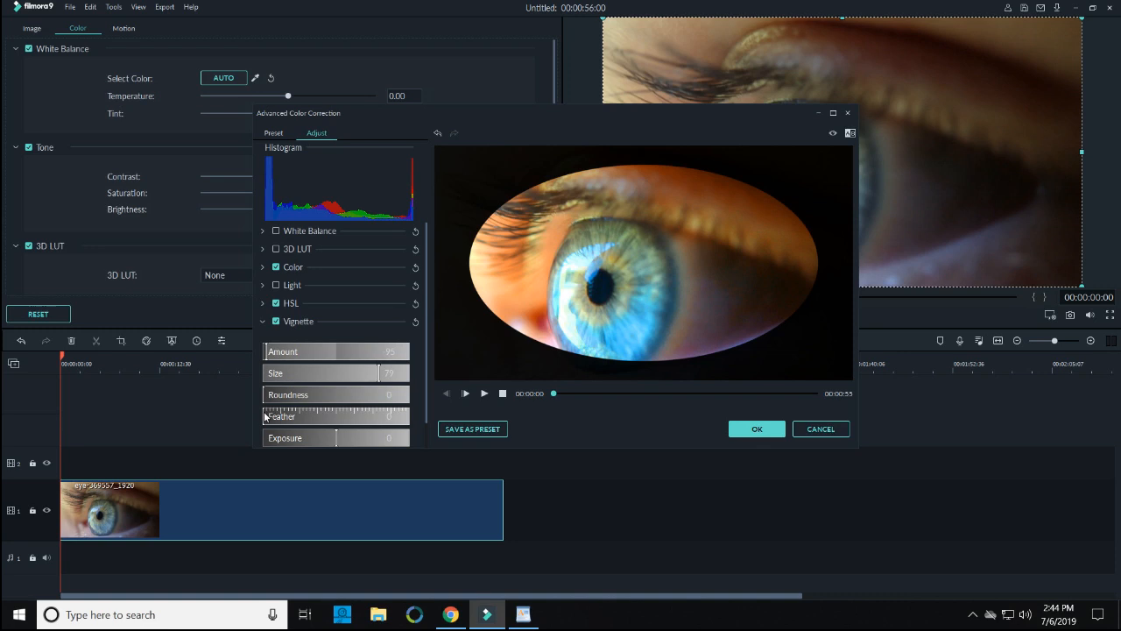
pyautogui.moveTo(264, 419); pyautogui.dragTo(410, 417)
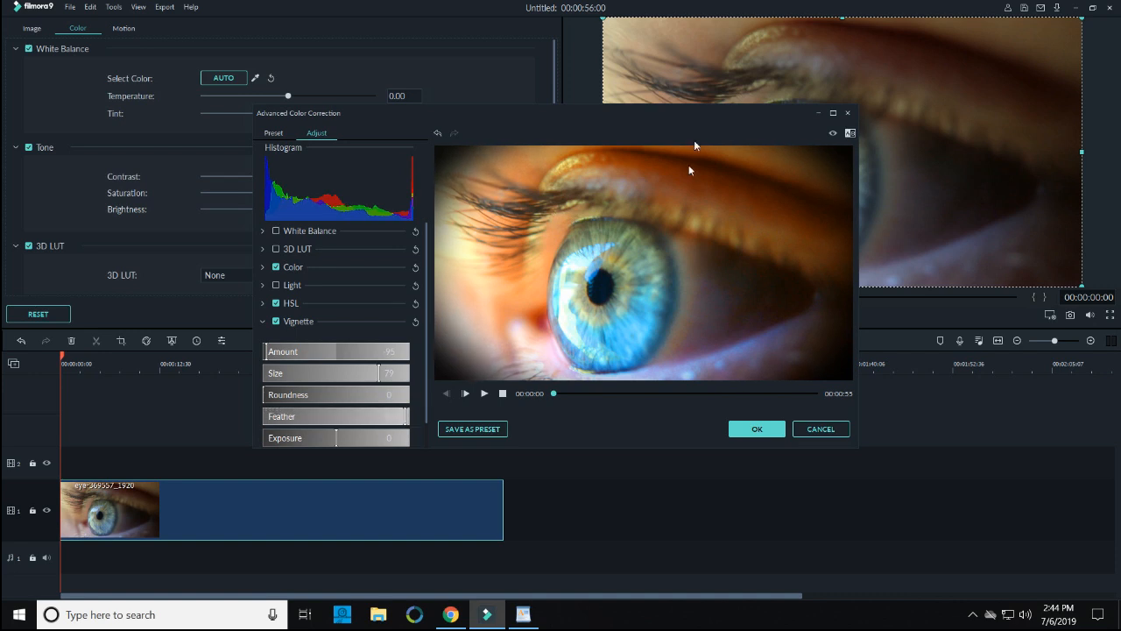
# - Set the vignette exposure to -17, size to 75 and amount to -76
pyautogui.moveTo(342, 442)
pyautogui.mouseDown()
pyautogui.moveTo(385, 438)
pyautogui.moveTo(325, 432)
pyautogui.mouseUp()
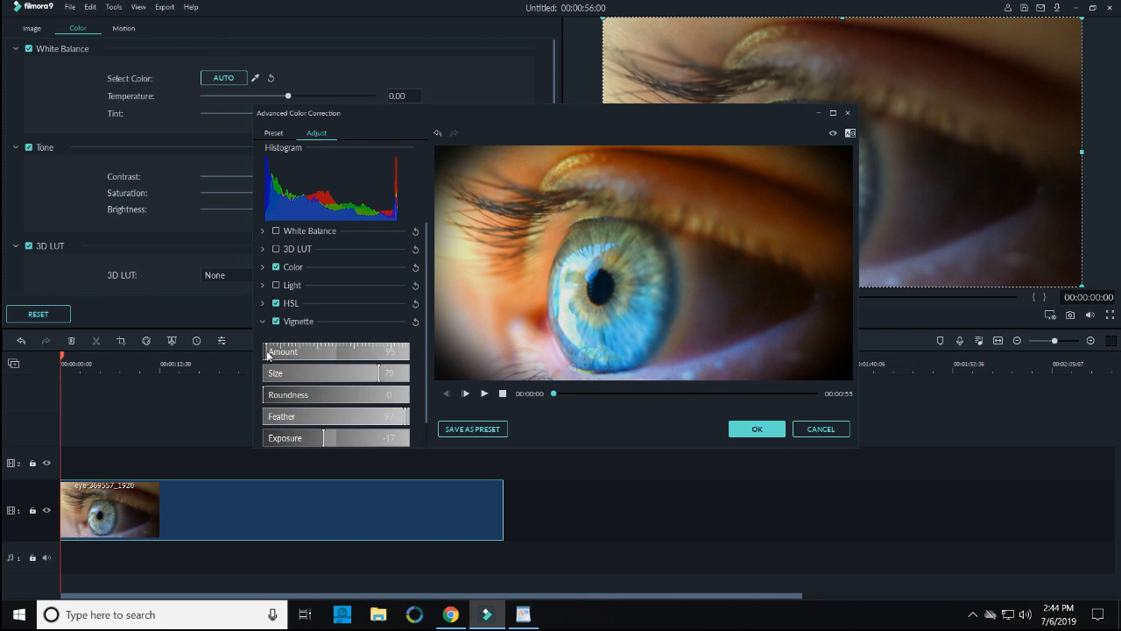
pyautogui.moveTo(381, 374); pyautogui.dragTo(372, 377)
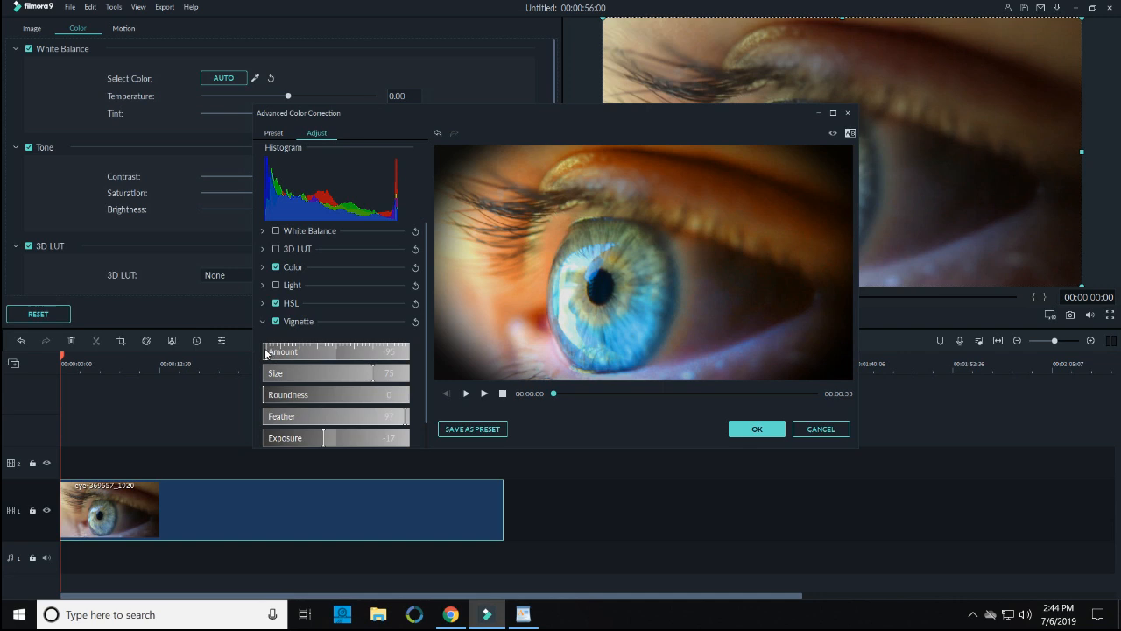
pyautogui.moveTo(267, 353)
pyautogui.mouseDown()
pyautogui.moveTo(296, 355)
pyautogui.moveTo(280, 353)
pyautogui.mouseUp()
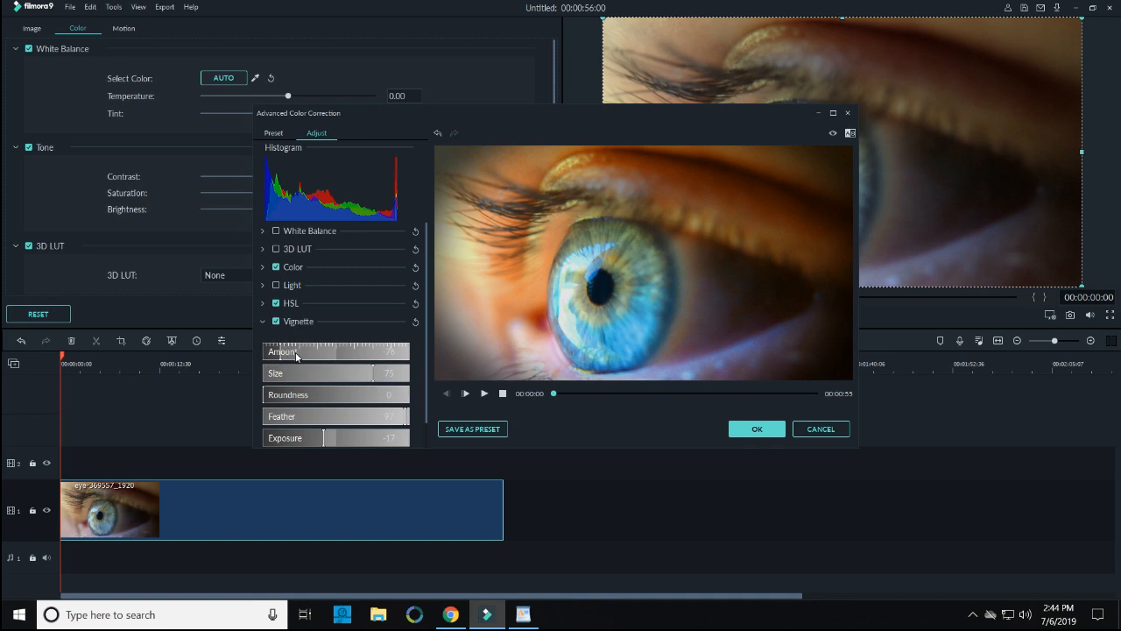
# - Show the before and after in Side by Side View, and set the vignette feather to about 94 and size to 83
pyautogui.click(850, 134)
pyautogui.click(861, 149)
pyautogui.click(850, 134)
pyautogui.click(862, 160)
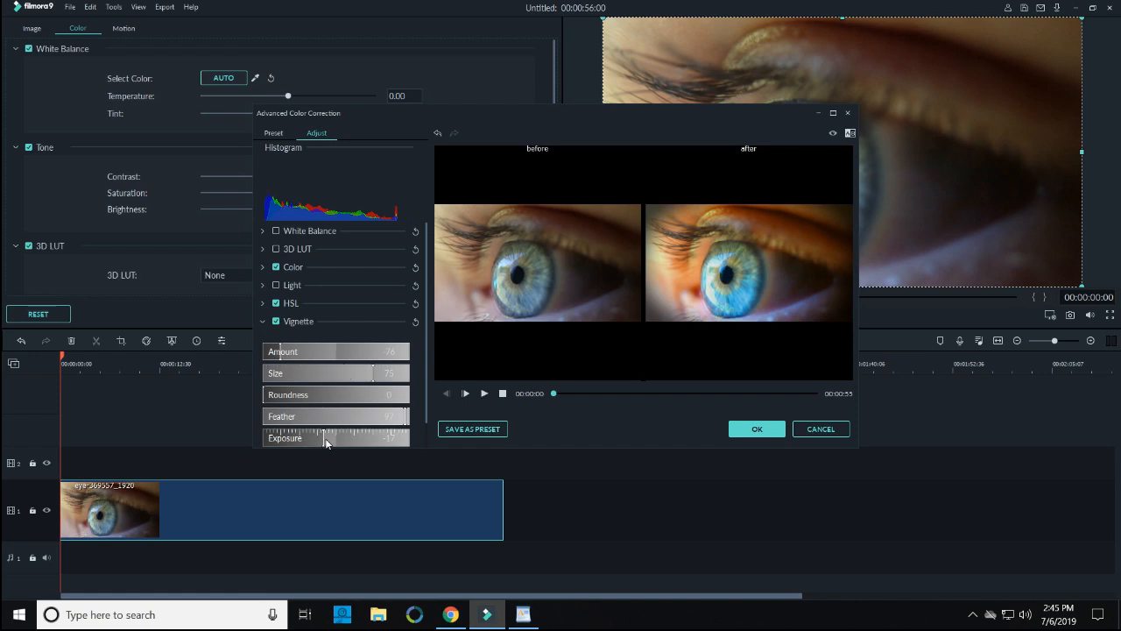
pyautogui.moveTo(404, 418); pyautogui.dragTo(400, 419)
pyautogui.moveTo(368, 374)
pyautogui.mouseDown()
pyautogui.moveTo(338, 372)
pyautogui.moveTo(396, 373)
pyautogui.moveTo(382, 372)
pyautogui.mouseUp()
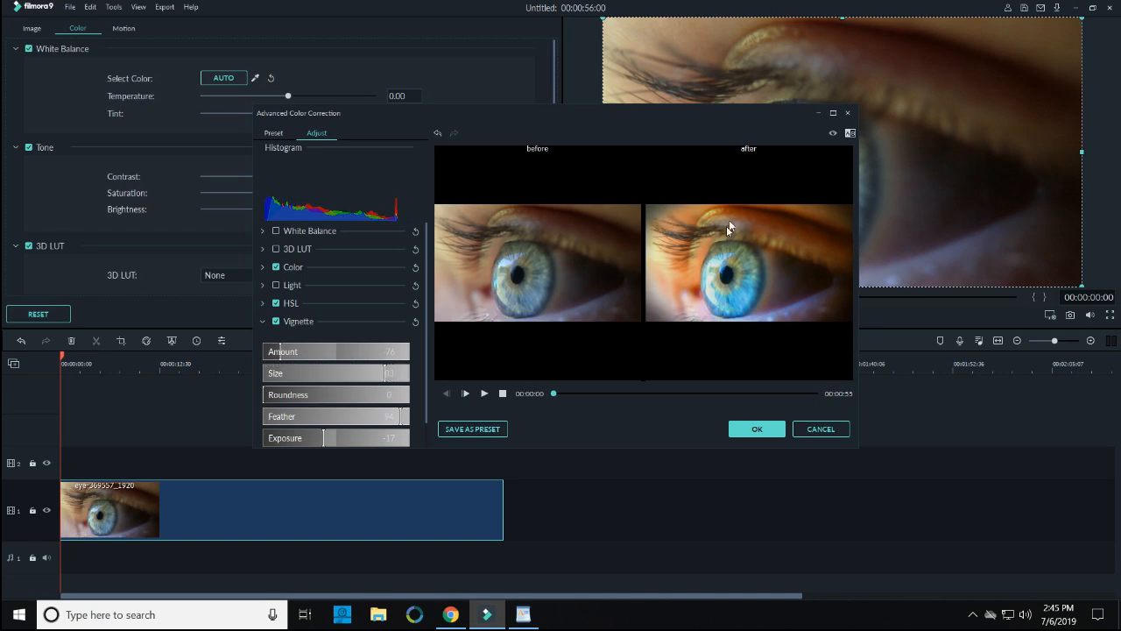
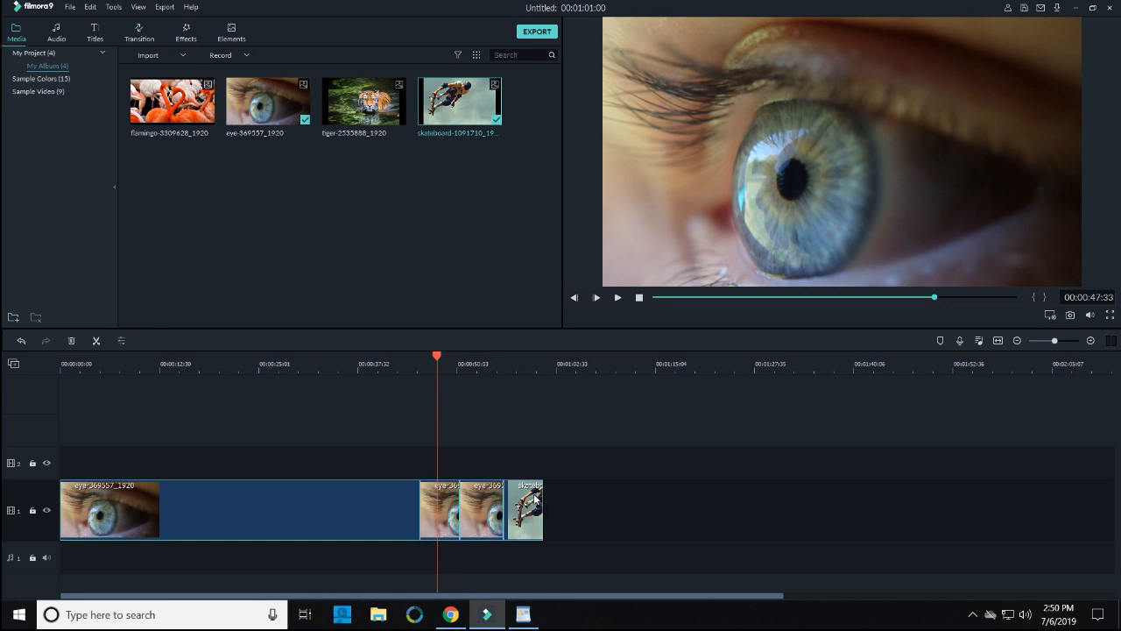
# - Delete all eye and skateboard clips from the timeline
pyautogui.press('Delete')
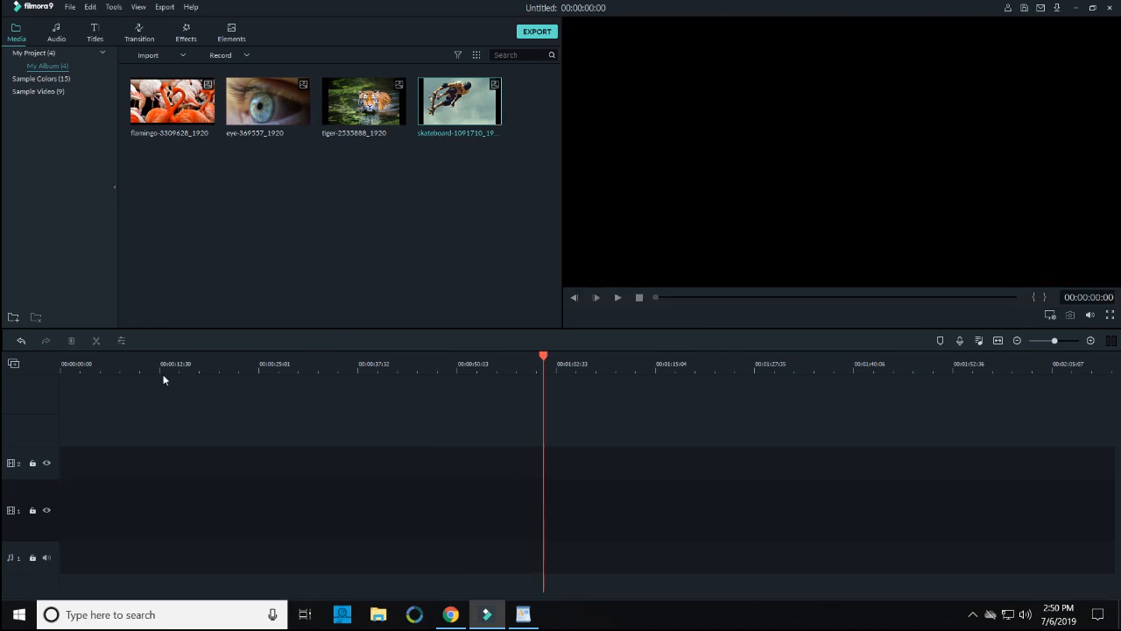
# - Place the skateboard image at the start of video track 1 and crop it to fit the frame
pyautogui.moveTo(467, 104); pyautogui.dragTo(80, 424)
pyautogui.click(64, 366)
pyautogui.rightClick(90, 496)
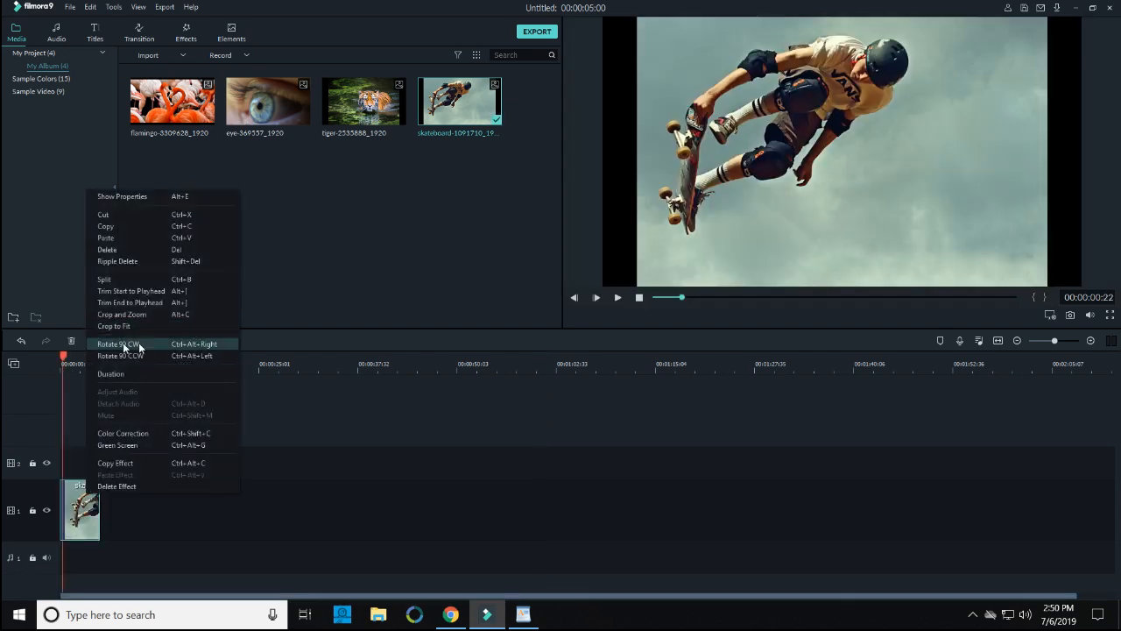
pyautogui.click(159, 323)
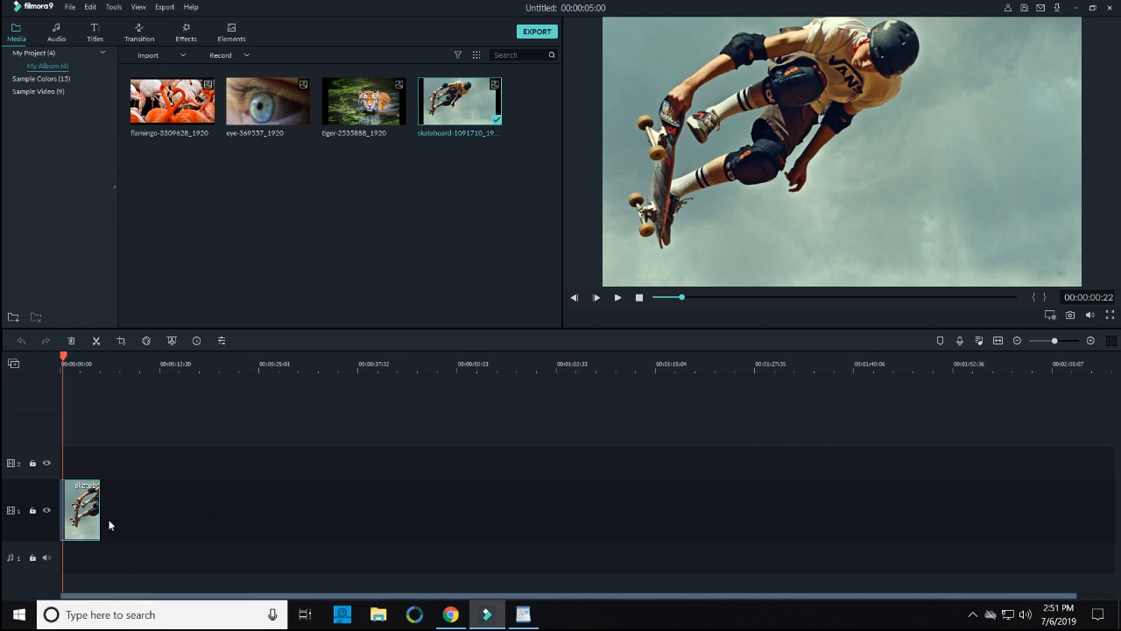
# - Extend the skateboard clip to 00:00:22:48 and sample the white area at the skater's shoe as its white balance color
pyautogui.moveTo(100, 514); pyautogui.dragTo(242, 514)
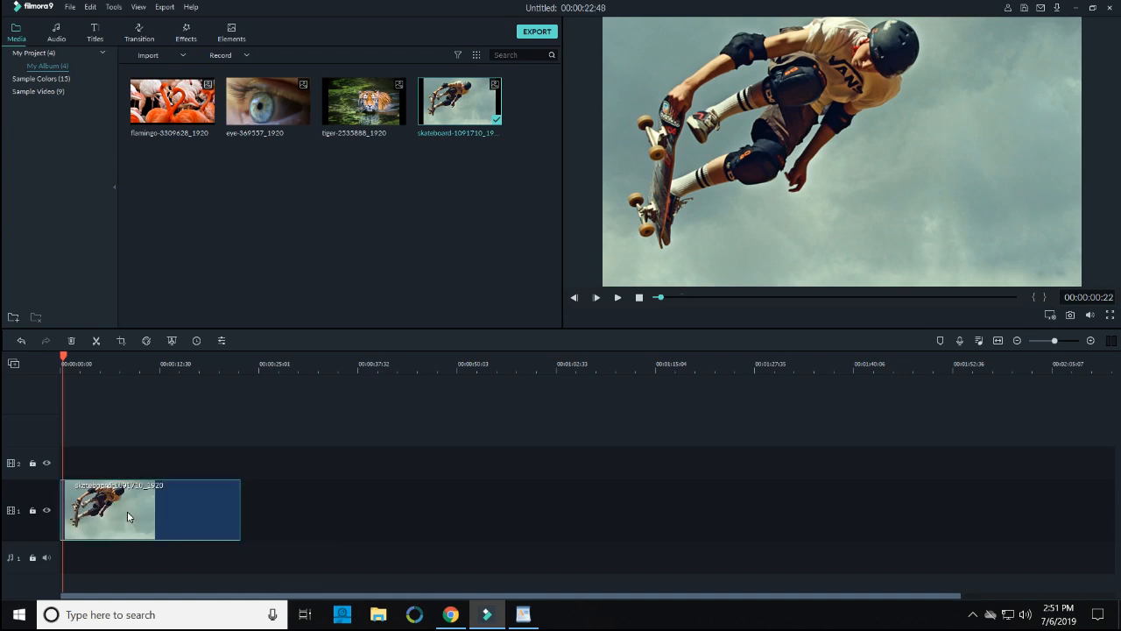
pyautogui.doubleClick(131, 513)
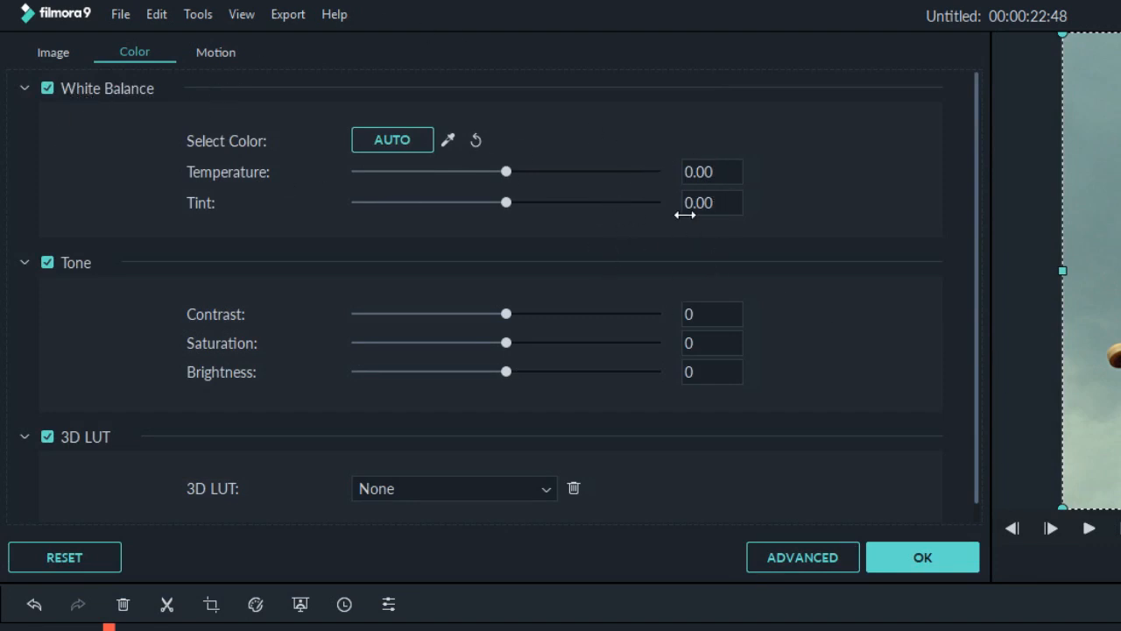
pyautogui.click(448, 138)
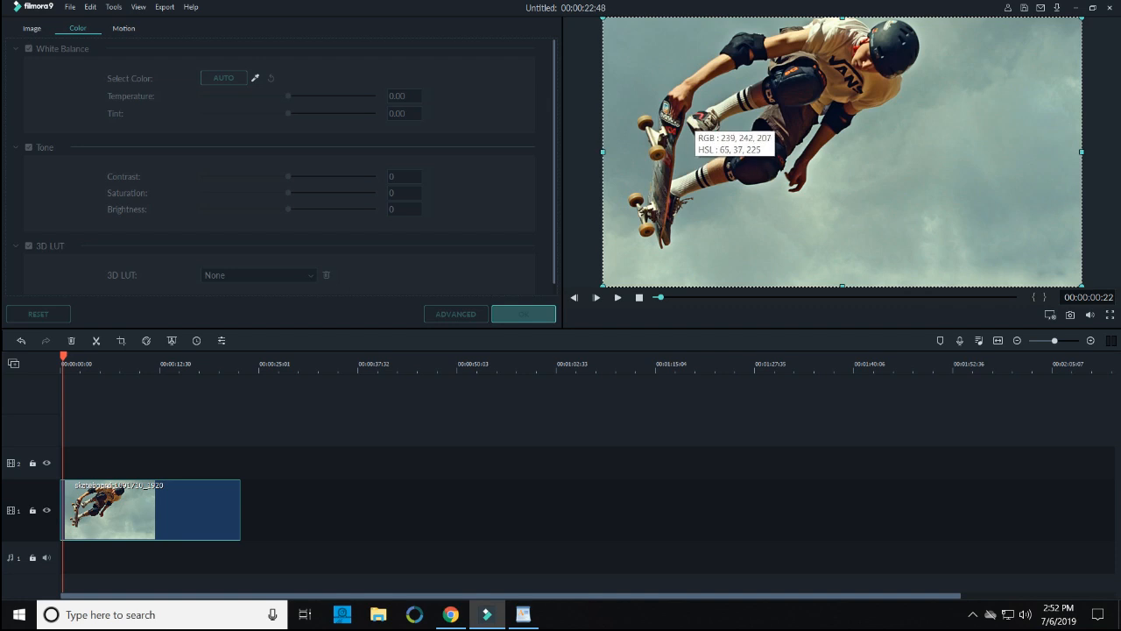
pyautogui.click(692, 130)
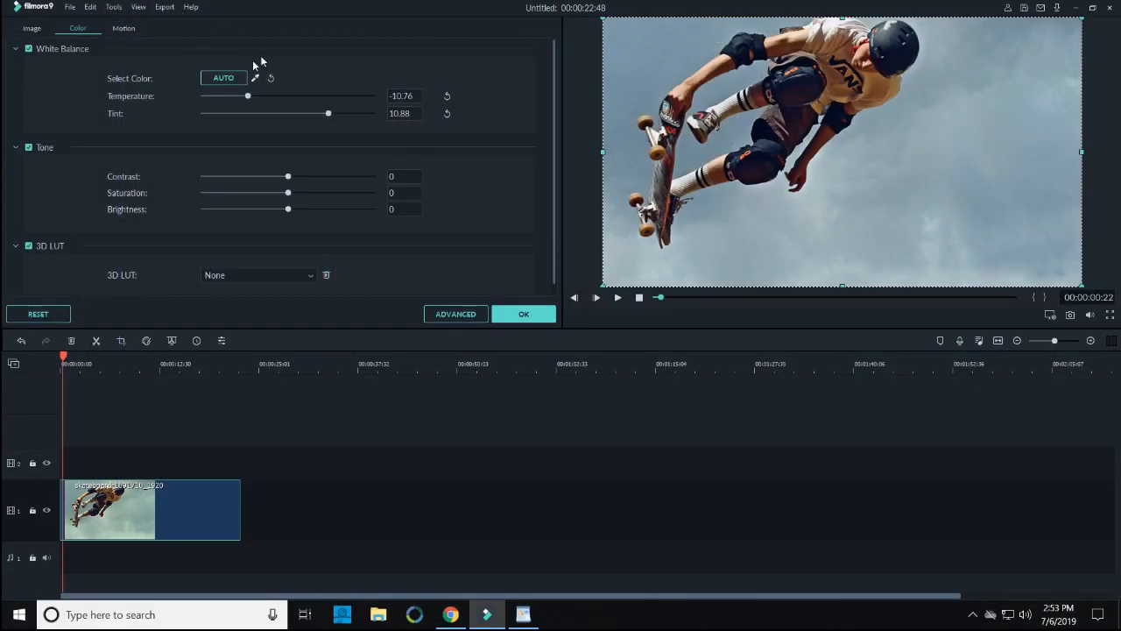
pyautogui.click(254, 79)
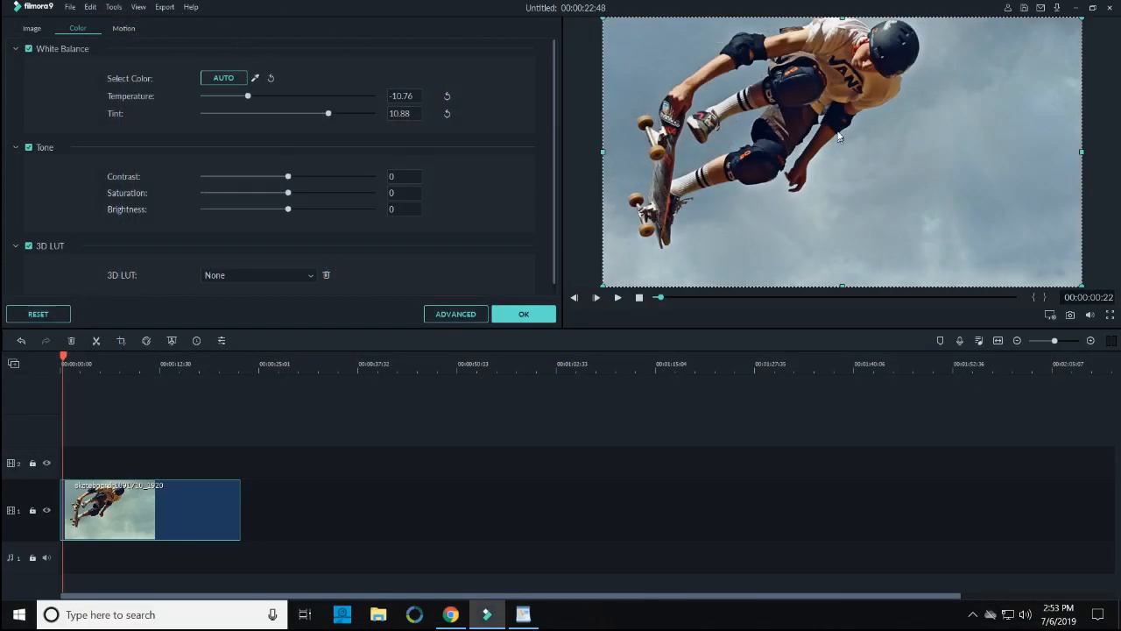
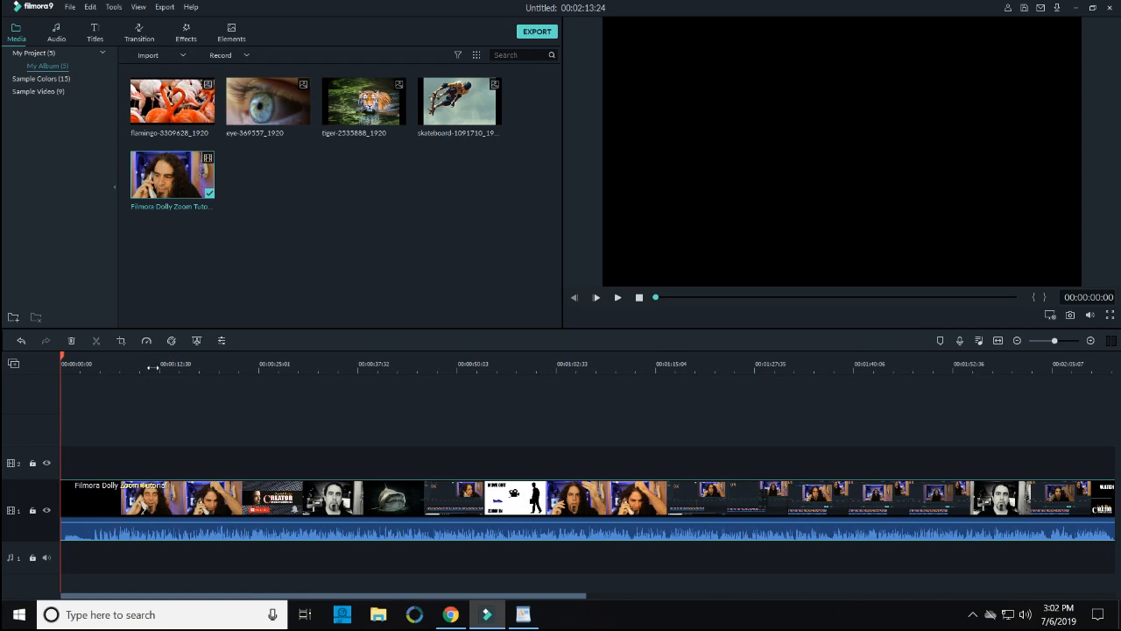
# - Split the Filmora Dolly Zoom Tutorial clip at 00:00:07:38
pyautogui.click(152, 368)
pyautogui.moveTo(154, 357); pyautogui.dragTo(171, 362)
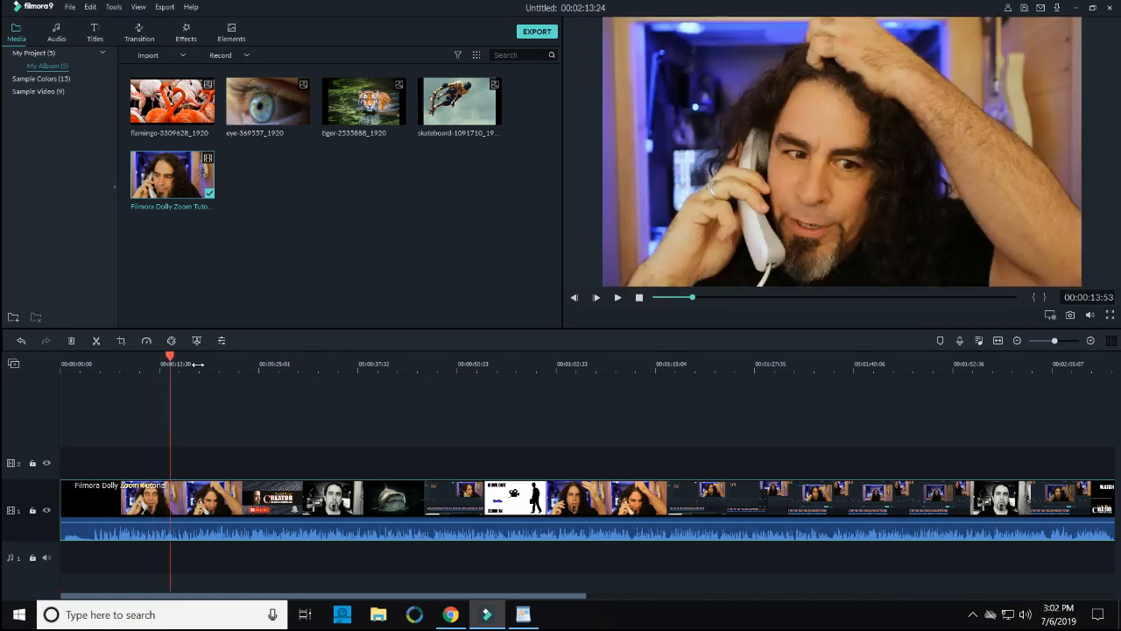
pyautogui.moveTo(174, 360); pyautogui.dragTo(120, 321)
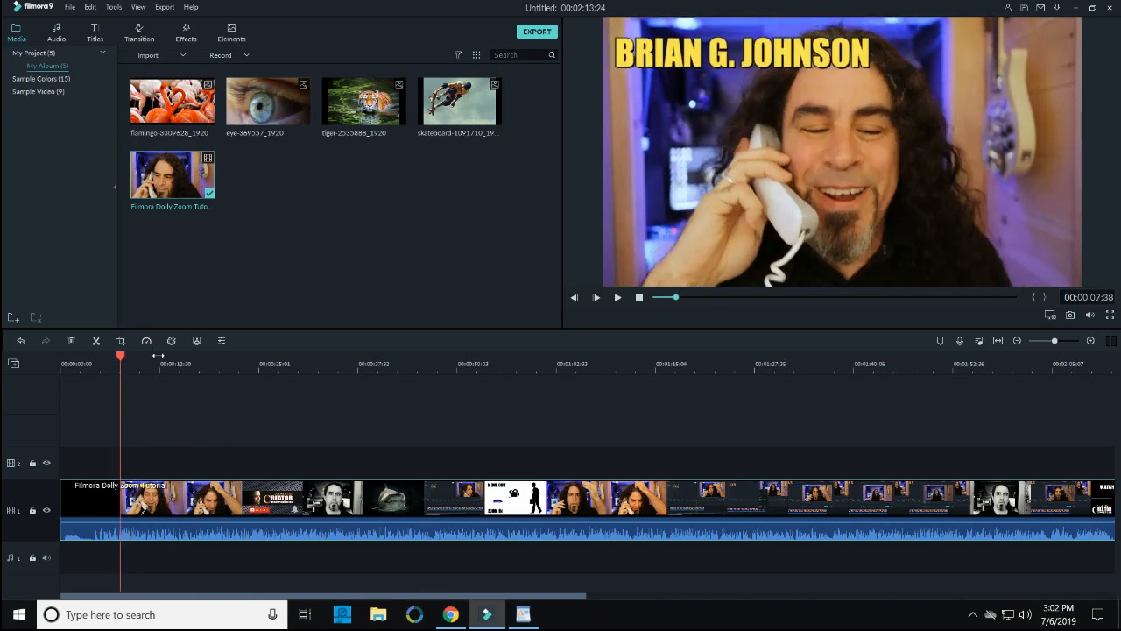
pyautogui.moveTo(150, 366); pyautogui.dragTo(609, 397)
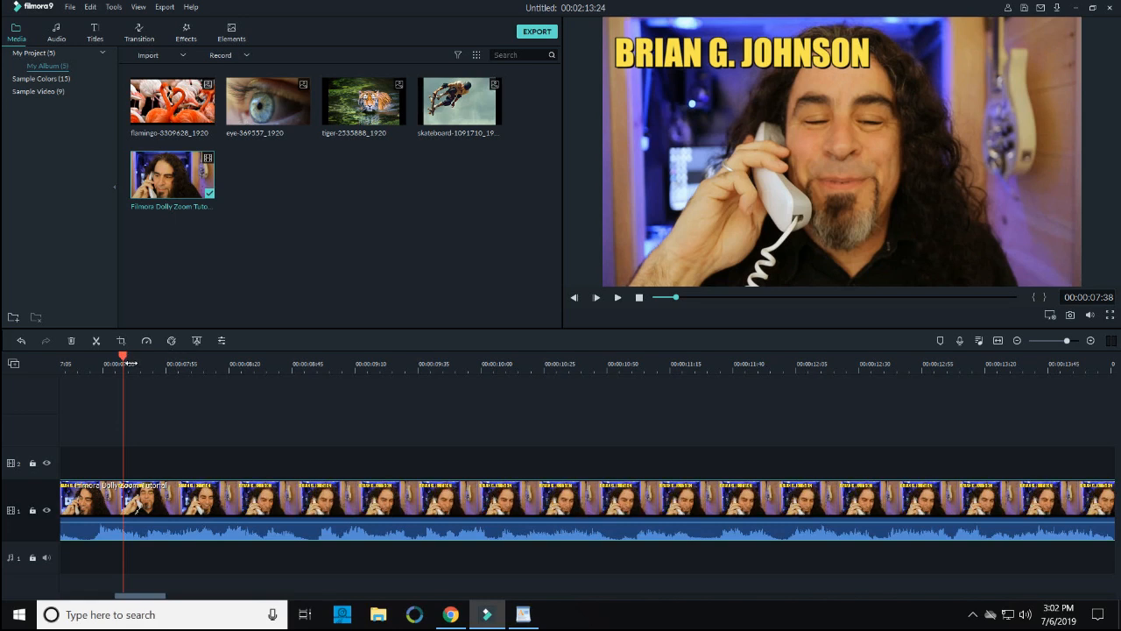
pyautogui.moveTo(131, 364); pyautogui.dragTo(206, 364)
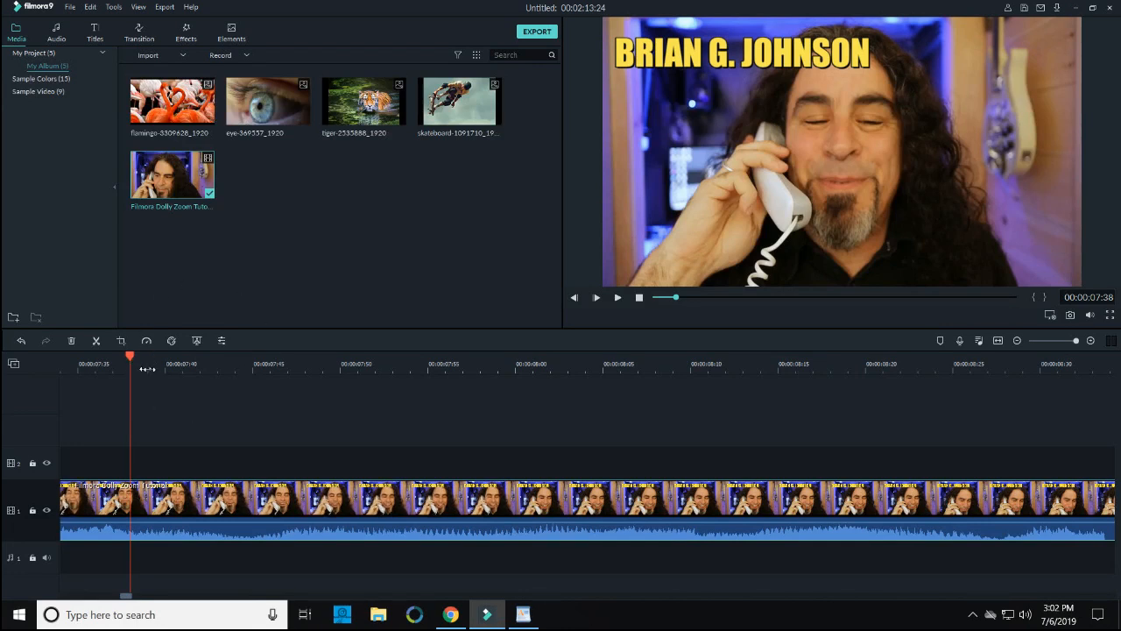
pyautogui.click(97, 341)
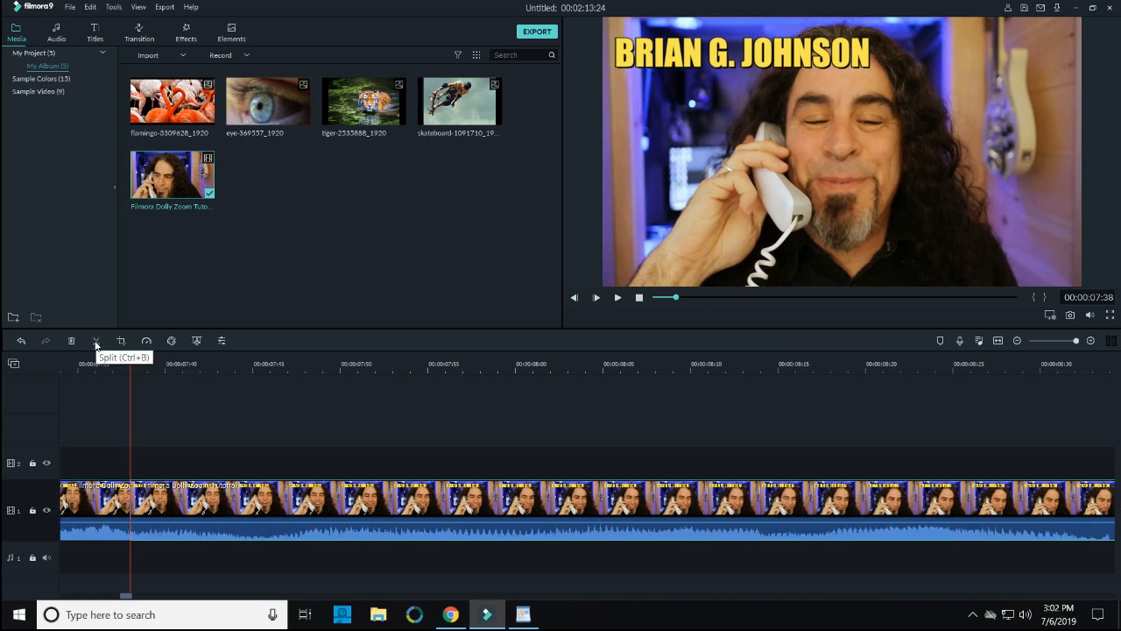
# - Split the Dolly Zoom clip at every frame from 00:00:07:39 through 00:00:07:43 to make single-frame pieces
pyautogui.click(148, 366)
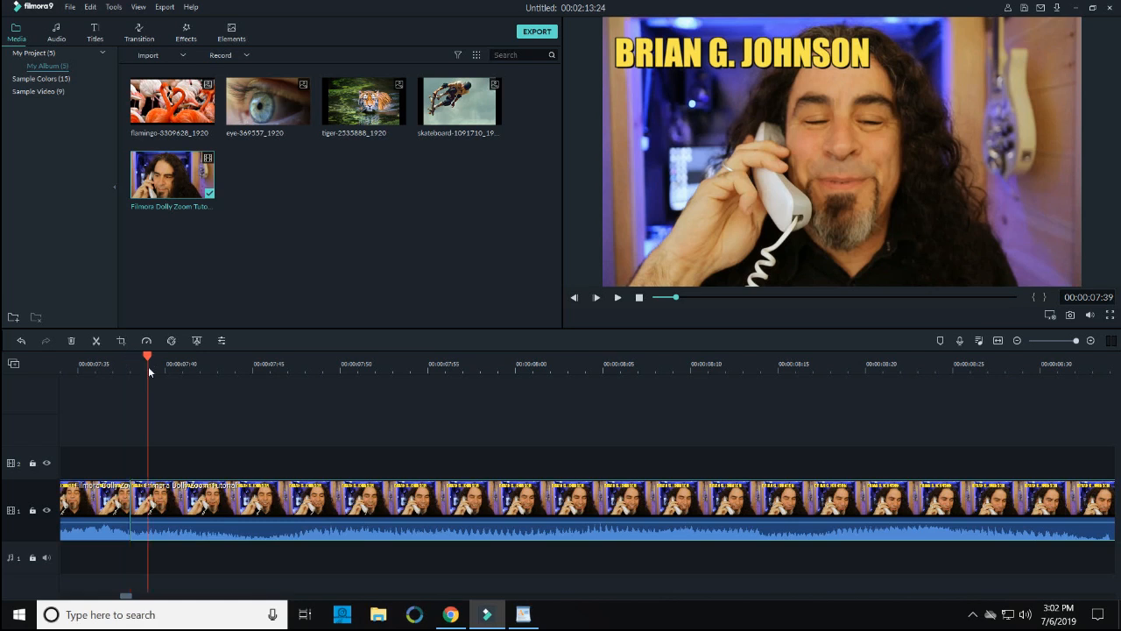
pyautogui.click(97, 341)
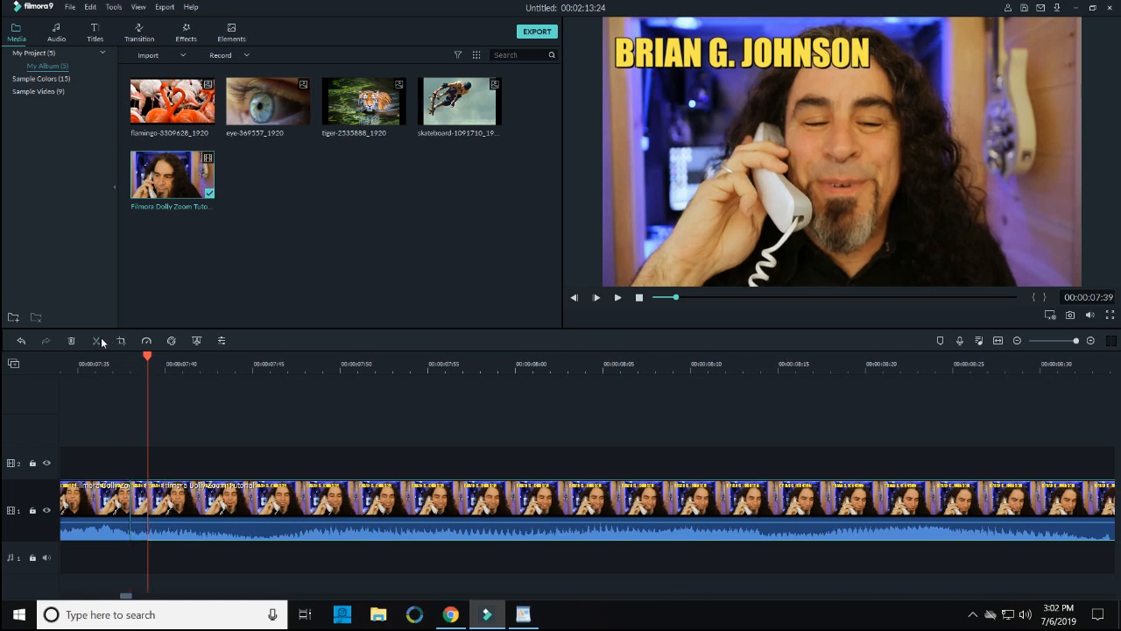
pyautogui.click(165, 366)
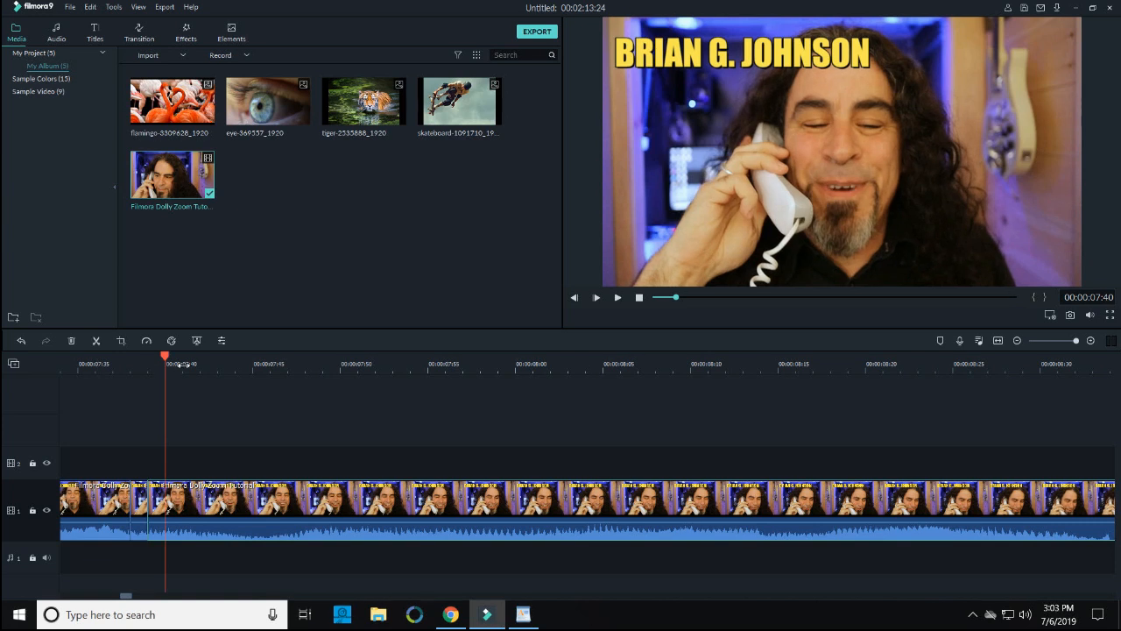
pyautogui.click(96, 340)
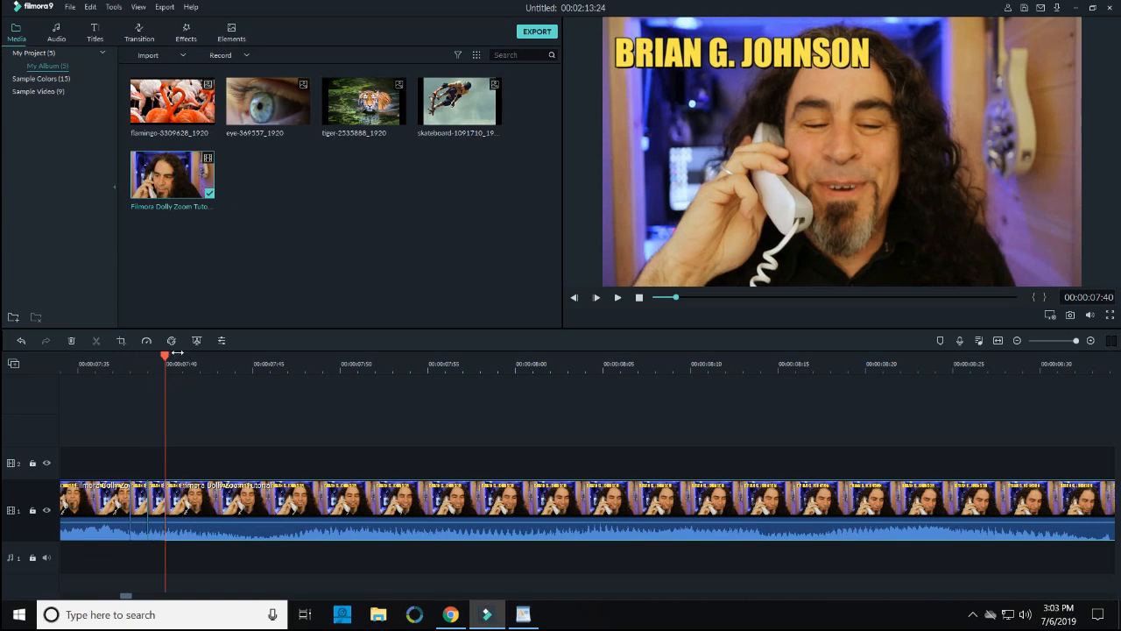
pyautogui.click(180, 353)
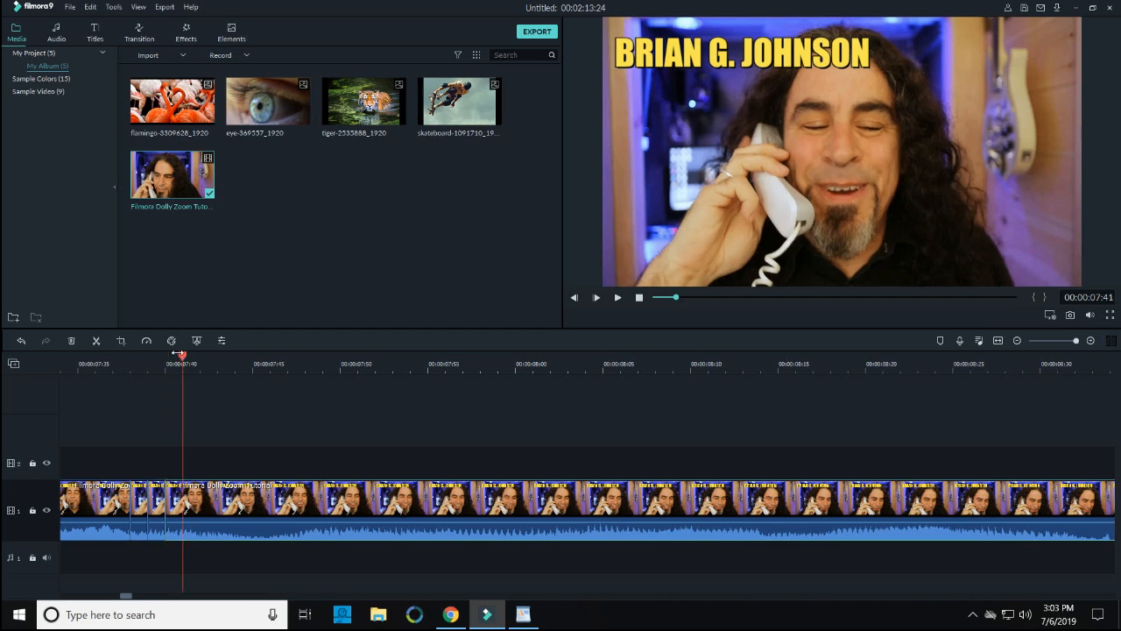
pyautogui.hotkey('ctrl', 'b')
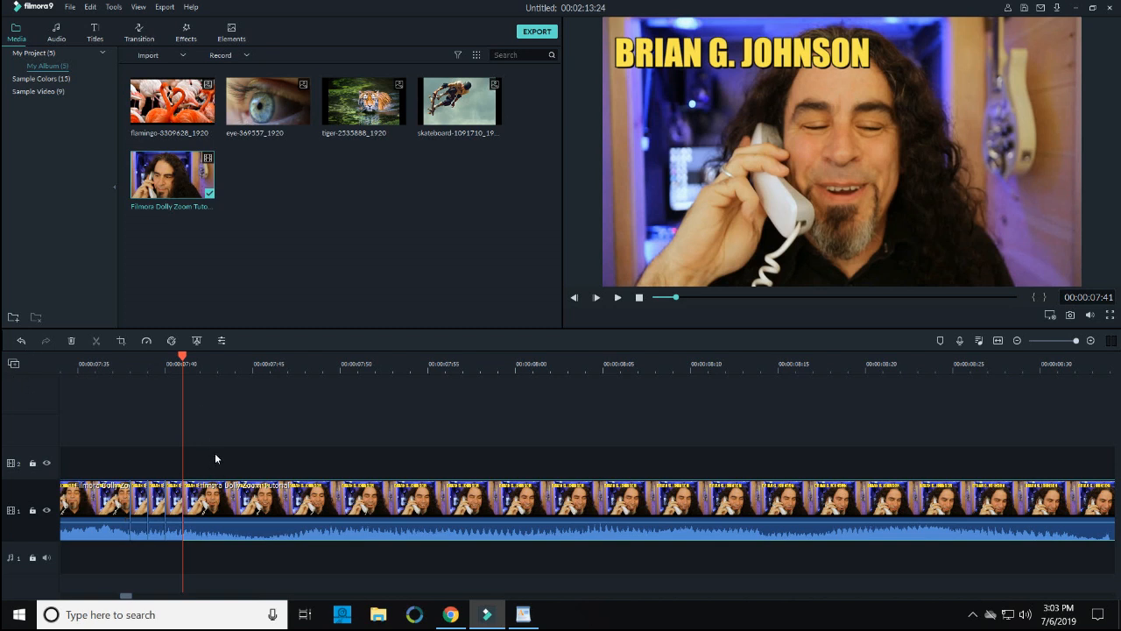
pyautogui.press('Right')
pyautogui.hotkey('ctrl', 'b')
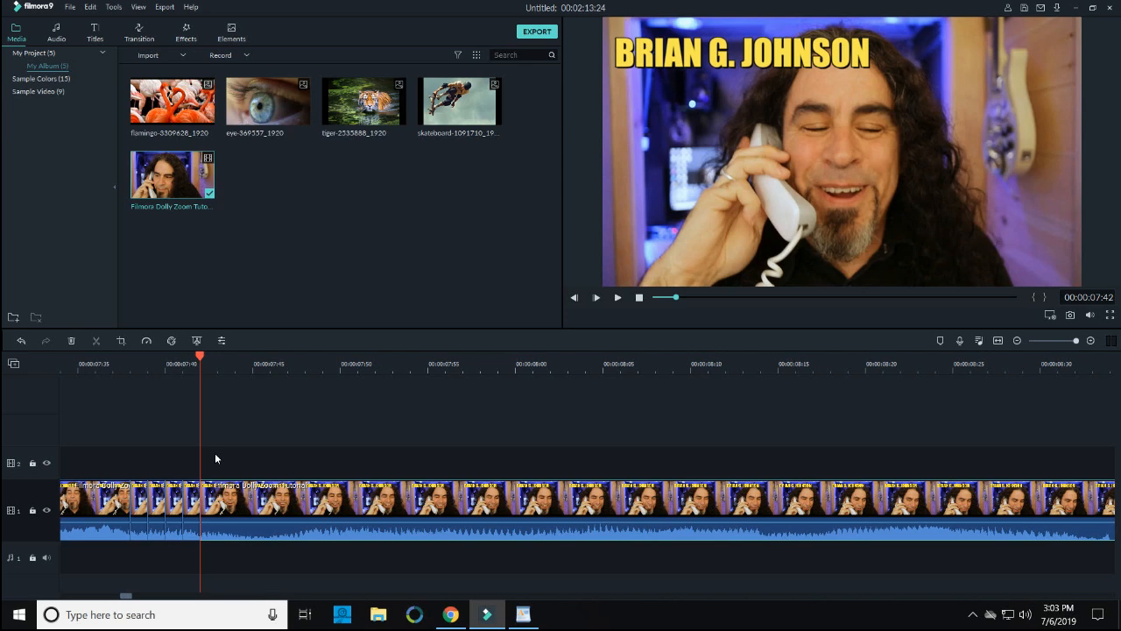
pyautogui.press('Right')
pyautogui.hotkey('ctrl', 'b')
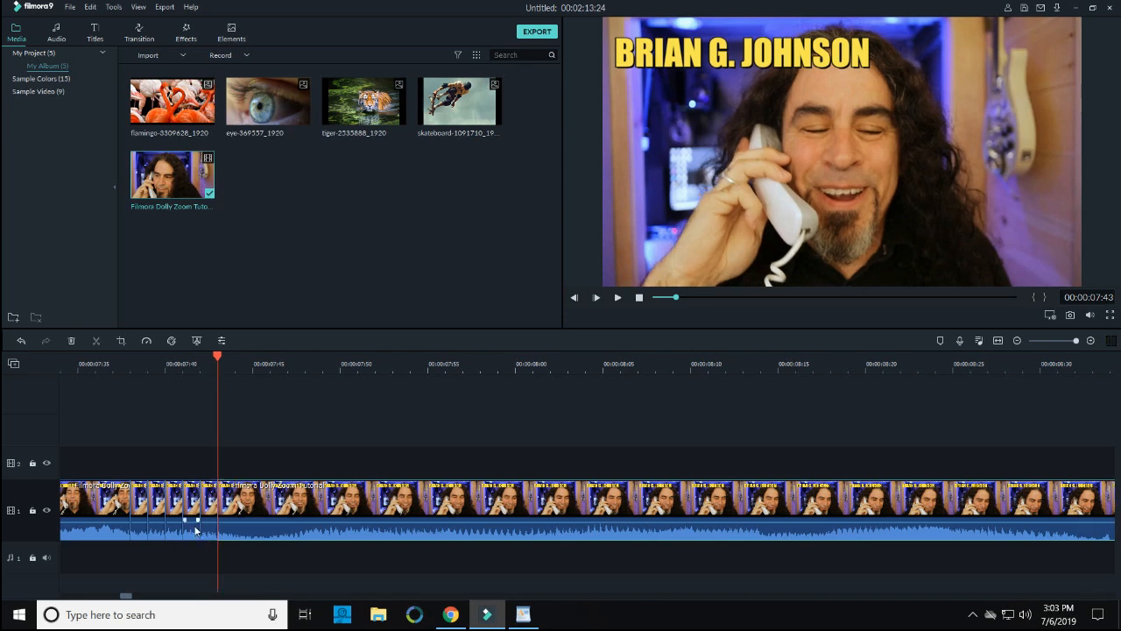
# - Return the playhead to 00:00:07:38 and import the smiley-559124_1280 image from the Desktop folder
pyautogui.click(138, 370)
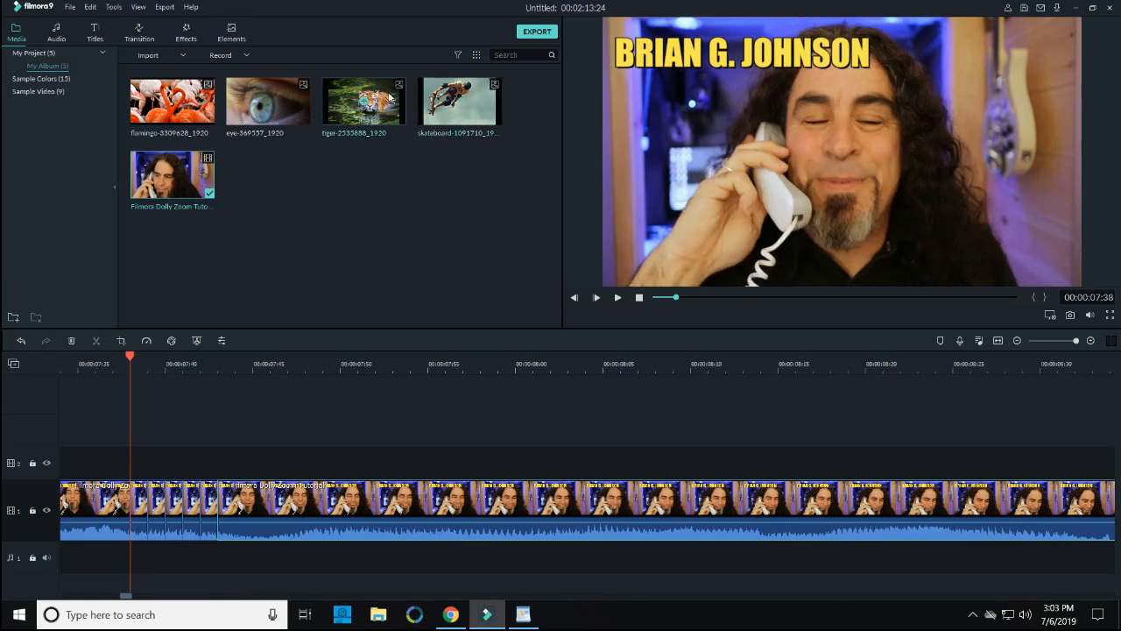
pyautogui.click(171, 57)
pyautogui.click(164, 75)
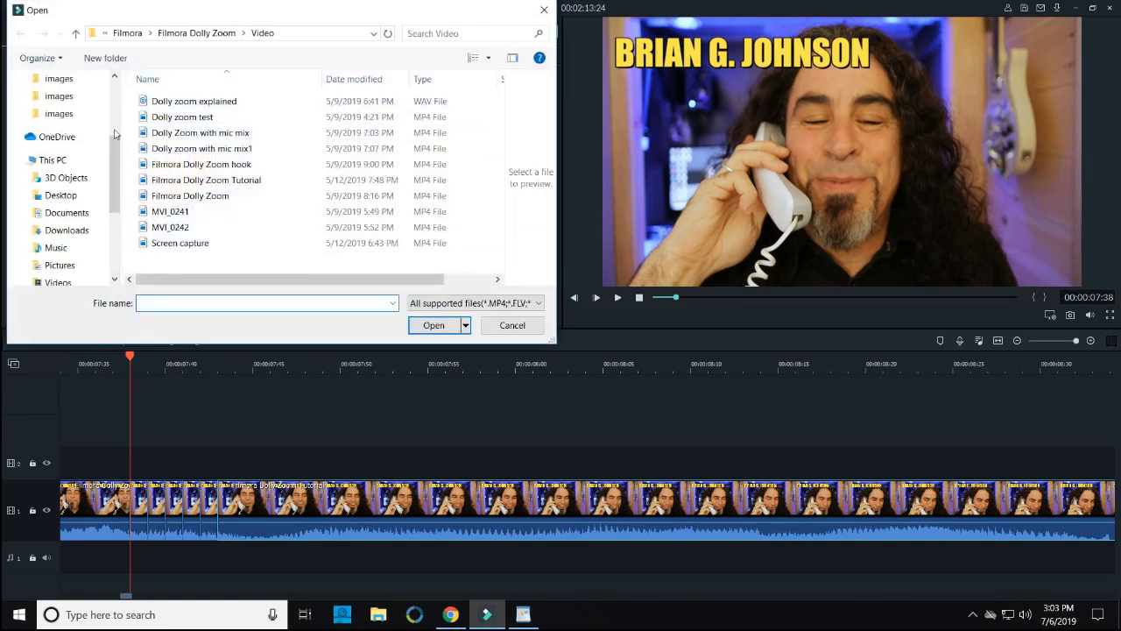
pyautogui.moveTo(109, 176); pyautogui.dragTo(74, 123)
pyautogui.moveTo(114, 155); pyautogui.dragTo(112, 98)
pyautogui.click(54, 124)
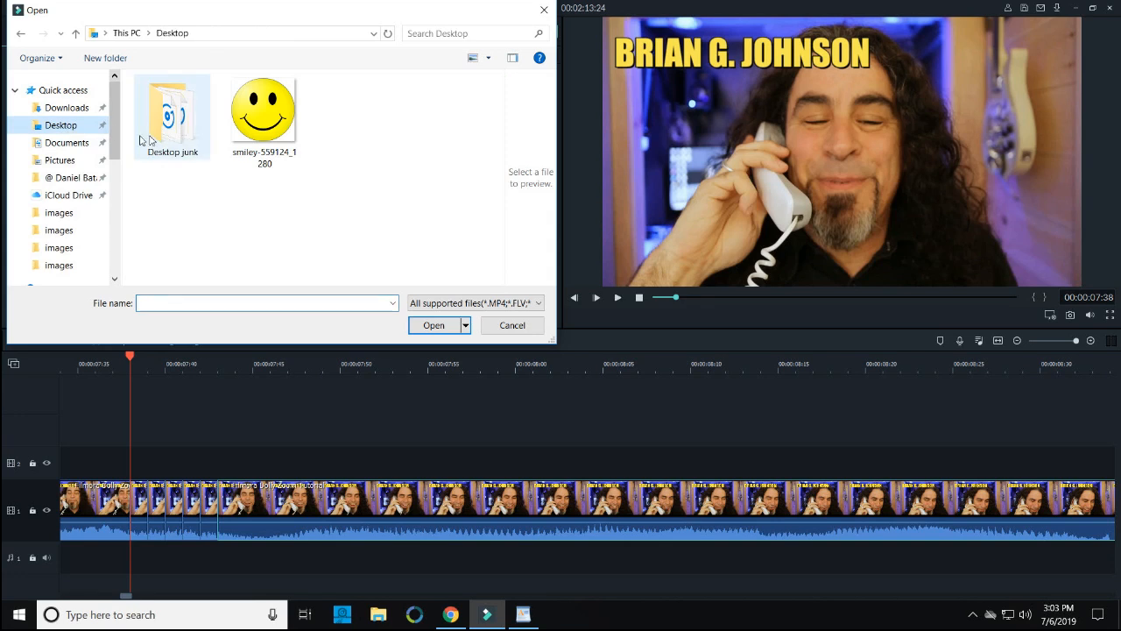
pyautogui.doubleClick(257, 118)
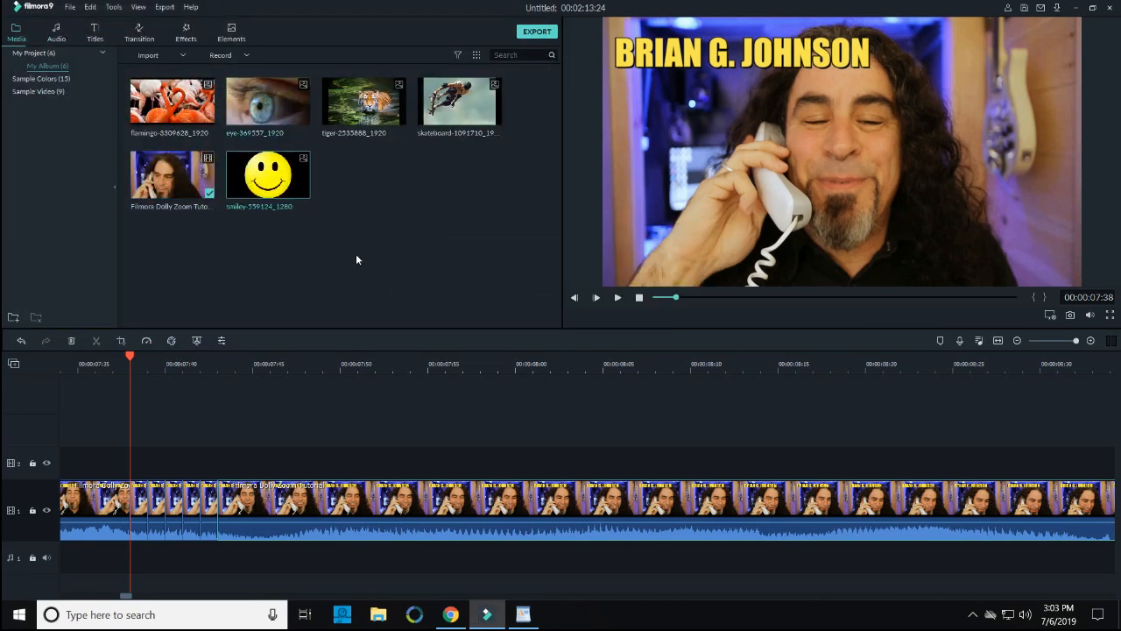
# - Place the smiley image on video track 2 at 00:00:07:38, splitting it at 00:00:07:39 and deleting the remainder to leave one frame
pyautogui.moveTo(285, 184)
pyautogui.moveTo(280, 188); pyautogui.dragTo(122, 479)
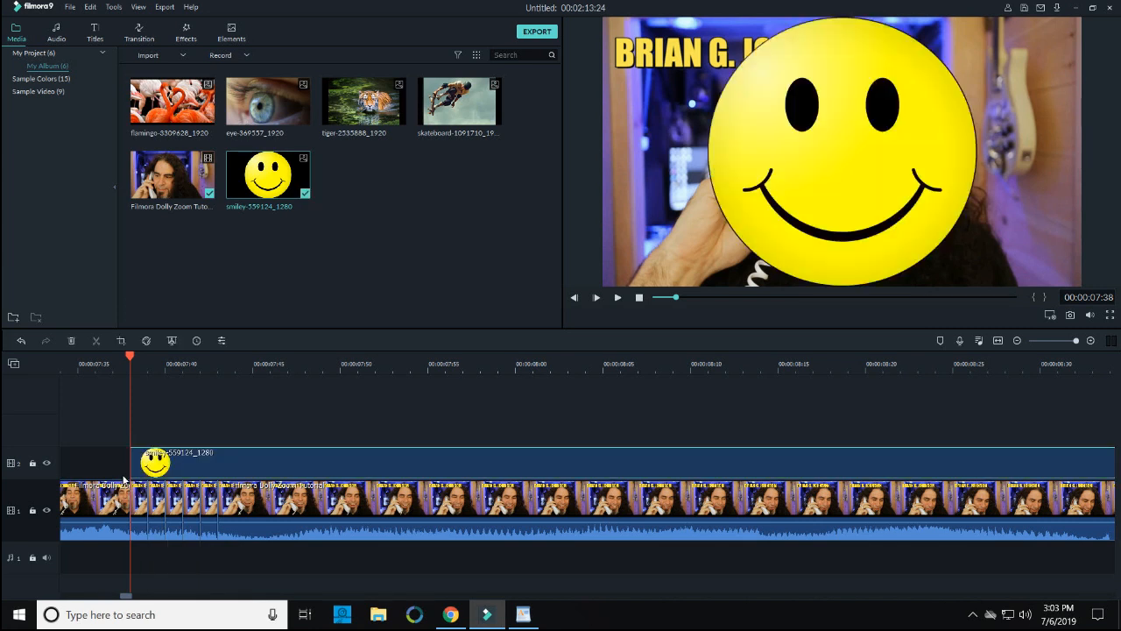
pyautogui.click(148, 367)
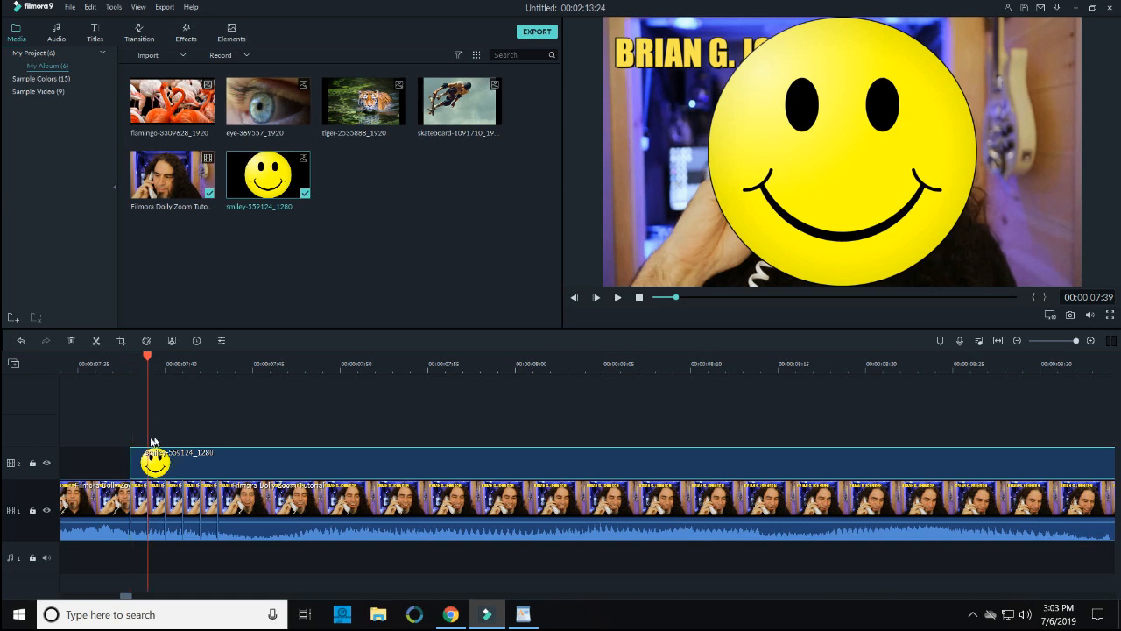
pyautogui.click(96, 341)
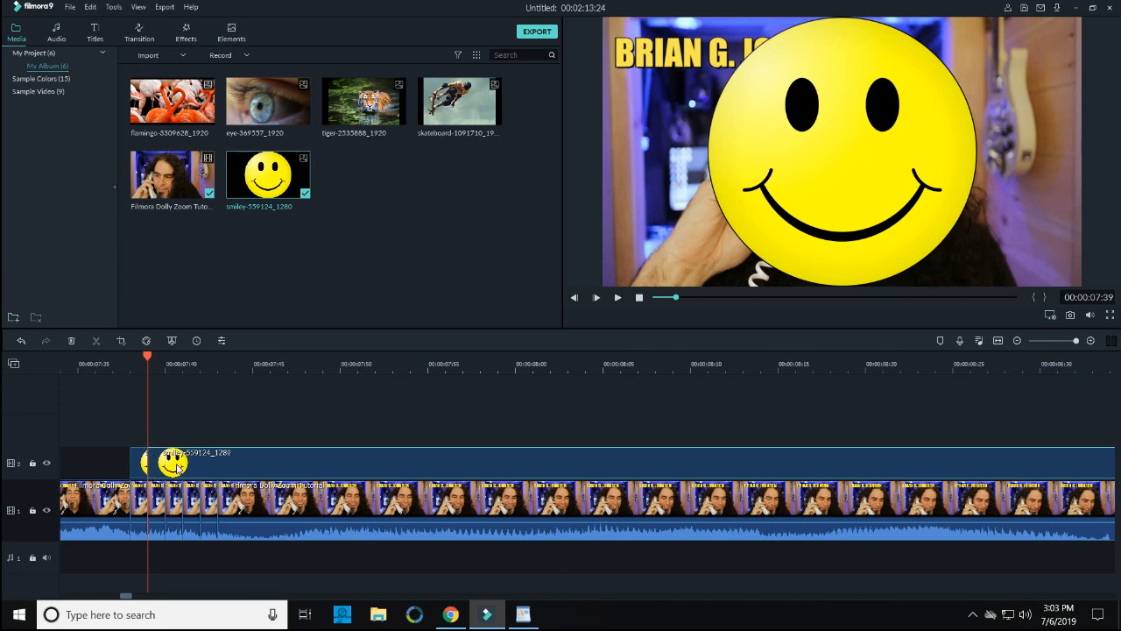
pyautogui.press('Delete')
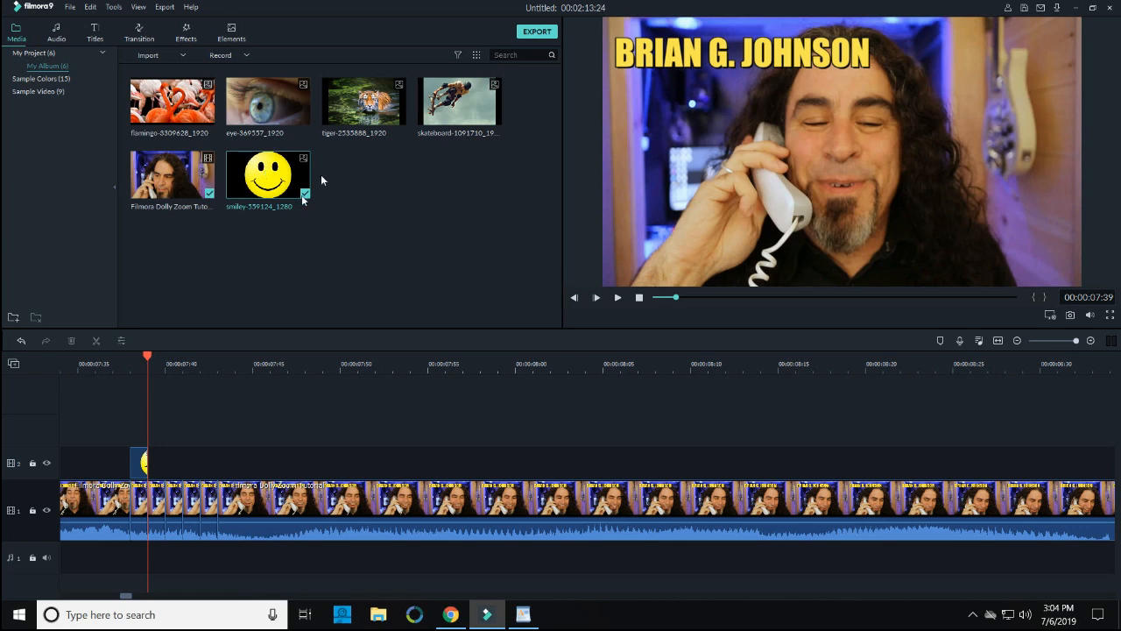
# - Lock video track 1, then shrink the smiley in the preview and position it over the man's face at 00:00:07:38
pyautogui.click(130, 369)
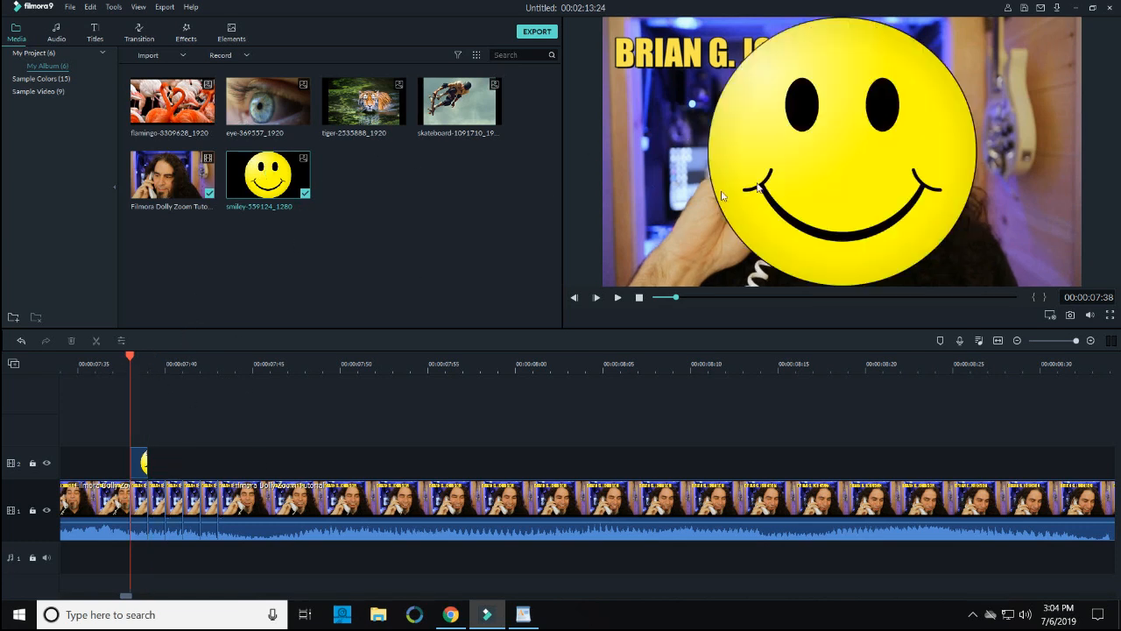
pyautogui.click(33, 511)
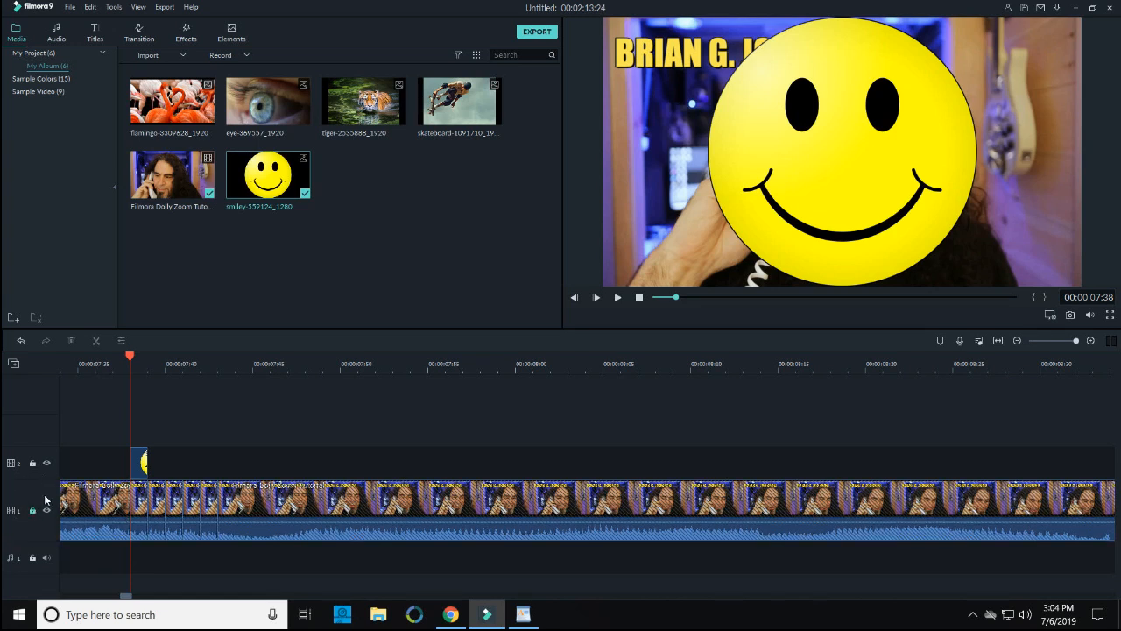
pyautogui.doubleClick(831, 145)
pyautogui.moveTo(706, 285); pyautogui.dragTo(771, 233)
pyautogui.moveTo(902, 165); pyautogui.dragTo(870, 182)
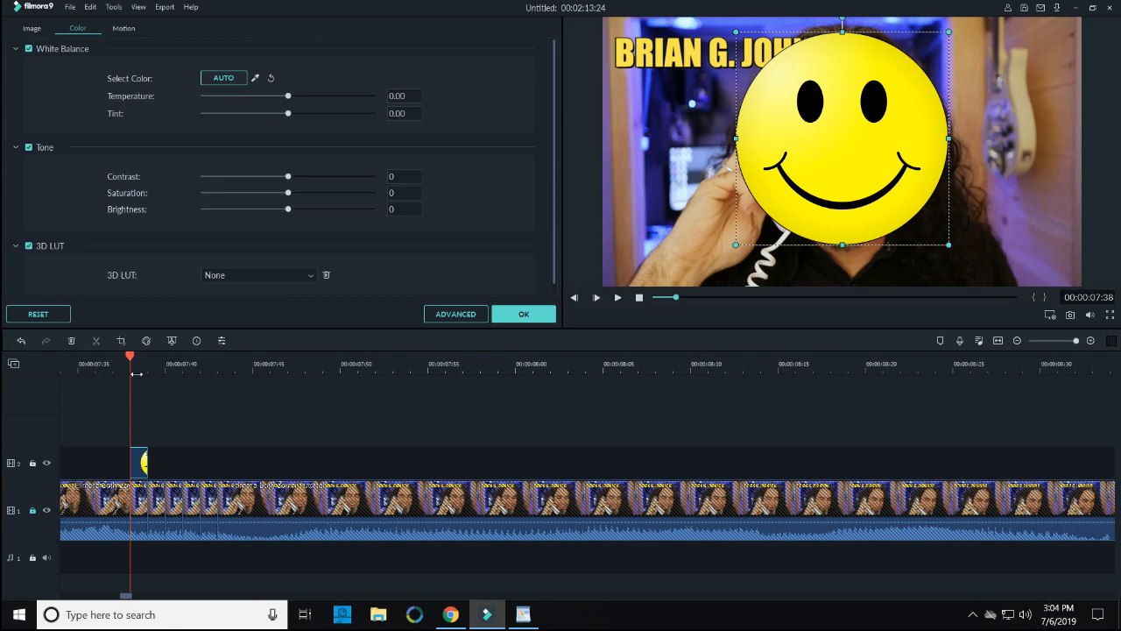
# - Copy the single-frame smiley on video track 2 and paste the copy at 00:00:07:39
pyautogui.moveTo(131, 356); pyautogui.dragTo(150, 372)
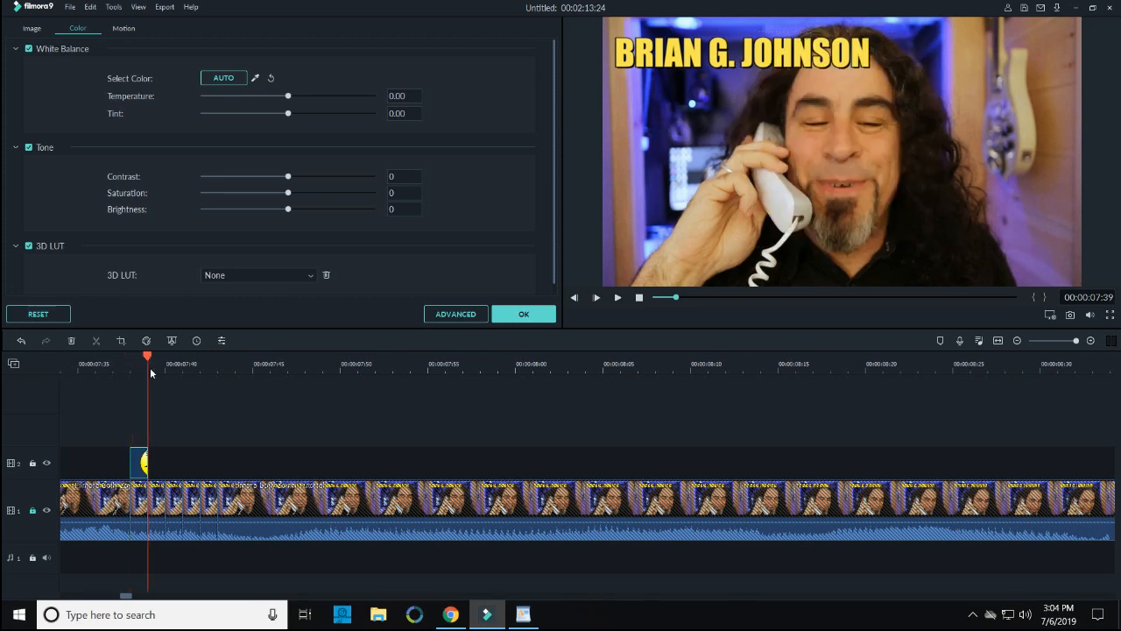
pyautogui.rightClick(143, 462)
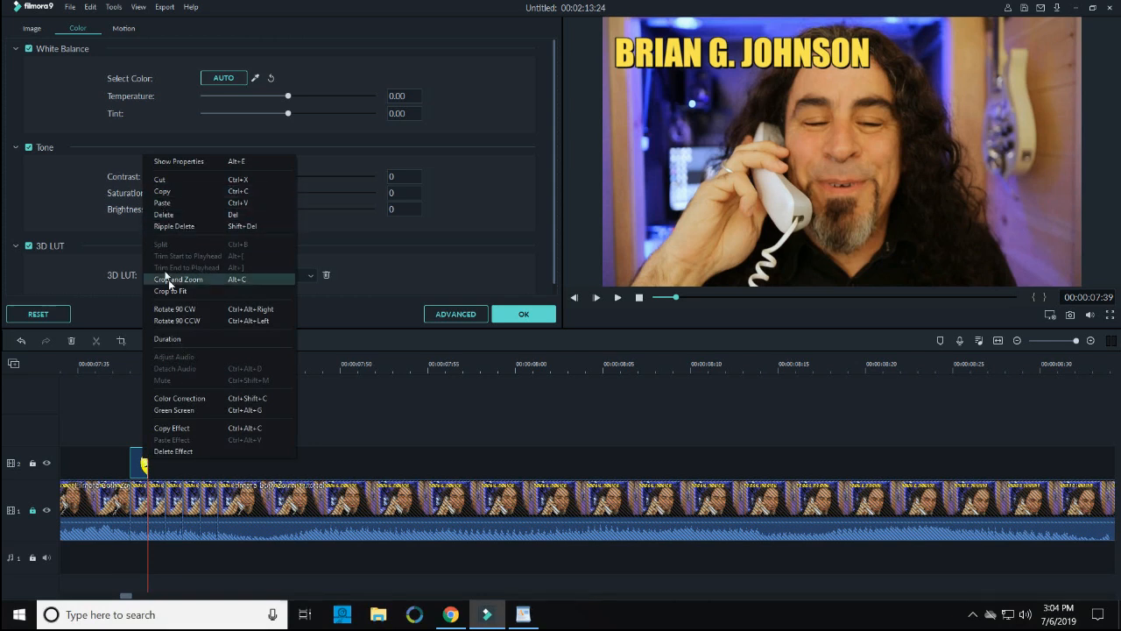
pyautogui.click(164, 194)
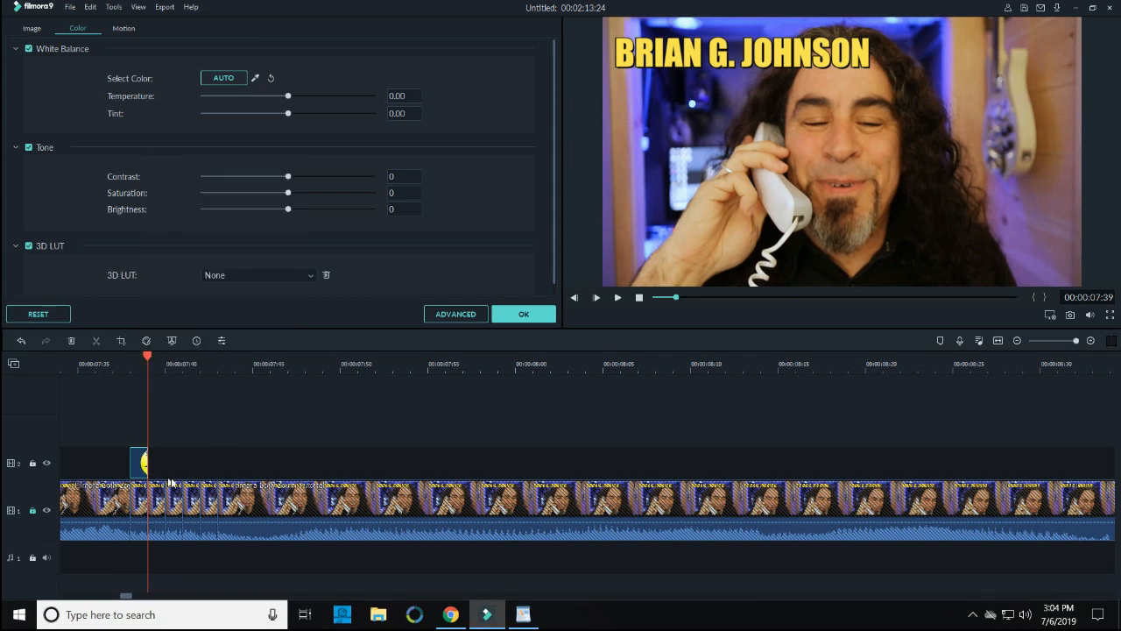
pyautogui.rightClick(158, 452)
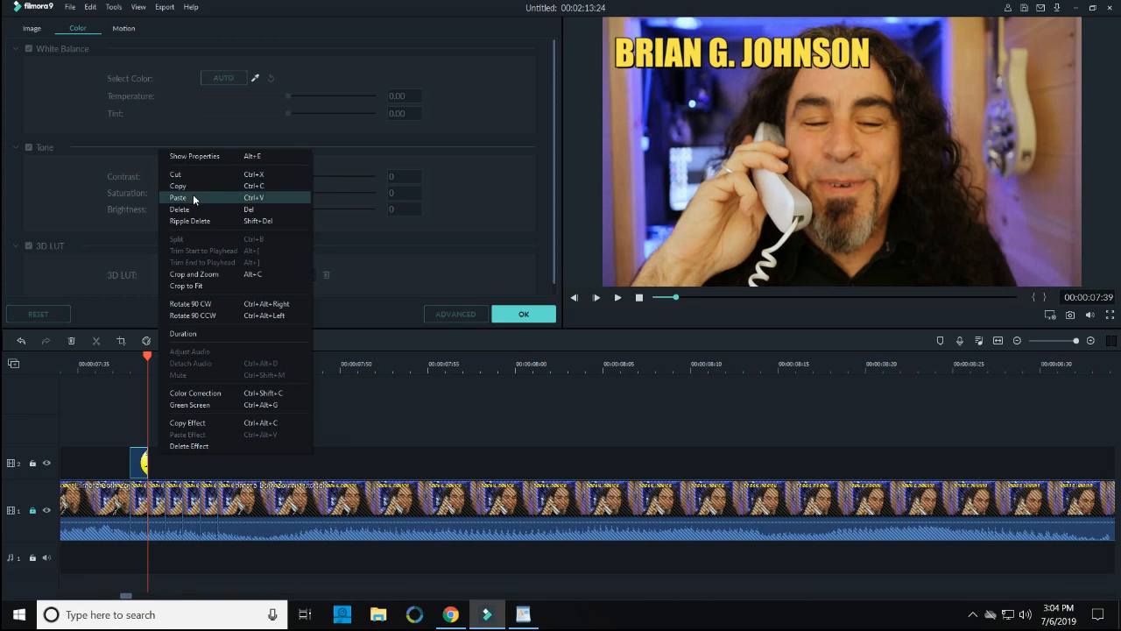
pyautogui.click(193, 196)
# - Move the smiley at 00:00:07:39 slightly right and down in the preview to cover the man's face
pyautogui.click(148, 368)
pyautogui.click(841, 150)
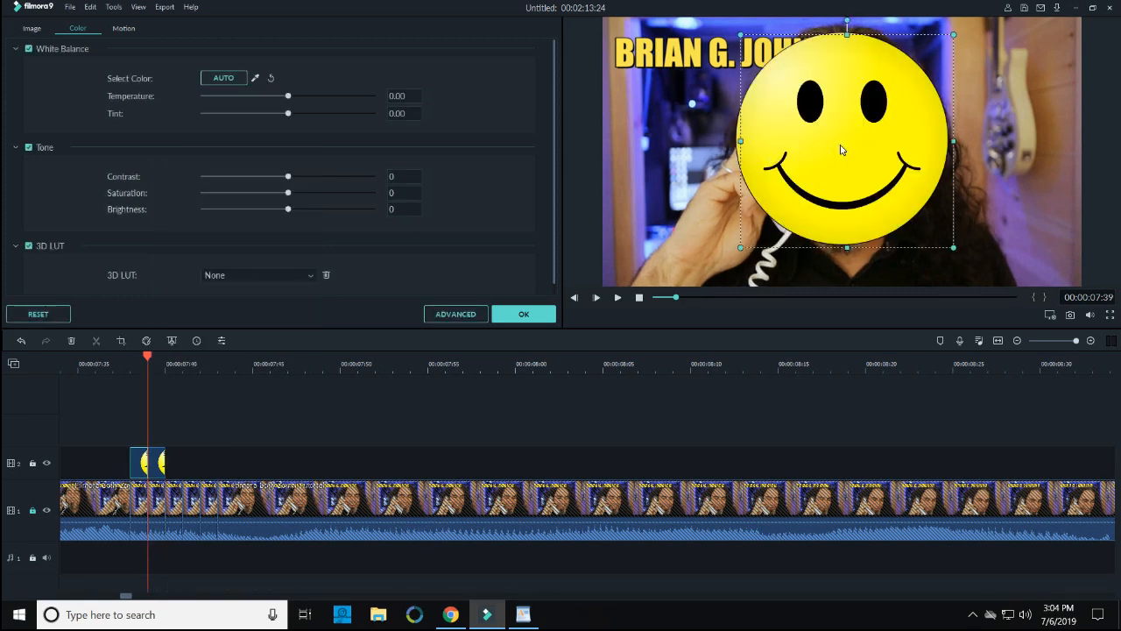
pyautogui.moveTo(844, 152); pyautogui.dragTo(846, 152)
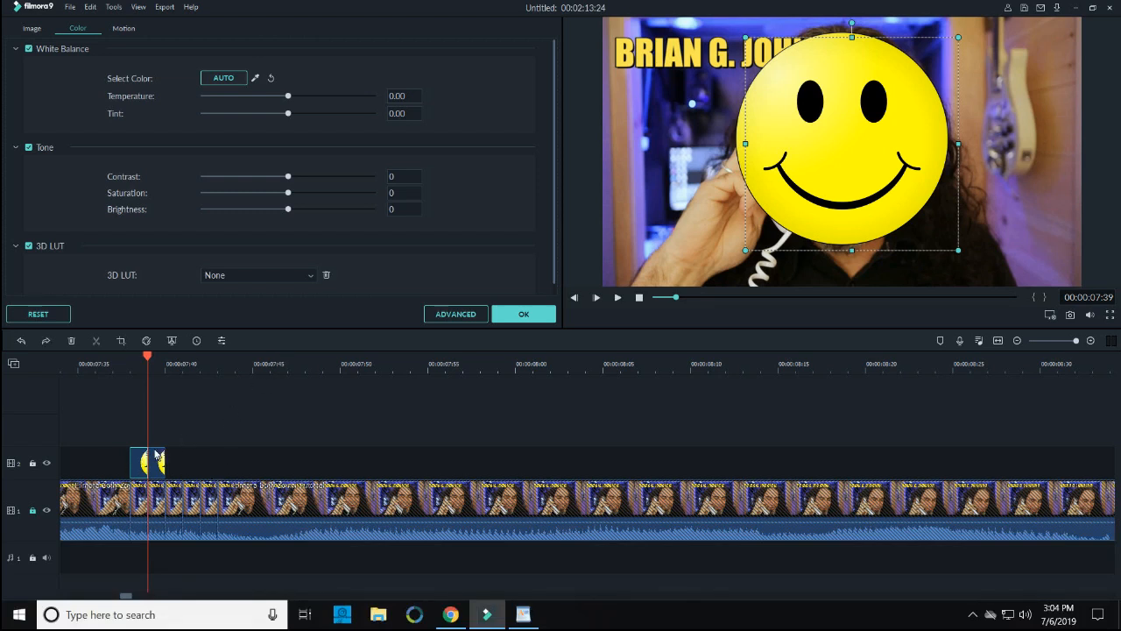
pyautogui.click(130, 363)
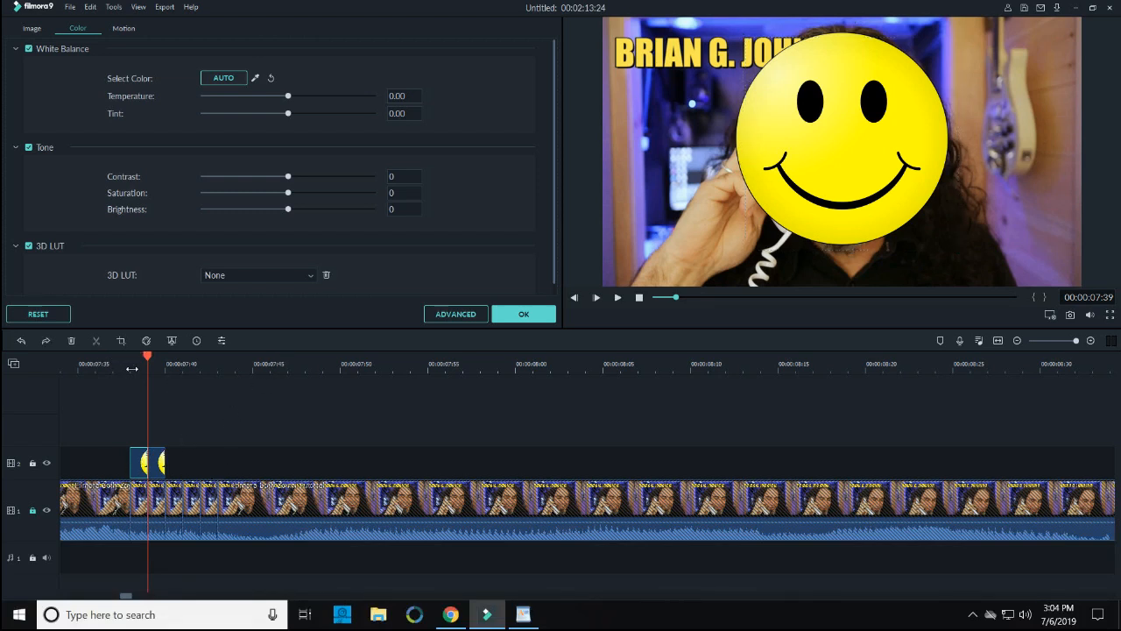
pyautogui.click(143, 461)
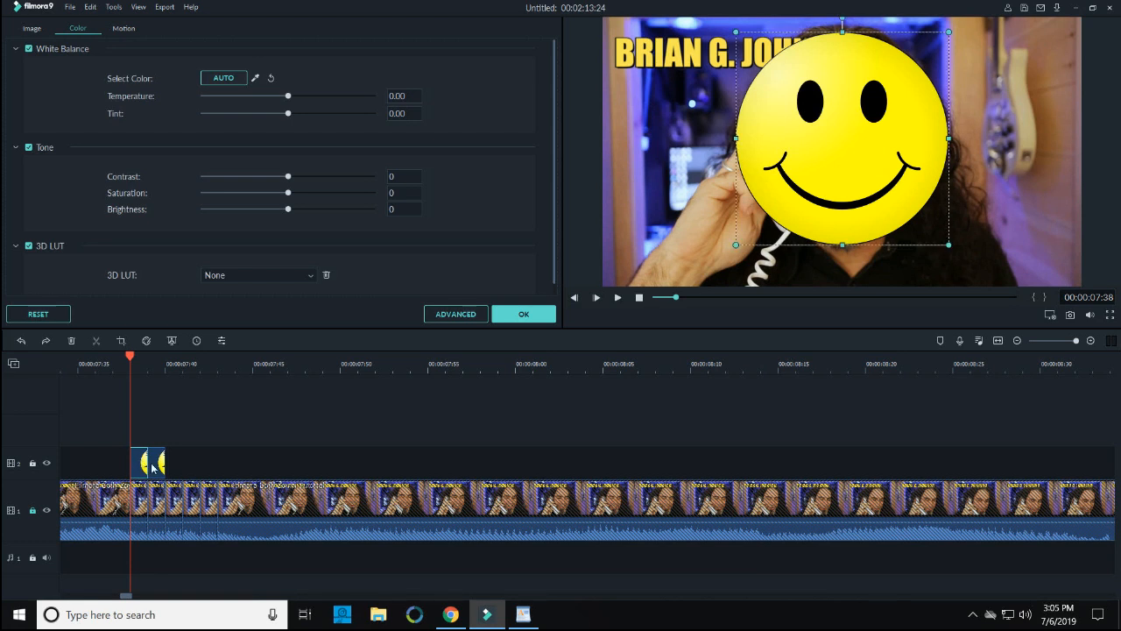
pyautogui.click(148, 371)
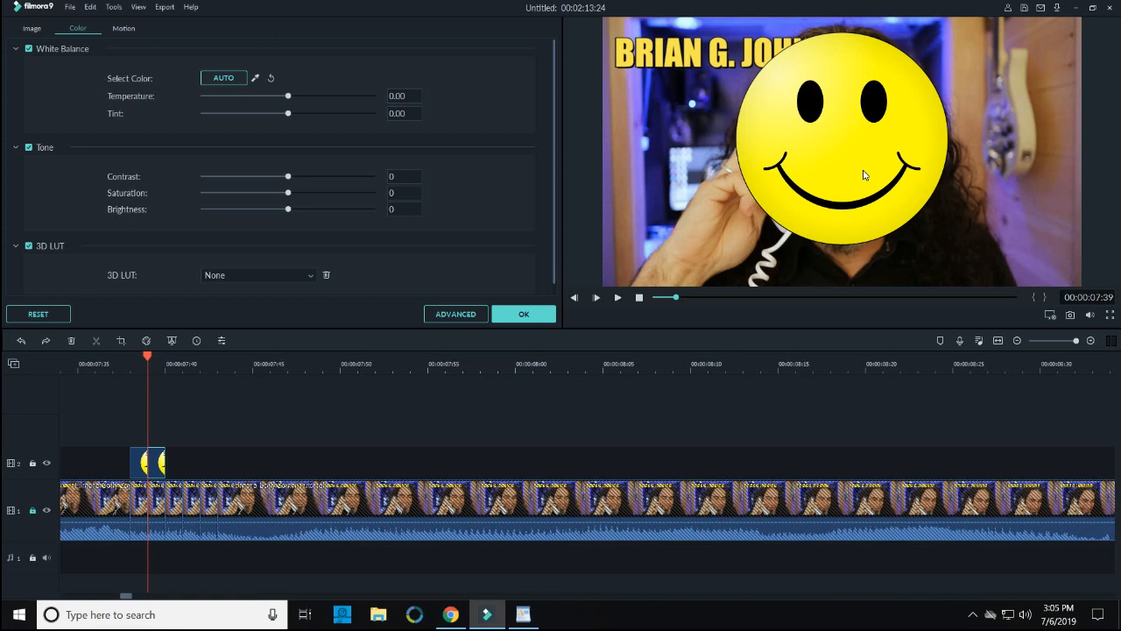
pyautogui.moveTo(858, 167); pyautogui.dragTo(864, 176)
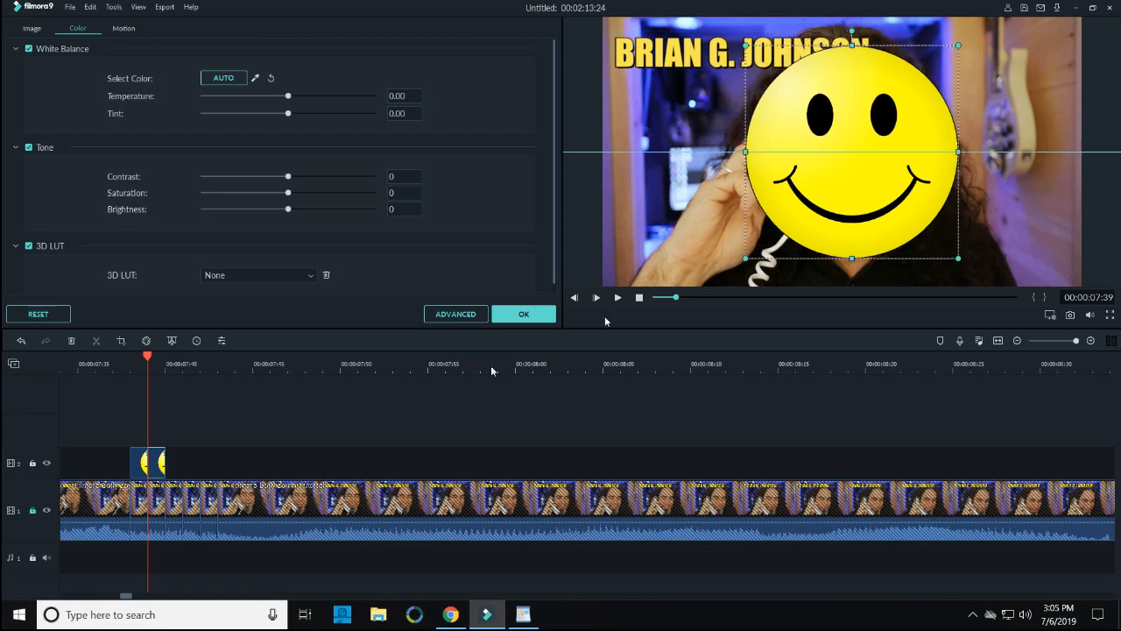
# - Paste another smiley copy at 00:00:07:40 and shift it slightly right and down over the man's face
pyautogui.click(166, 368)
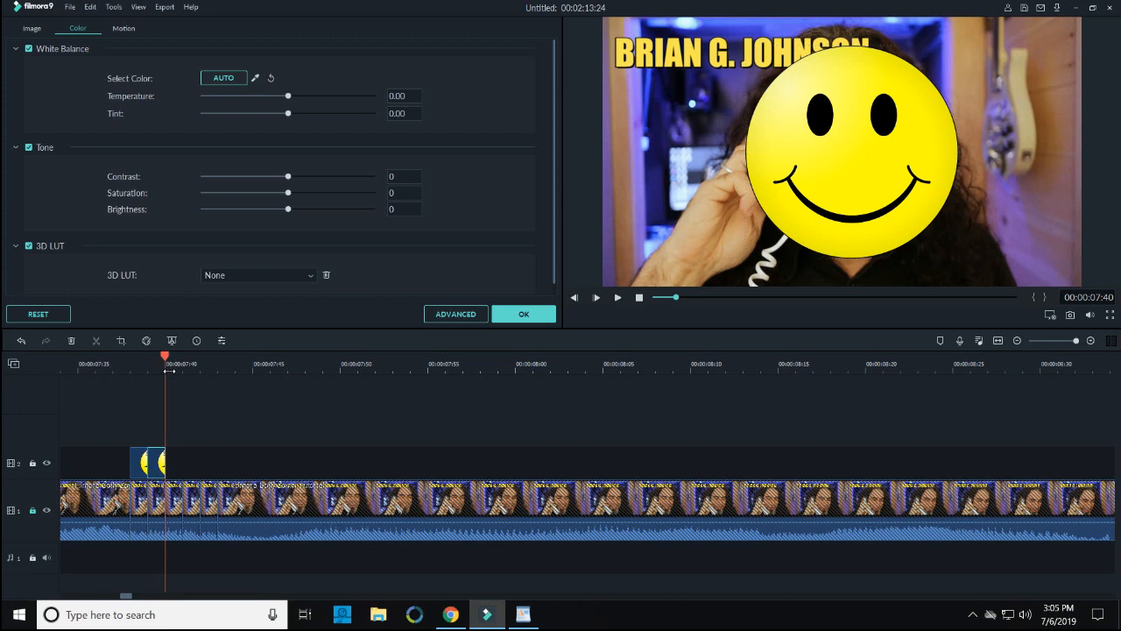
pyautogui.rightClick(172, 452)
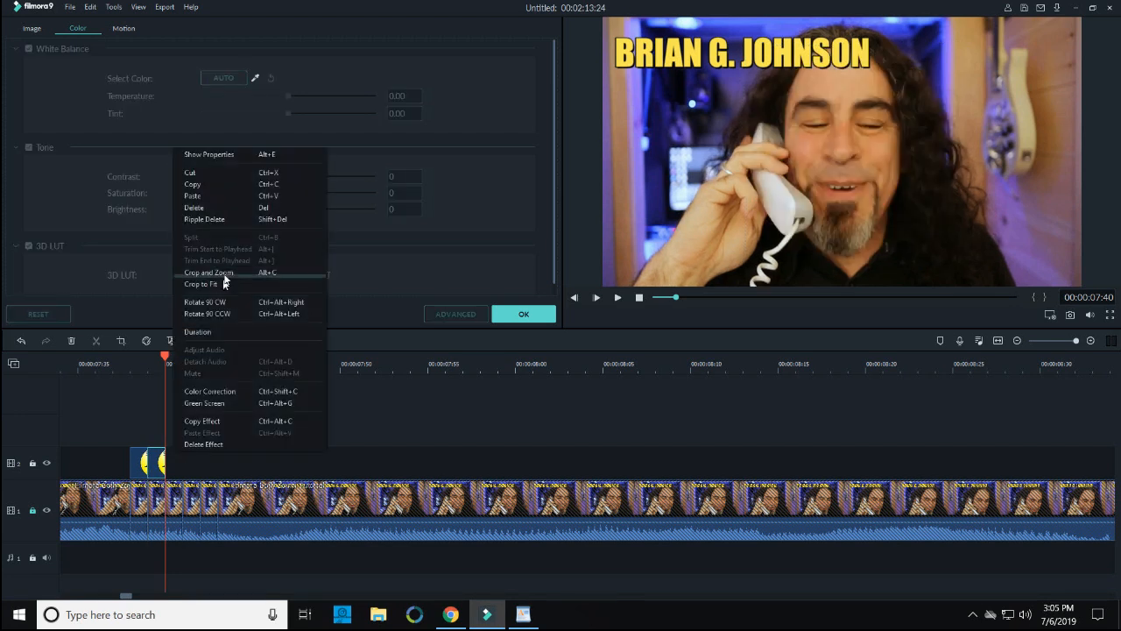
pyautogui.click(208, 205)
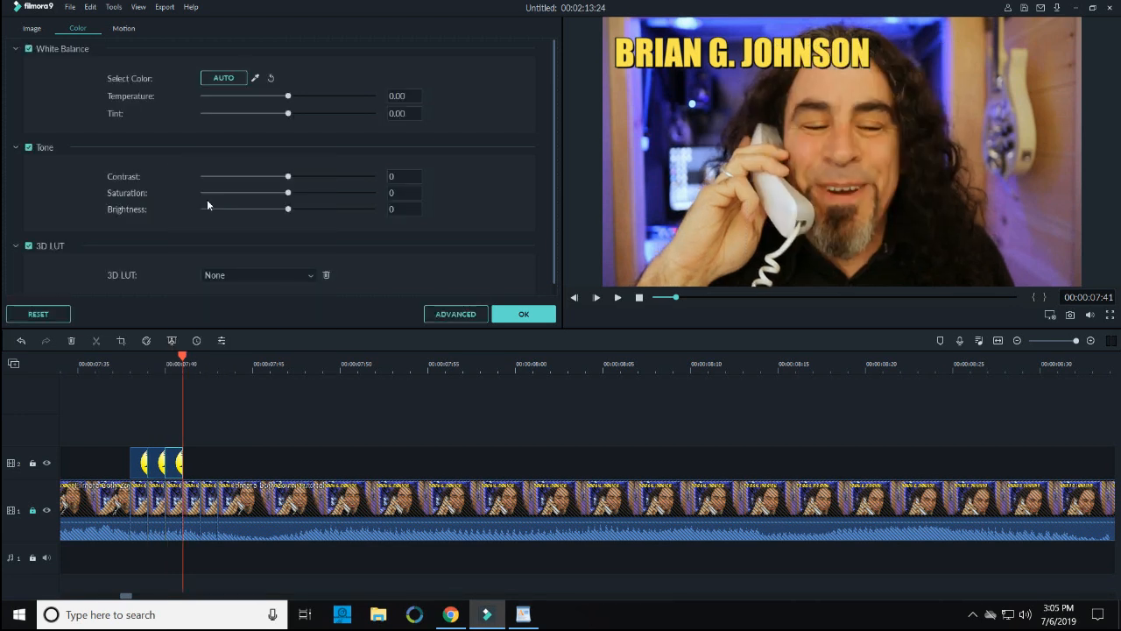
pyautogui.click(164, 364)
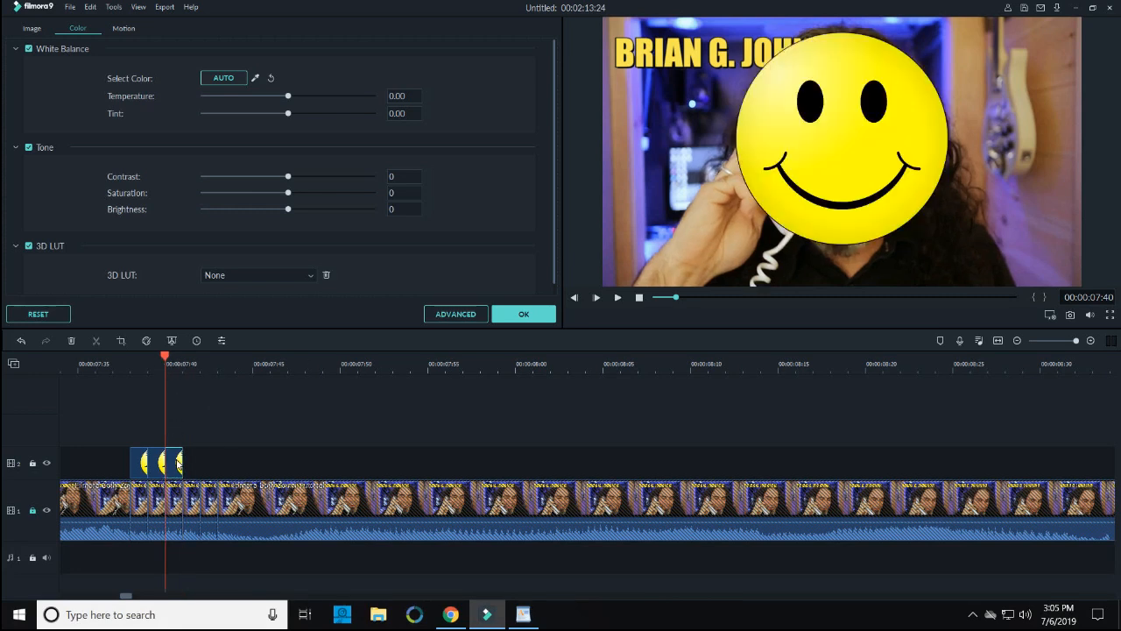
pyautogui.click(822, 176)
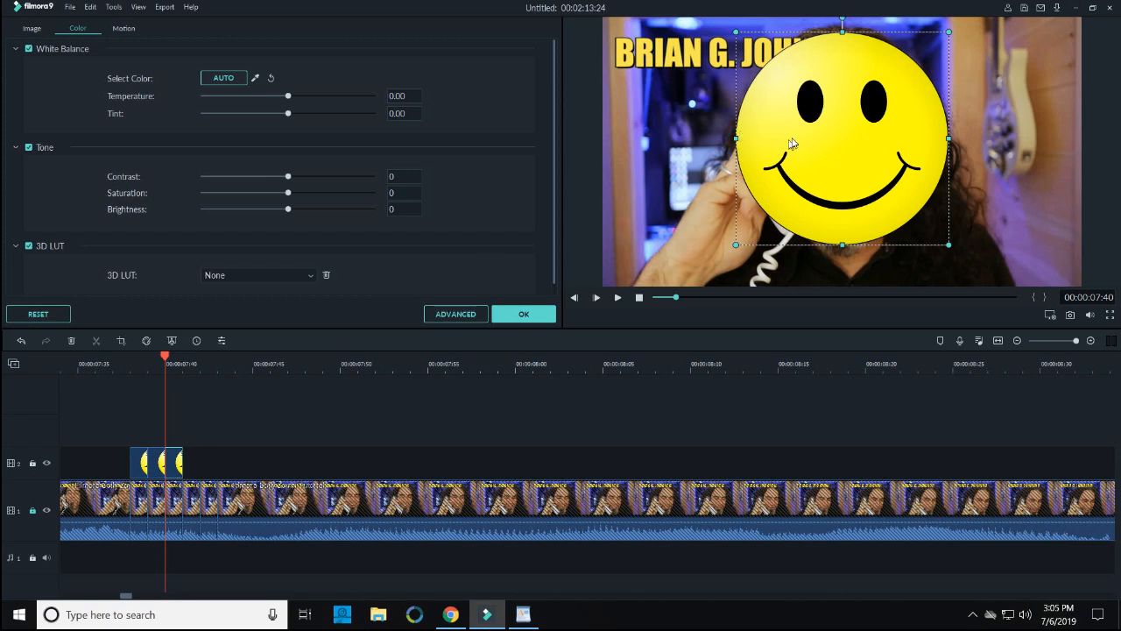
pyautogui.moveTo(790, 138); pyautogui.dragTo(804, 141)
# - Step through the frames from 00:00:07:38 to 00:00:07:41 to check how the smiley follows the man's face
pyautogui.click(138, 366)
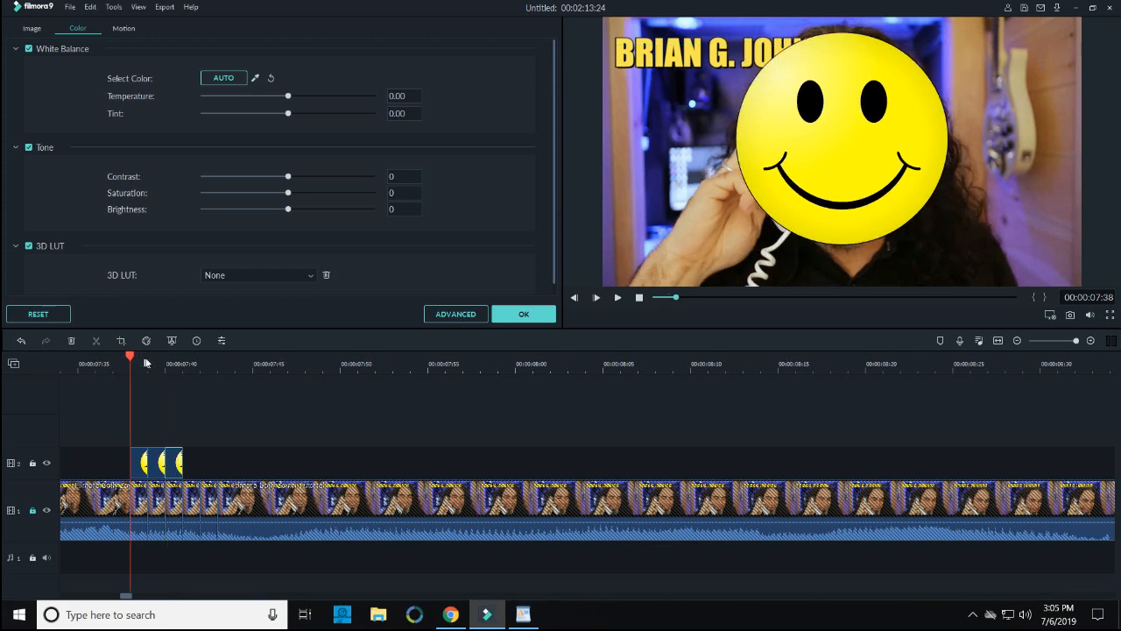
pyautogui.click(147, 364)
pyautogui.click(166, 364)
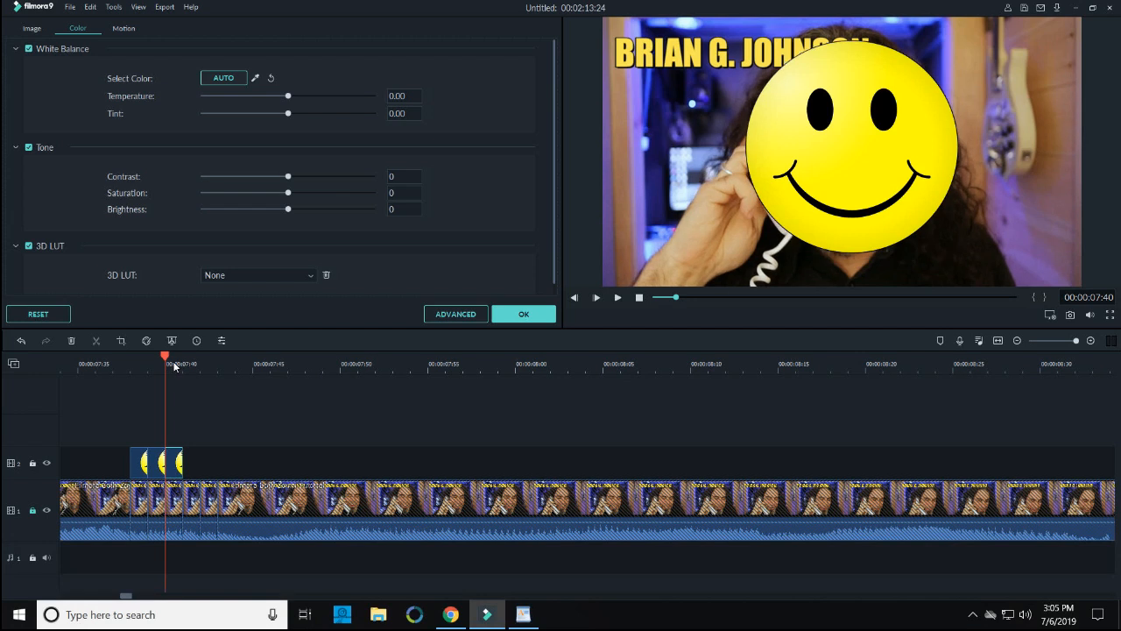
pyautogui.click(130, 365)
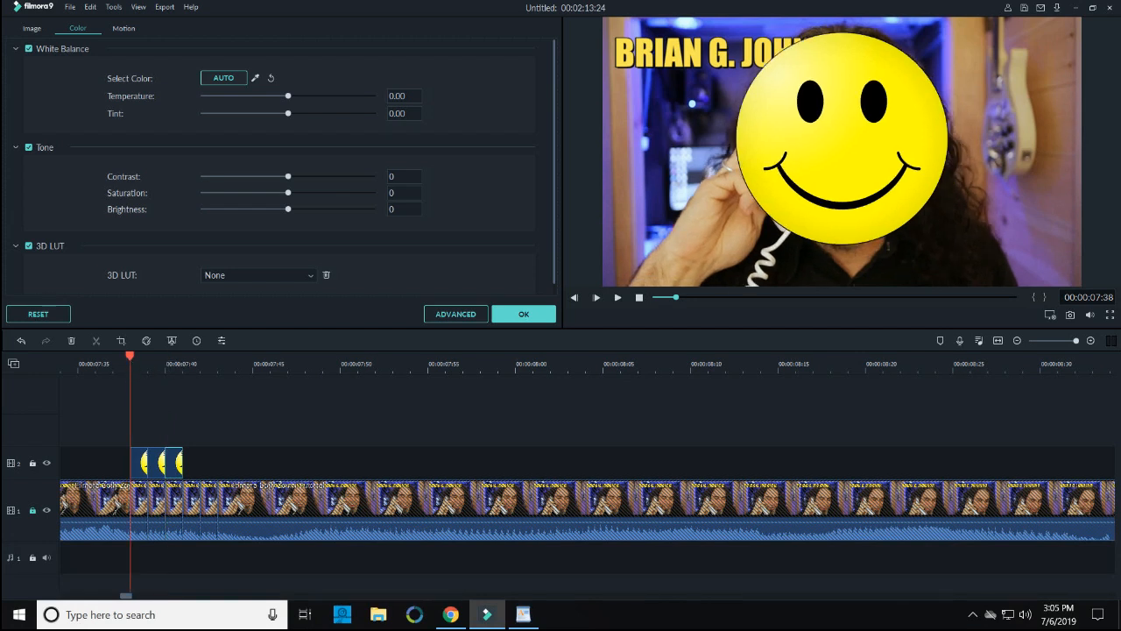
pyautogui.click(147, 363)
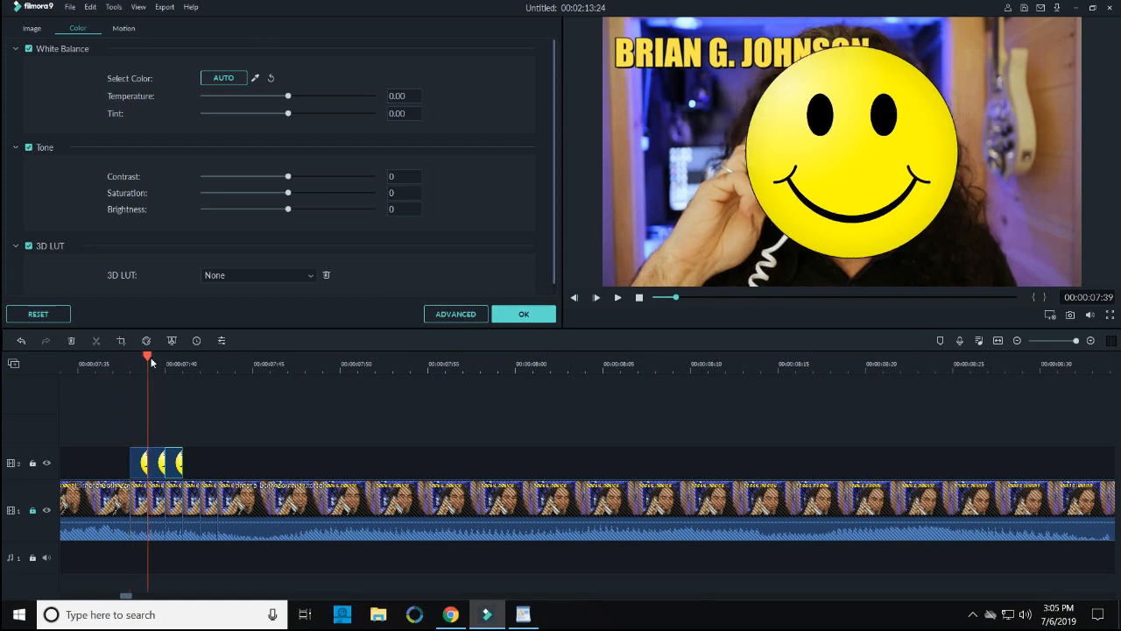
pyautogui.click(164, 363)
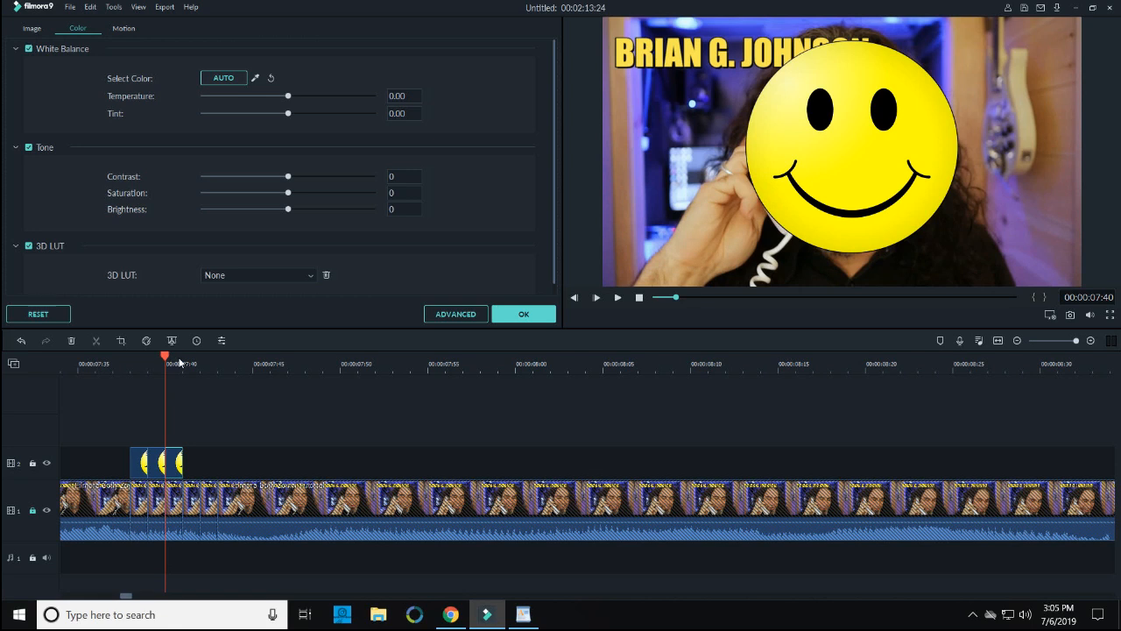
pyautogui.click(182, 362)
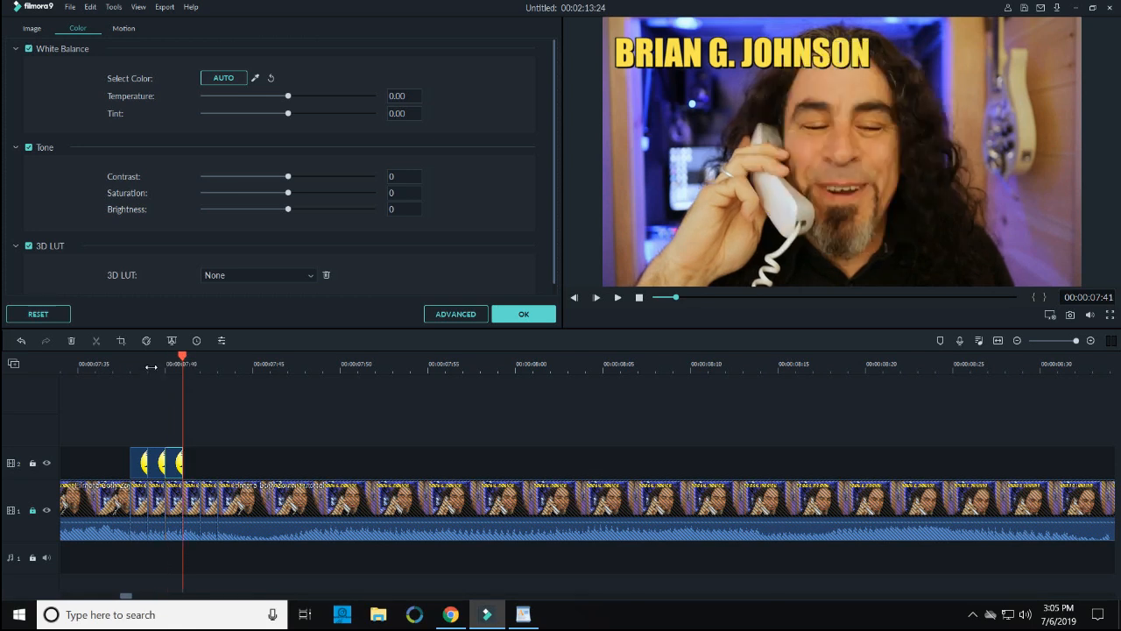